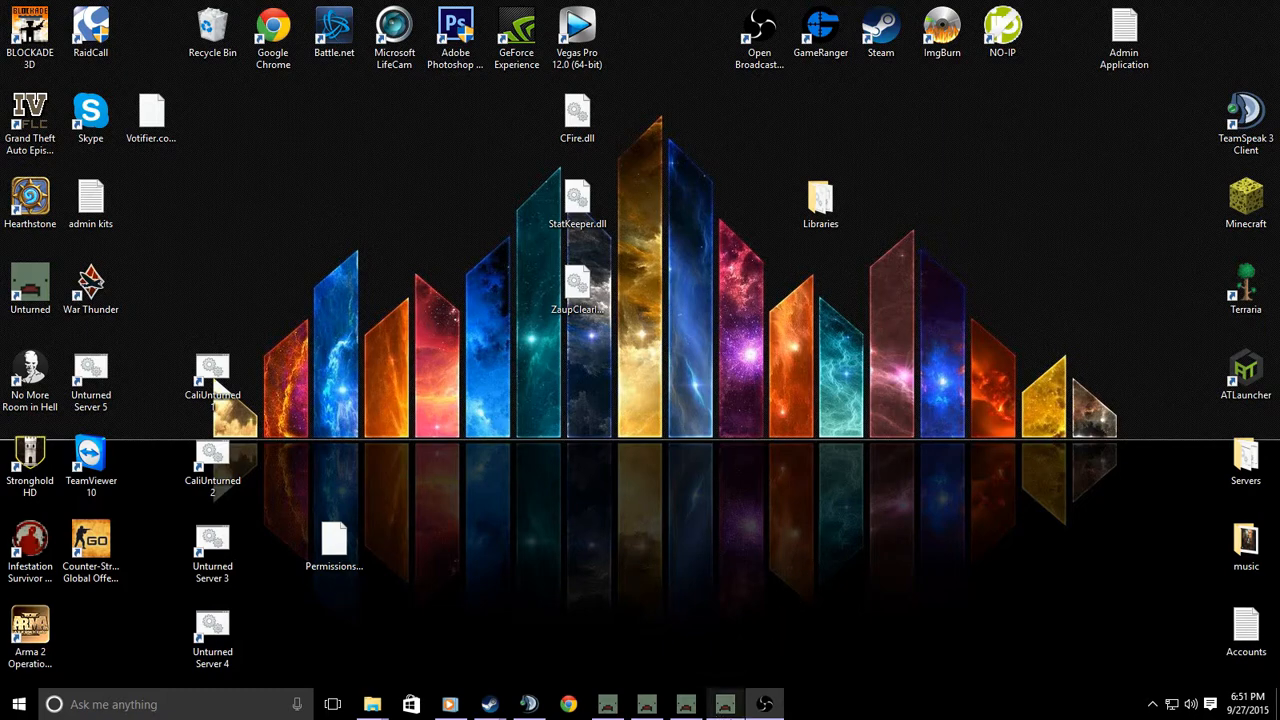
# Bring up the CaliUnturned 1 server console and stop the server with the shutdown command.
pyautogui.click(725, 704)
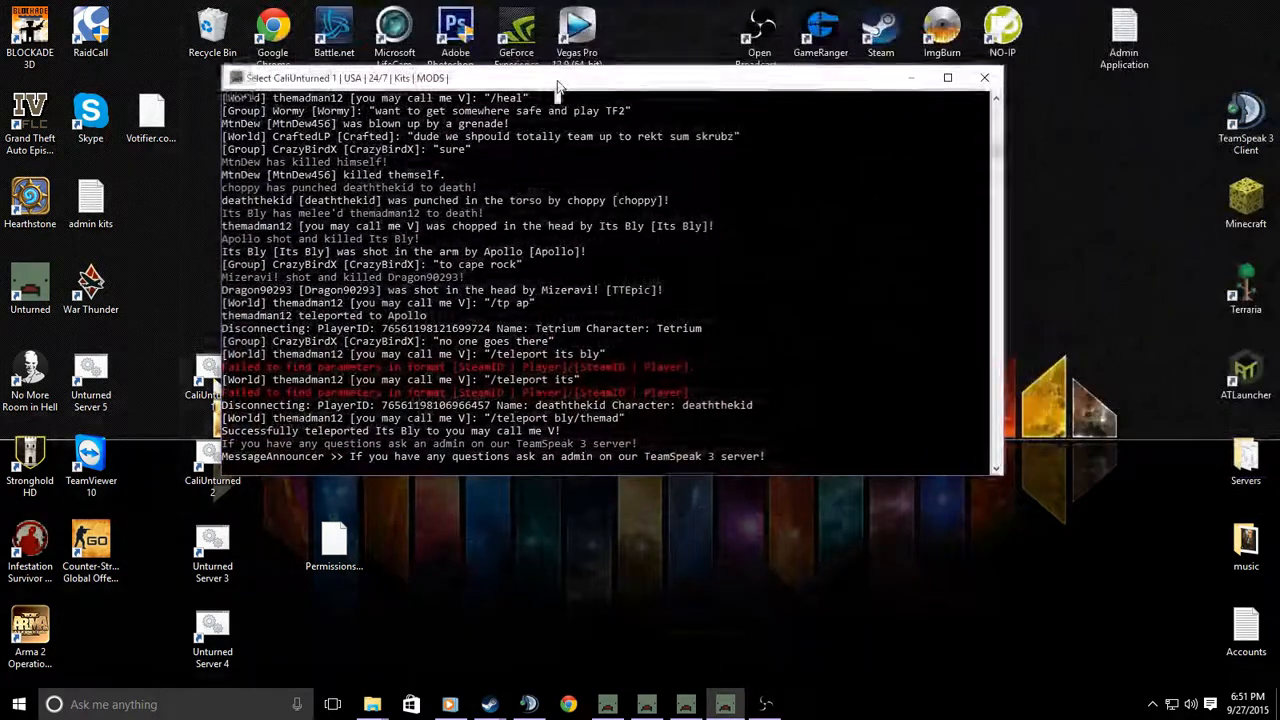
pyautogui.click(557, 97)
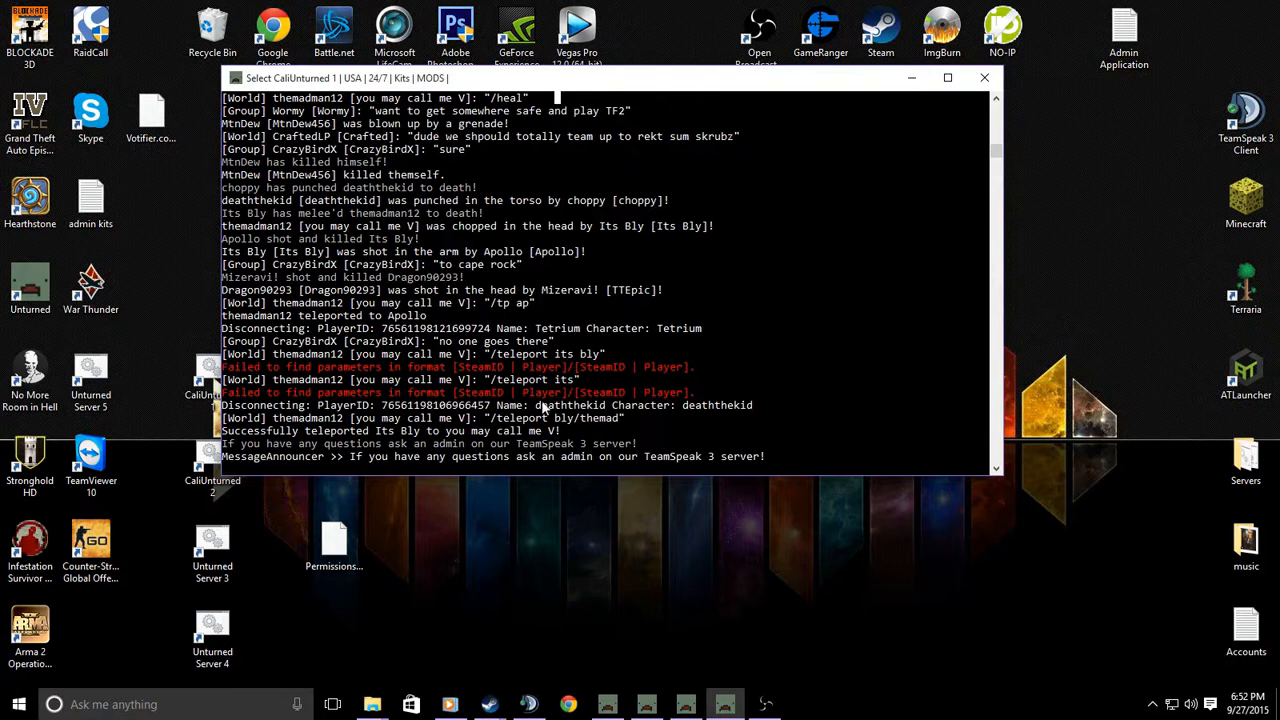
pyautogui.press('Escape')
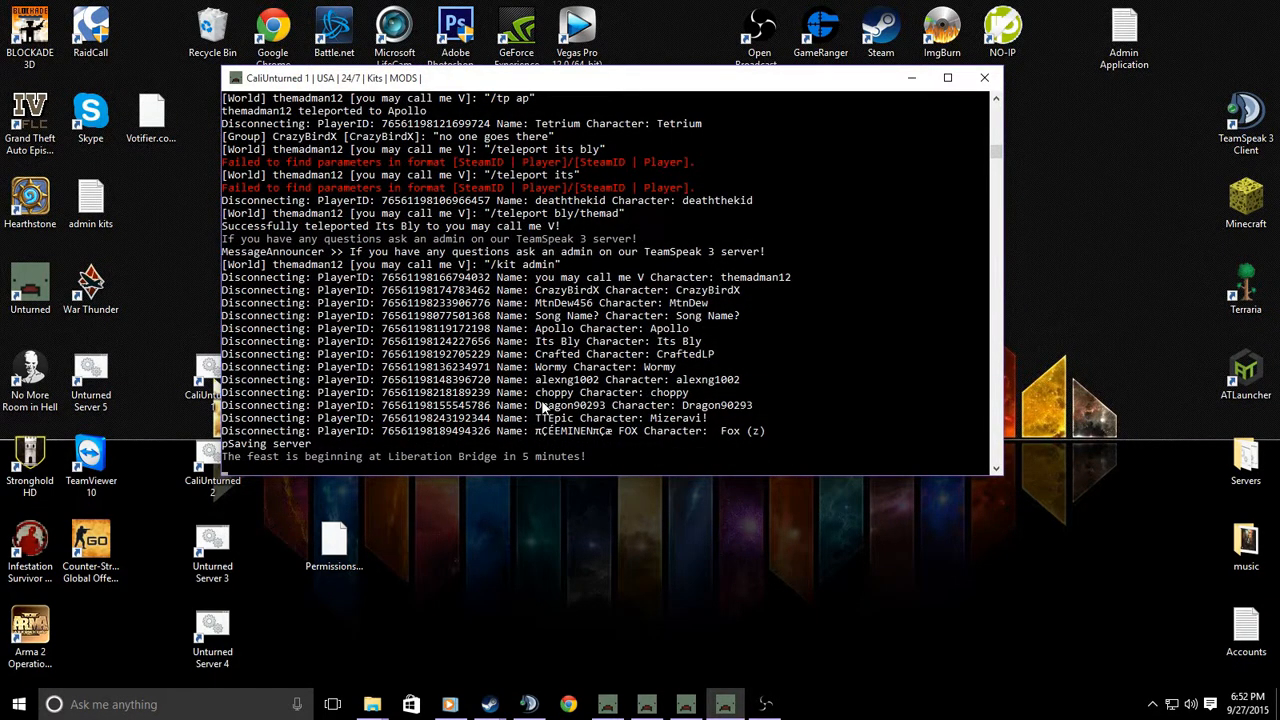
pyautogui.write('shutdown')
pyautogui.press('Return')
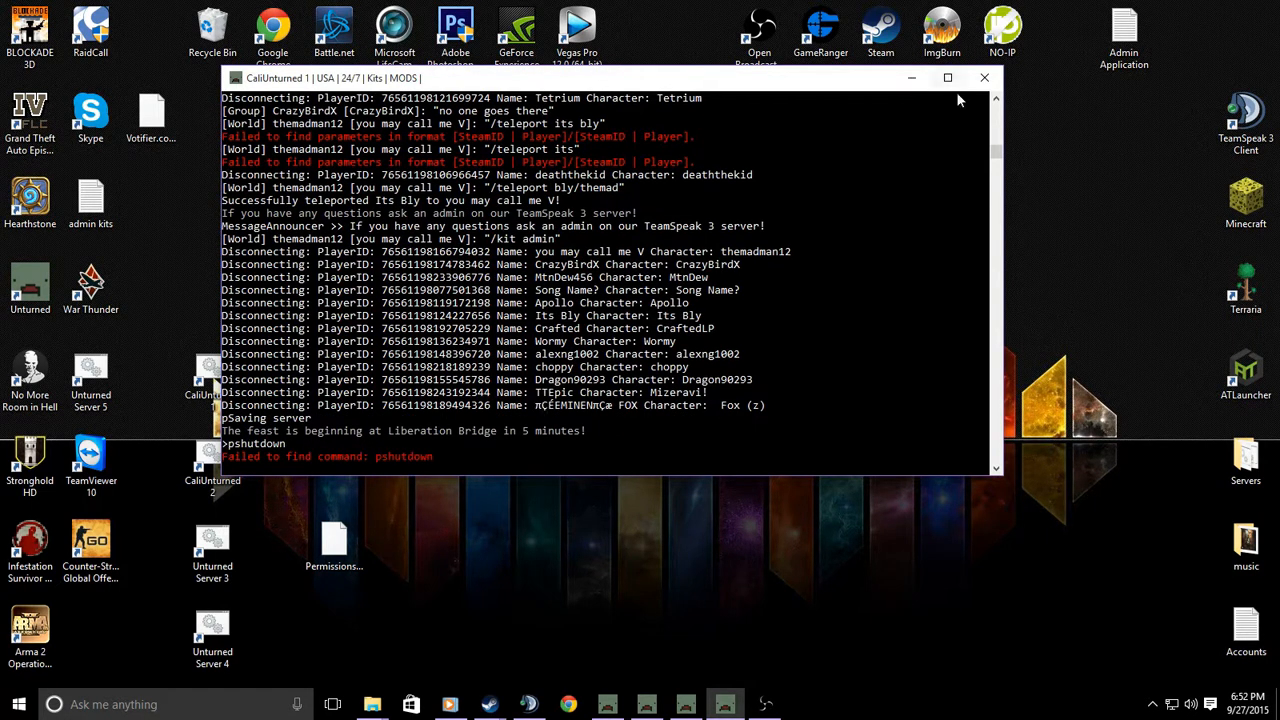
pyautogui.write('shiu')
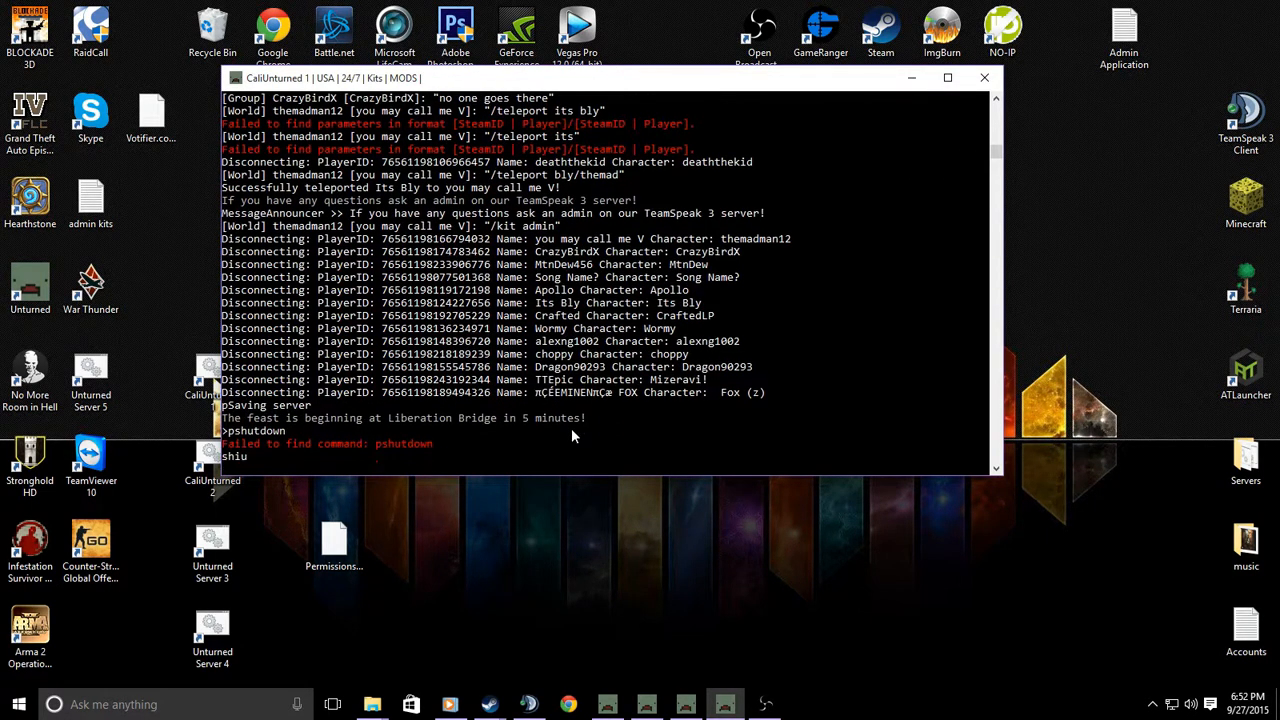
pyautogui.write('tdown')
pyautogui.press('Return')
# Relaunch the CaliUnturned 1 server from its desktop shortcut and move its console window away from the desktop icons.
pyautogui.doubleClick(222, 385)
pyautogui.press('Return')
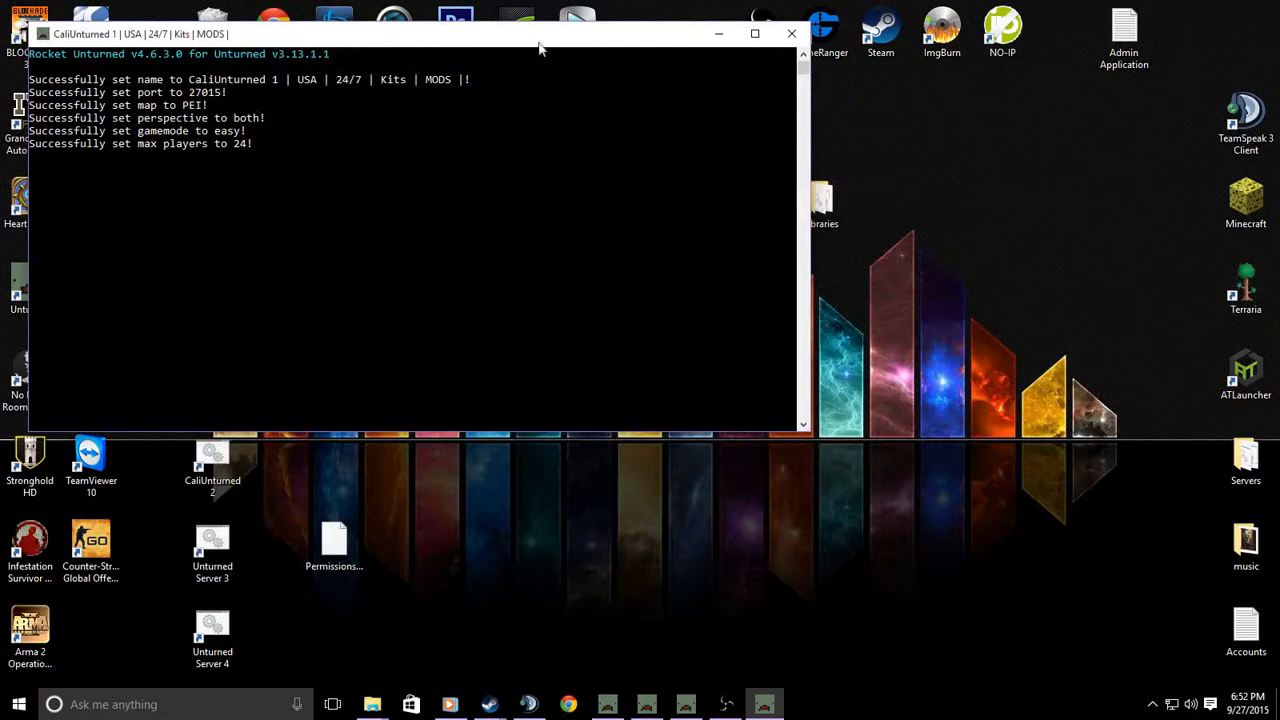
pyautogui.moveTo(539, 41); pyautogui.dragTo(951, 134)
# Bring up the other running server consoles, then clear all the server windows off the desktop.
pyautogui.click(691, 711)
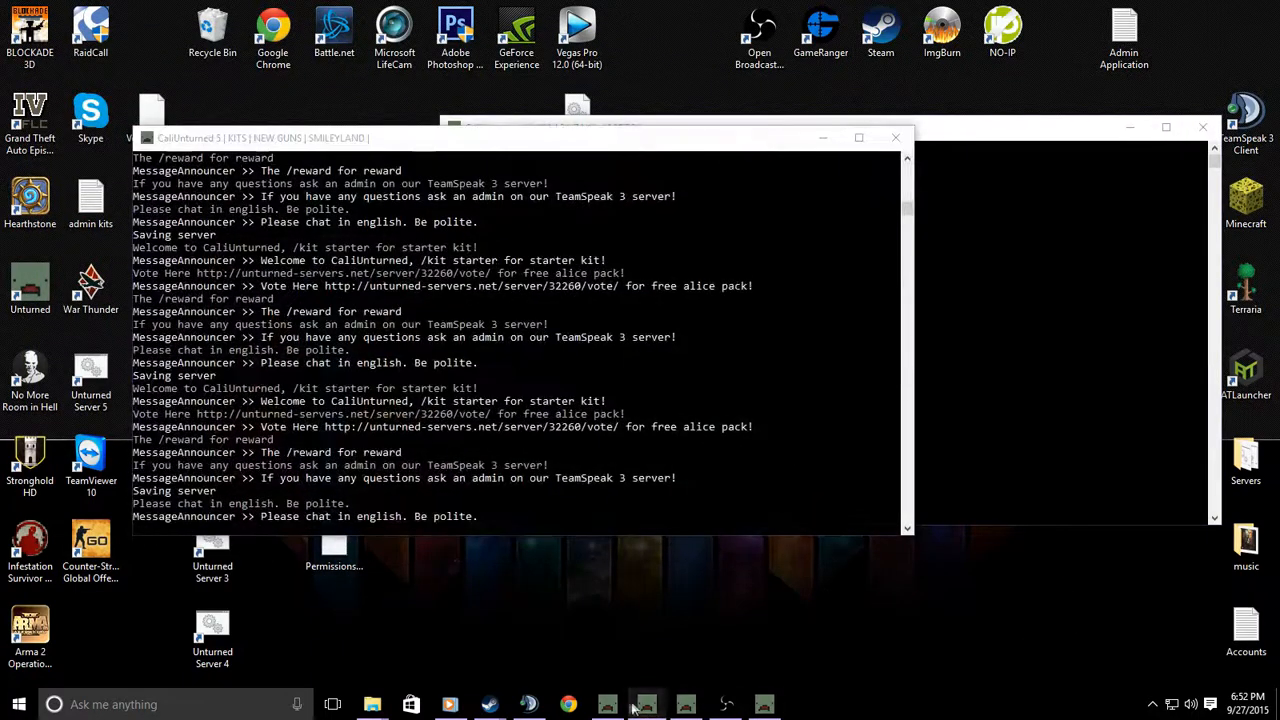
pyautogui.click(610, 709)
pyautogui.click(647, 708)
pyautogui.click(1096, 129)
pyautogui.click(1096, 129)
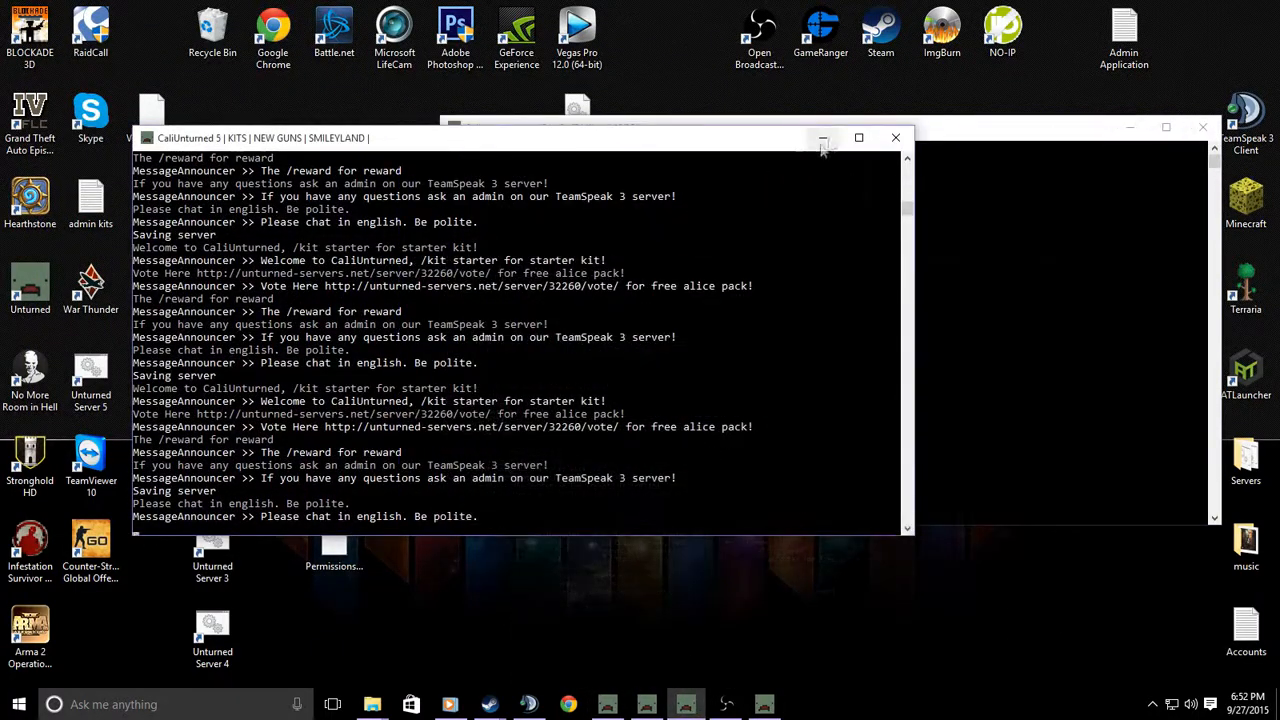
pyautogui.click(823, 143)
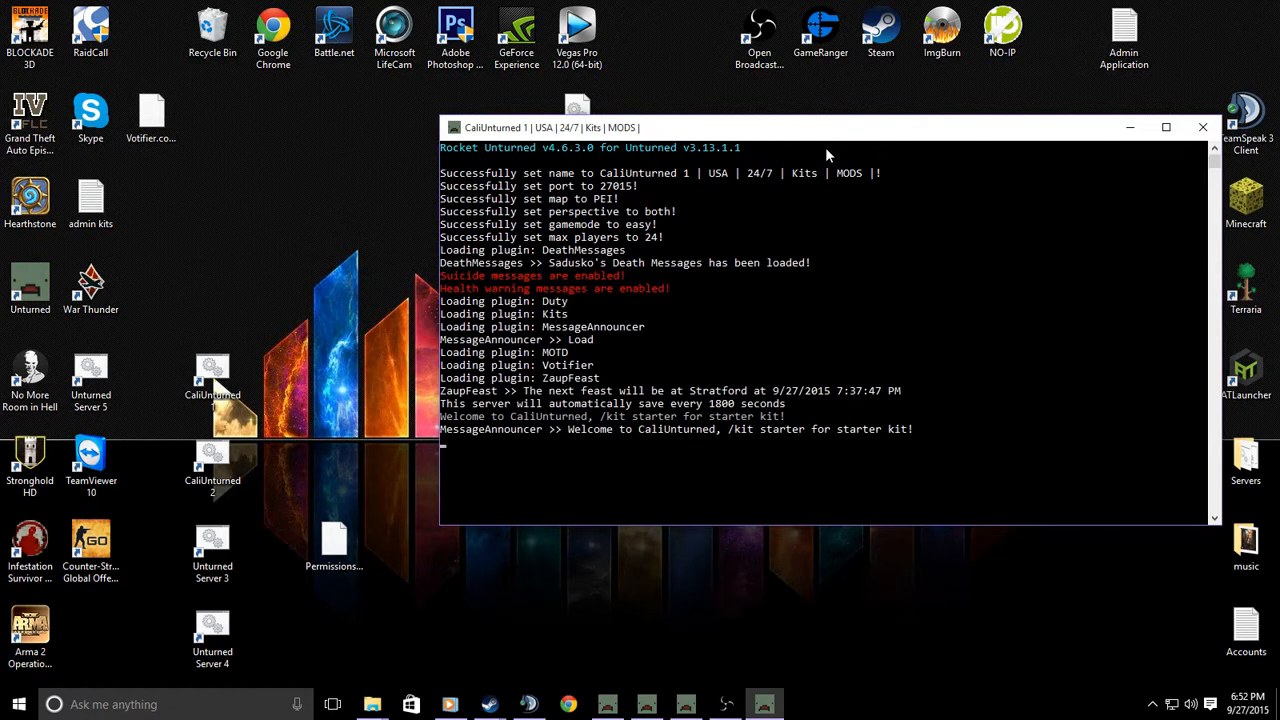
pyautogui.moveTo(440, 268)
pyautogui.mouseDown()
pyautogui.moveTo(543, 285)
pyautogui.moveTo(426, 284)
pyautogui.mouseUp()
pyautogui.moveTo(699, 131); pyautogui.dragTo(1279, 232)
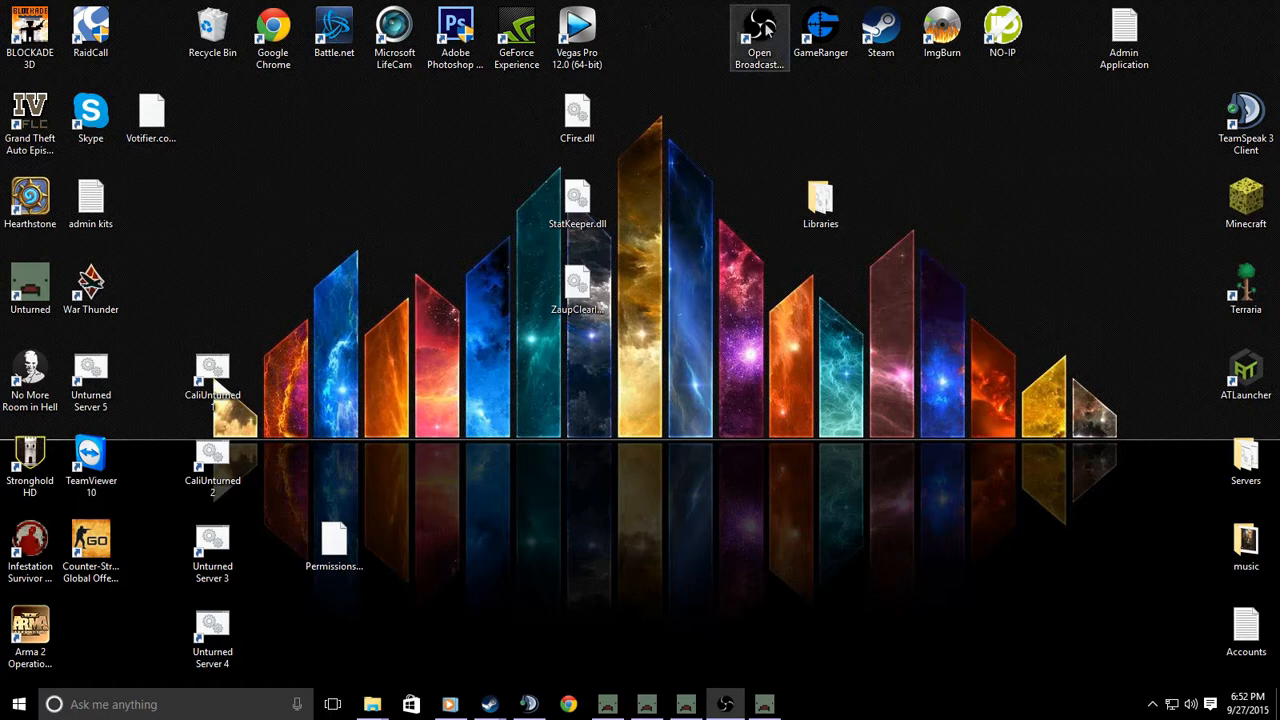
# Move the Open Broadcaster to NO-IP desktop icons beside Vegas Pro, and shift the row starting at Recycle Bin one column right.
pyautogui.moveTo(1044, 68); pyautogui.dragTo(645, 35)
pyautogui.click(157, 12)
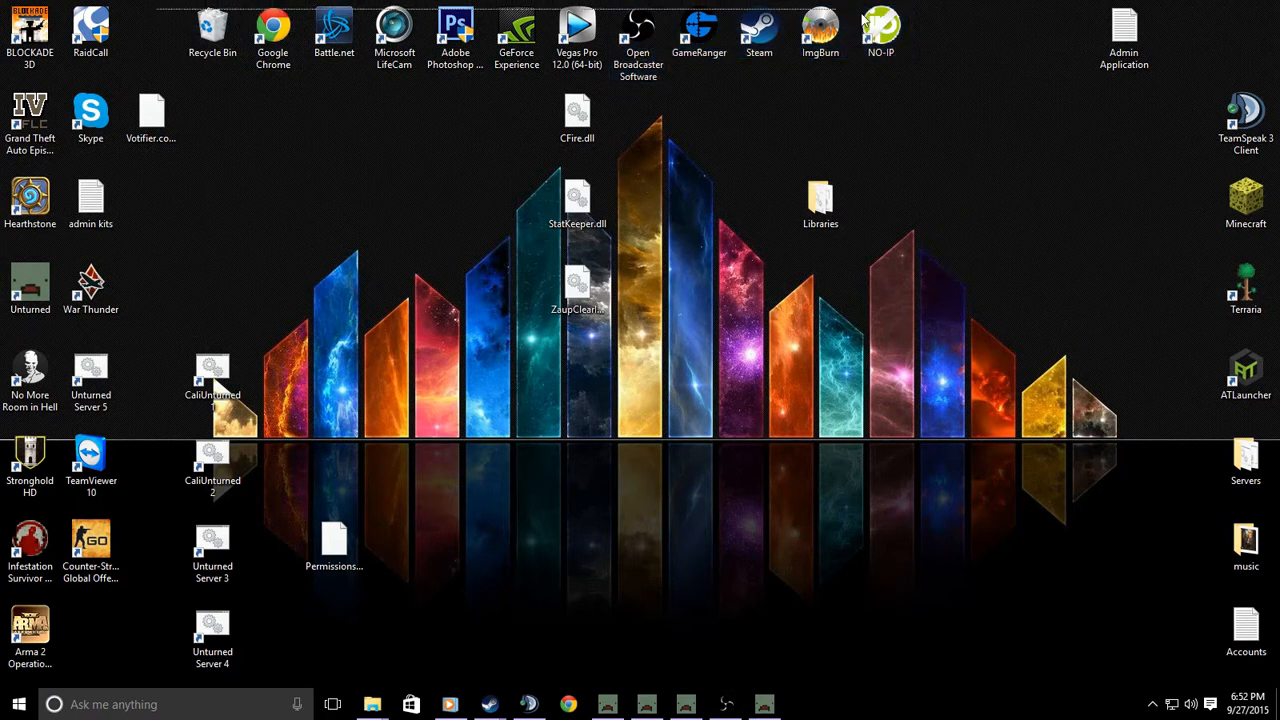
pyautogui.moveTo(174, 4); pyautogui.dragTo(950, 60)
pyautogui.moveTo(635, 43); pyautogui.dragTo(695, 40)
pyautogui.click(884, 101)
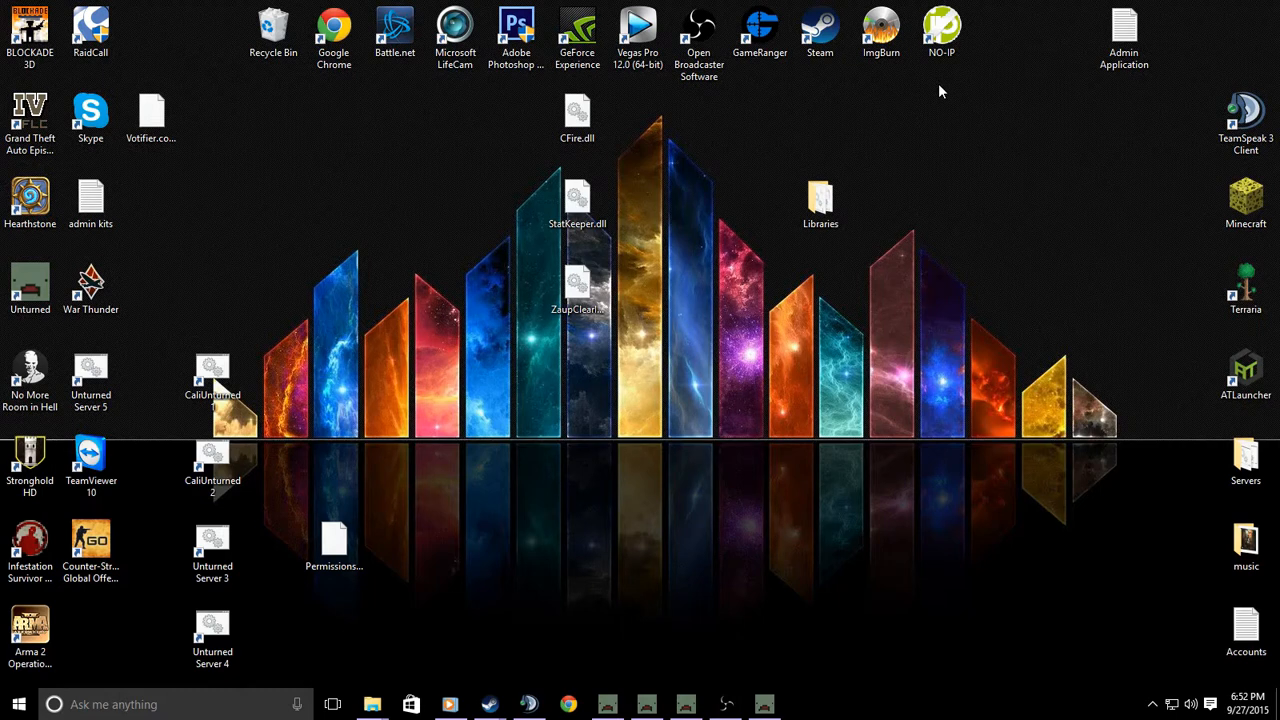
# Switch to the Steam library and open Unturned's local files folder from the game's properties.
pyautogui.click(489, 704)
pyautogui.click(308, 622)
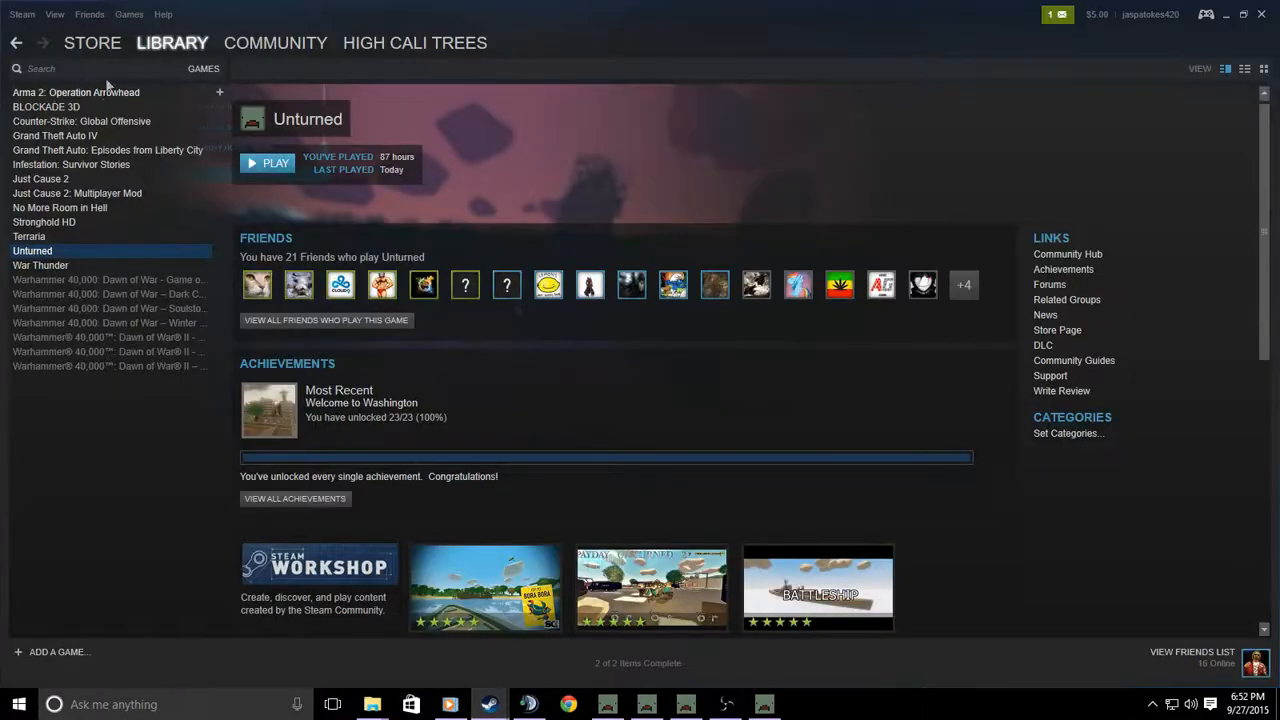
pyautogui.rightClick(57, 250)
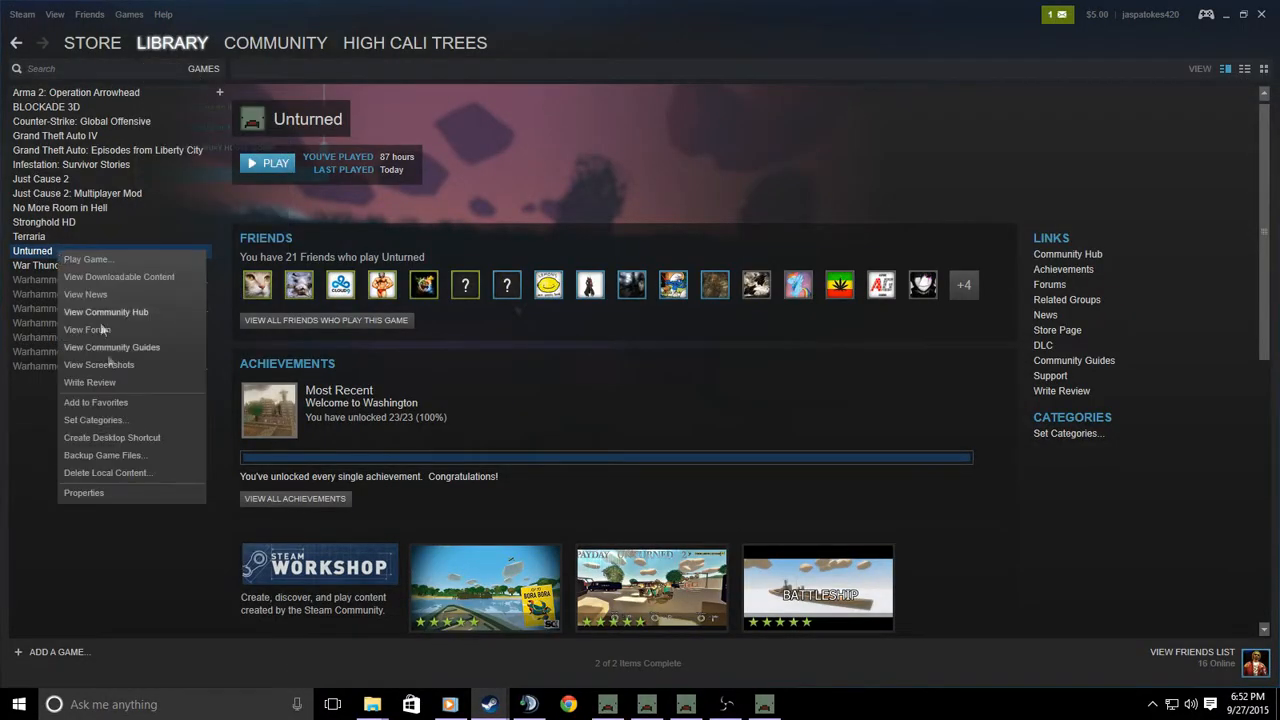
pyautogui.click(104, 491)
pyautogui.click(588, 138)
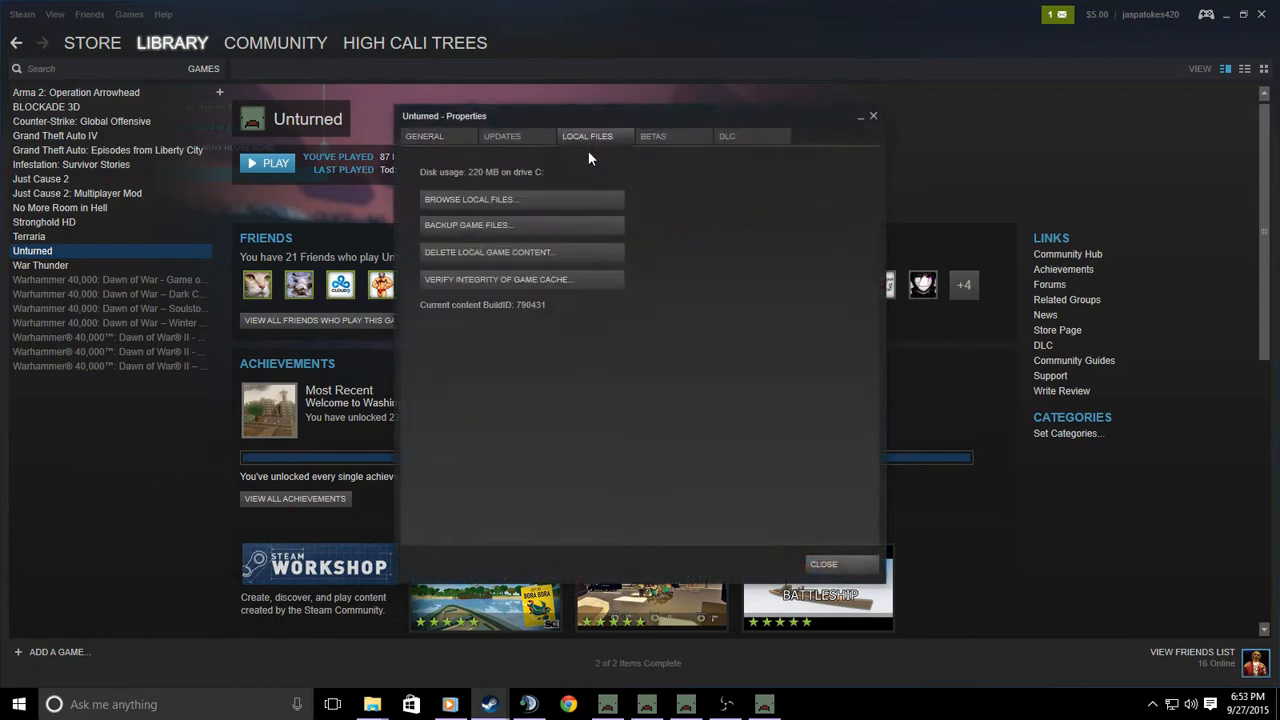
pyautogui.click(488, 199)
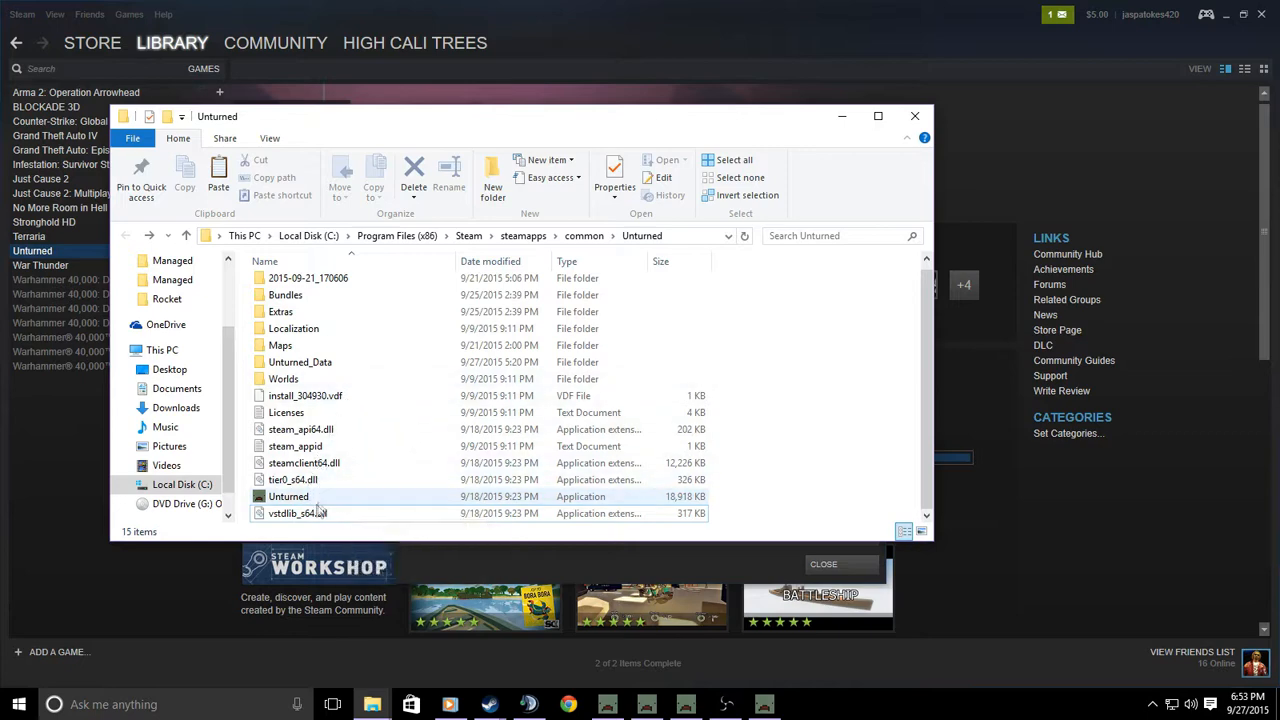
# Create a shortcut to the Unturned application in its game folder and rename the shortcut Vanilla Server.
pyautogui.click(410, 496)
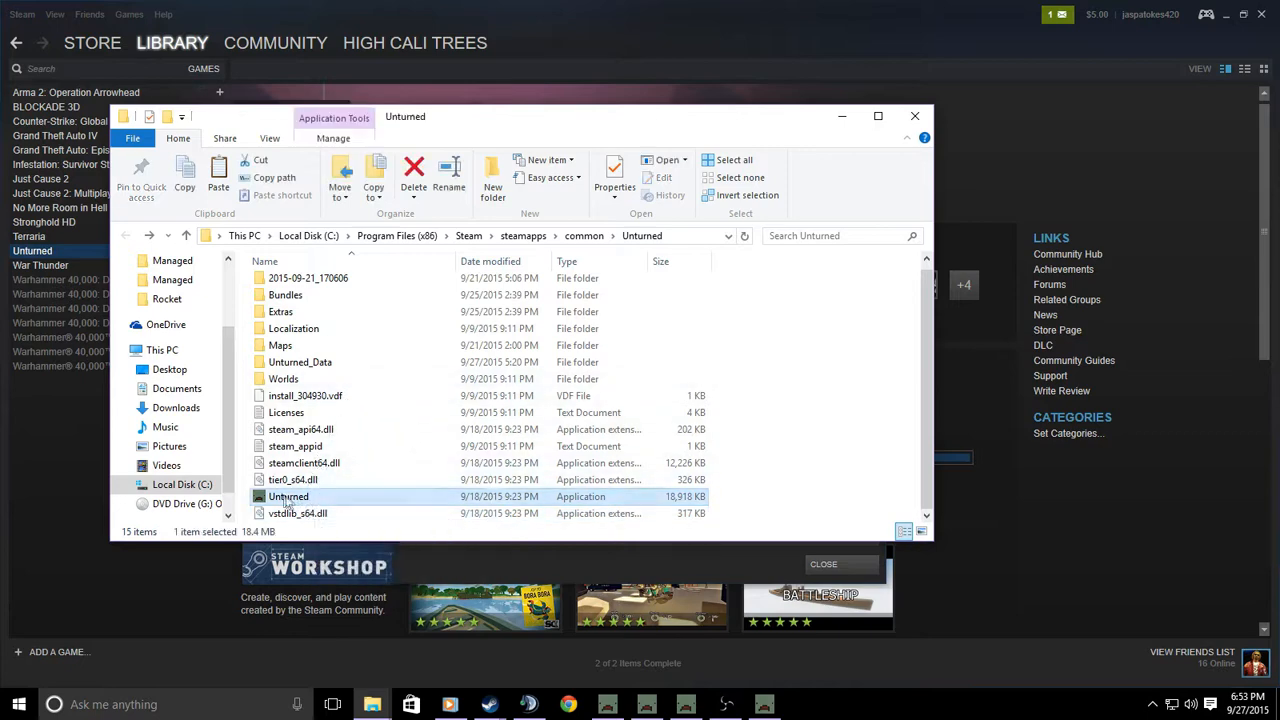
pyautogui.rightClick(440, 500)
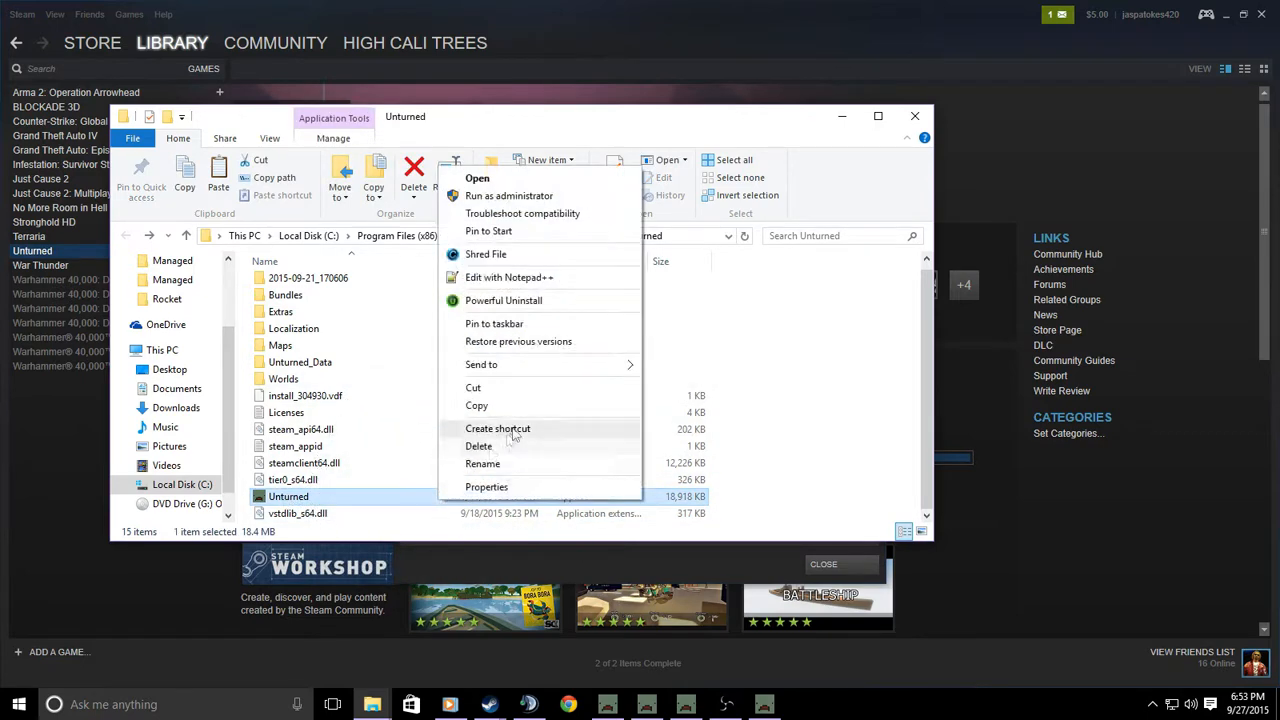
pyautogui.click(478, 449)
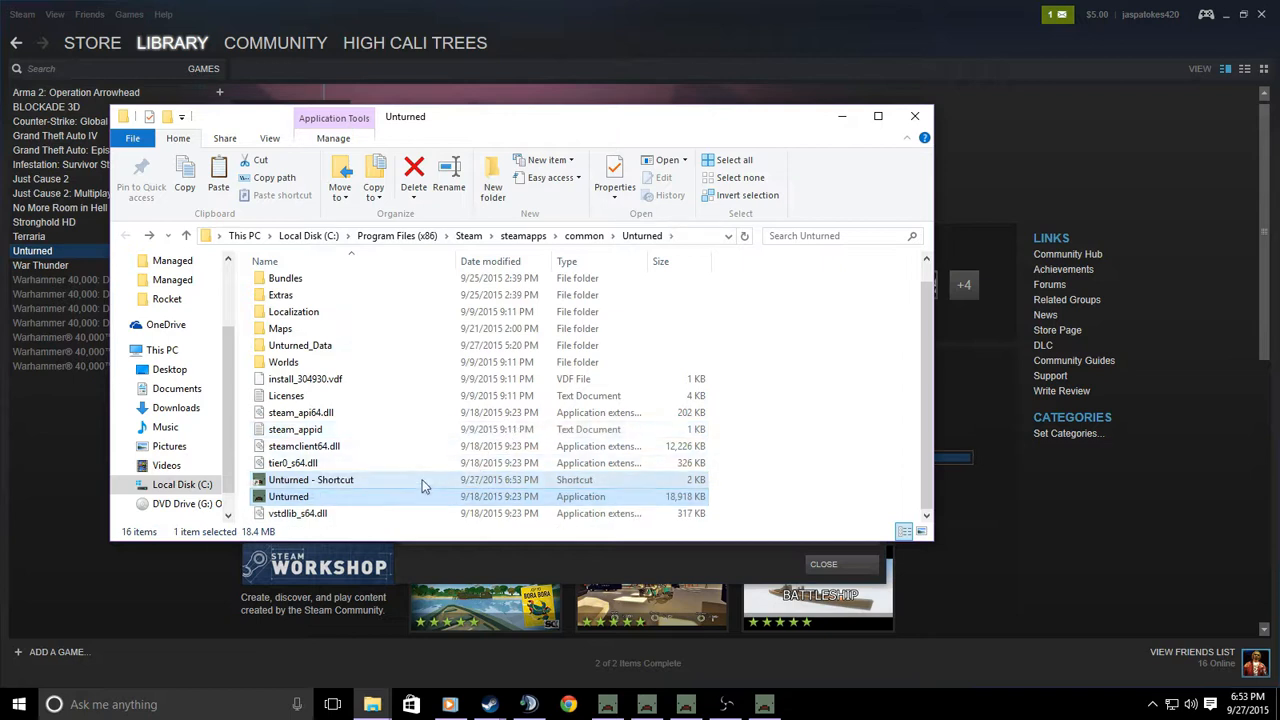
pyautogui.click(421, 485)
pyautogui.click(330, 480)
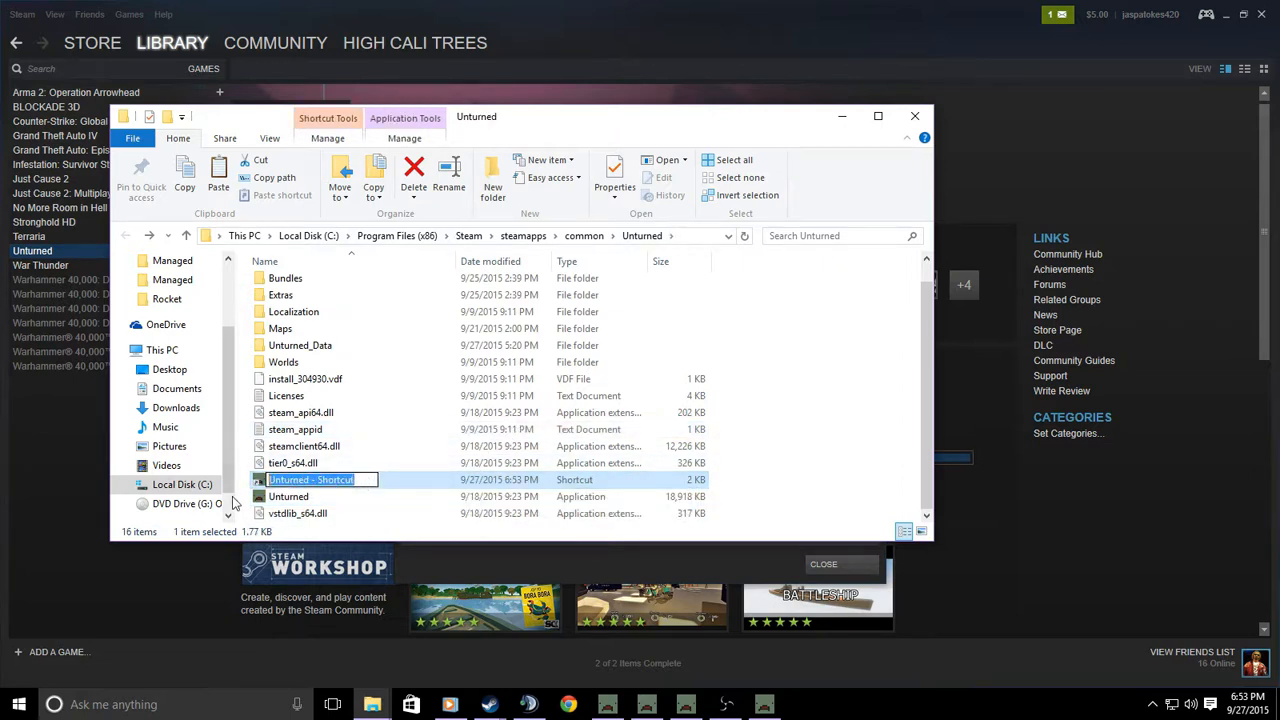
pyautogui.write('Vani')
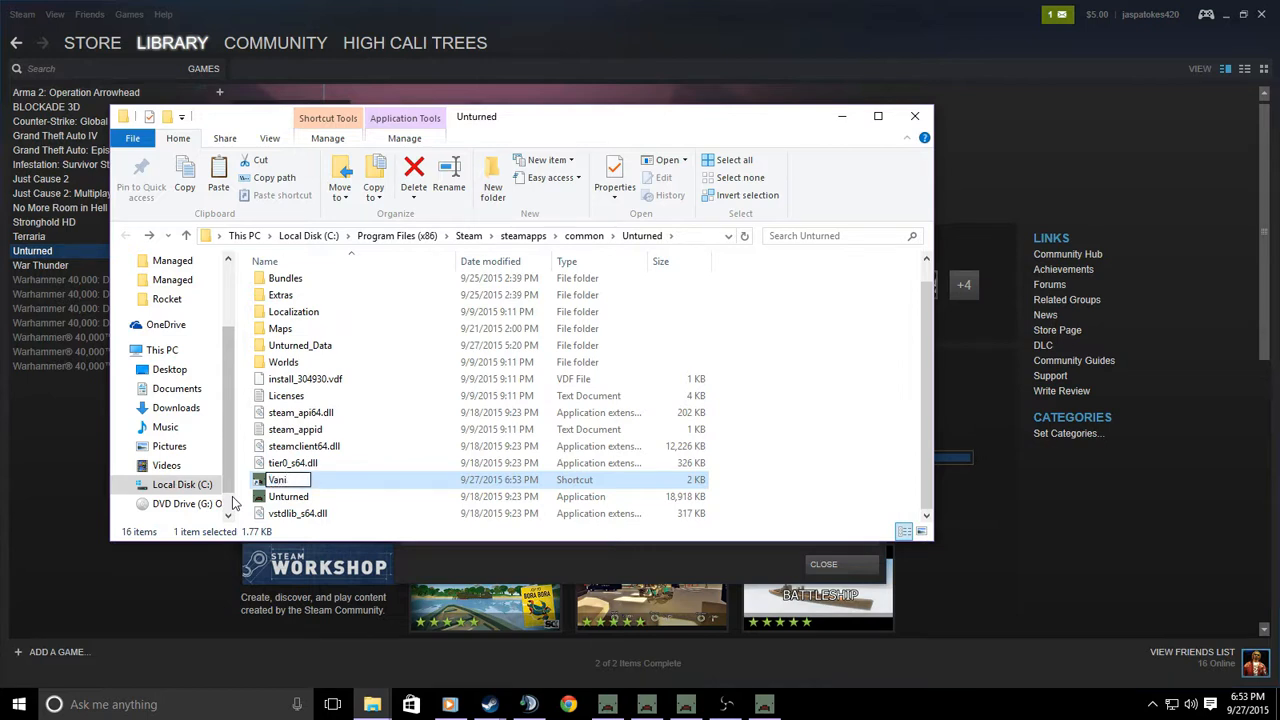
pyautogui.write('lla Server')
pyautogui.click(388, 480)
# Move the Vanilla Server shortcut from the game folder to the desktop, placing it under the Admin Application file.
pyautogui.click(364, 499)
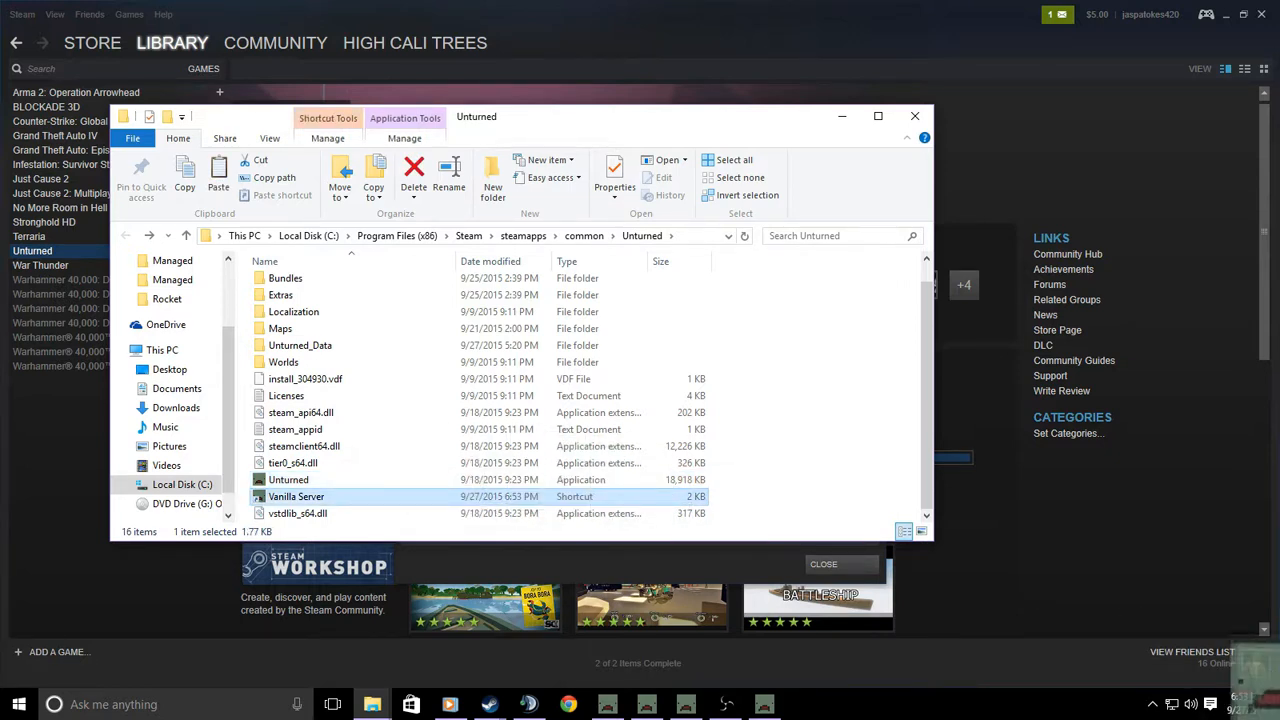
pyautogui.moveTo(1258, 668); pyautogui.dragTo(900, 455)
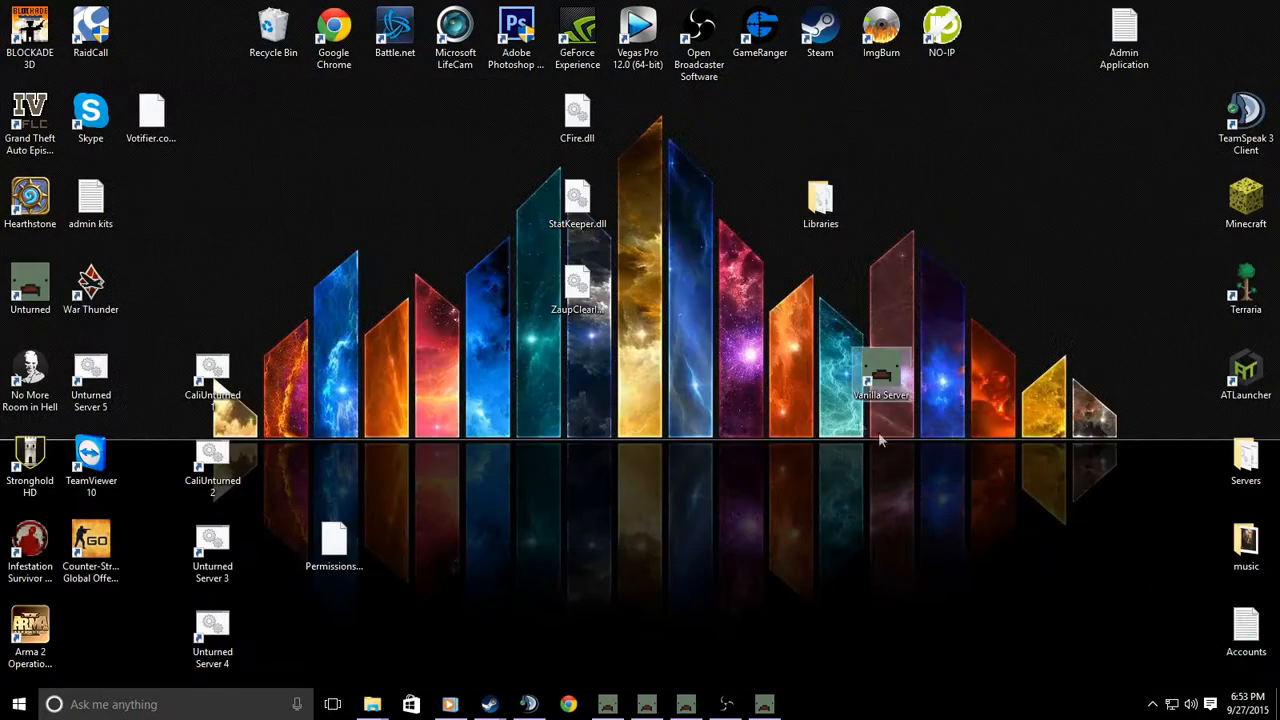
pyautogui.moveTo(875, 378); pyautogui.dragTo(1122, 125)
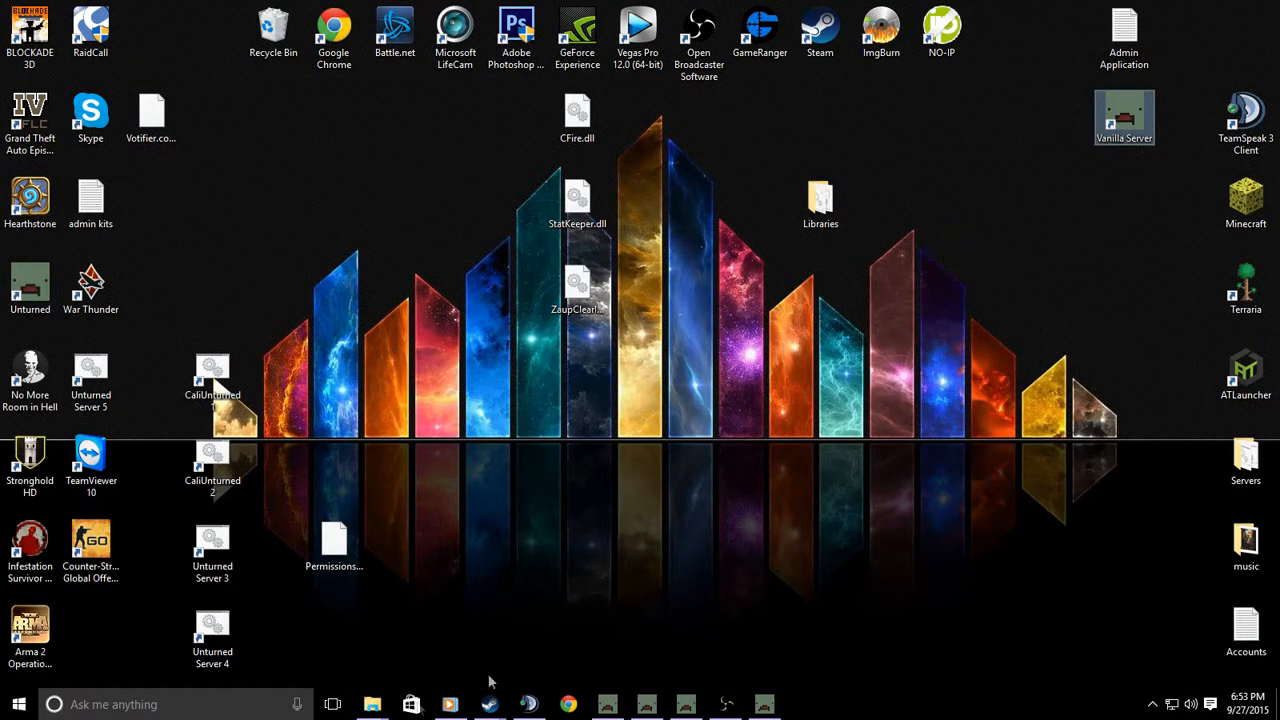
# Append "-nograpics -batchmode +secureserver/CaliUnturned" to the Vanilla Server shortcut's target, separated by a space, and apply the change.
pyautogui.moveTo(372, 704)
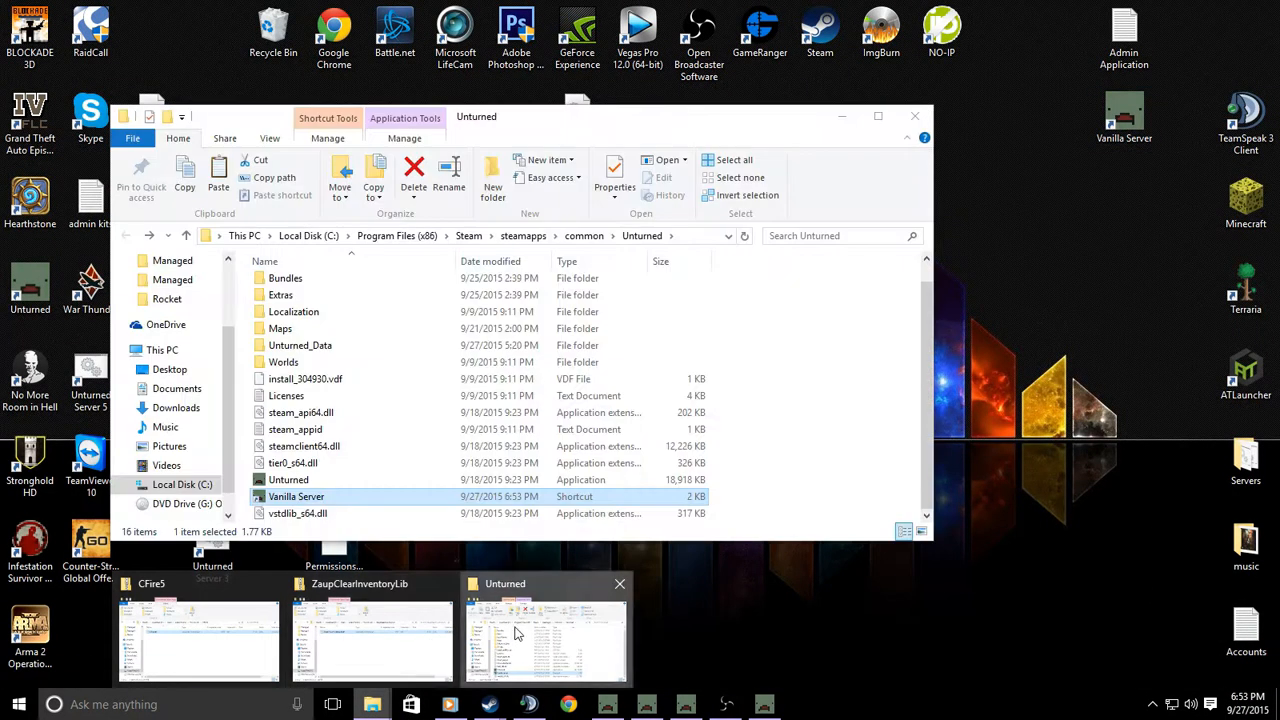
pyautogui.click(517, 635)
pyautogui.rightClick(1138, 120)
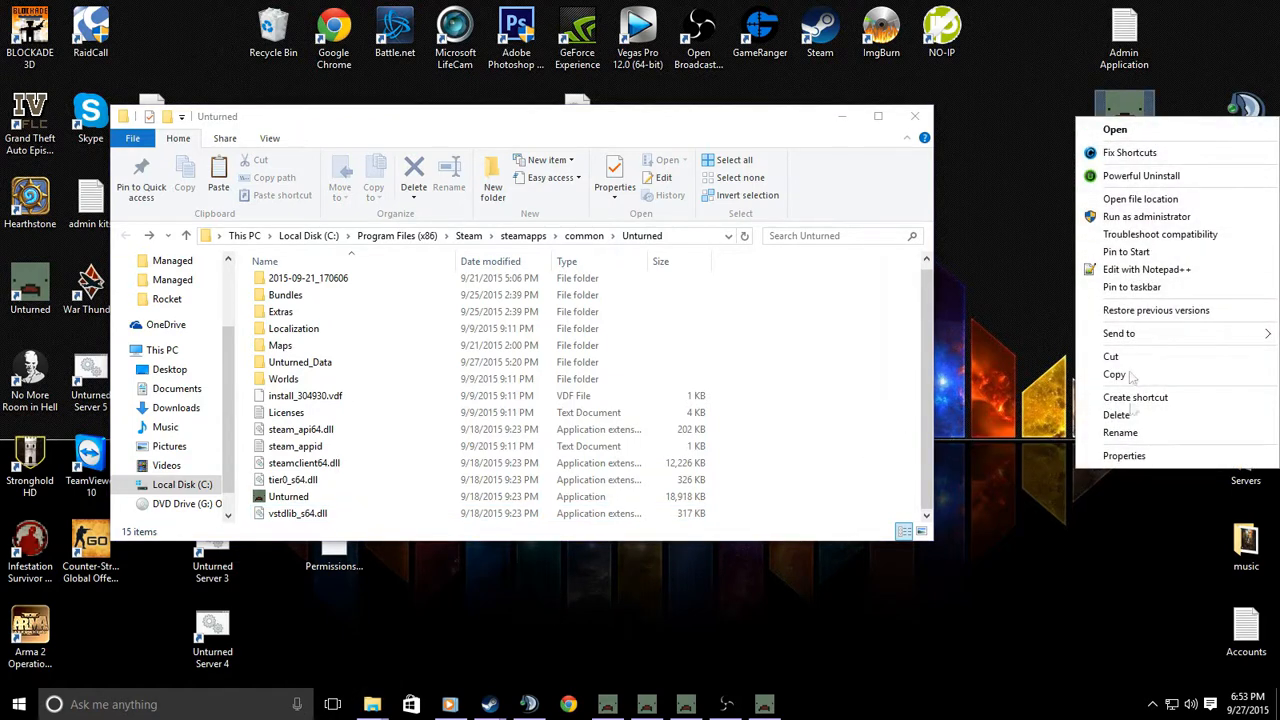
pyautogui.click(1149, 463)
pyautogui.click(1252, 278)
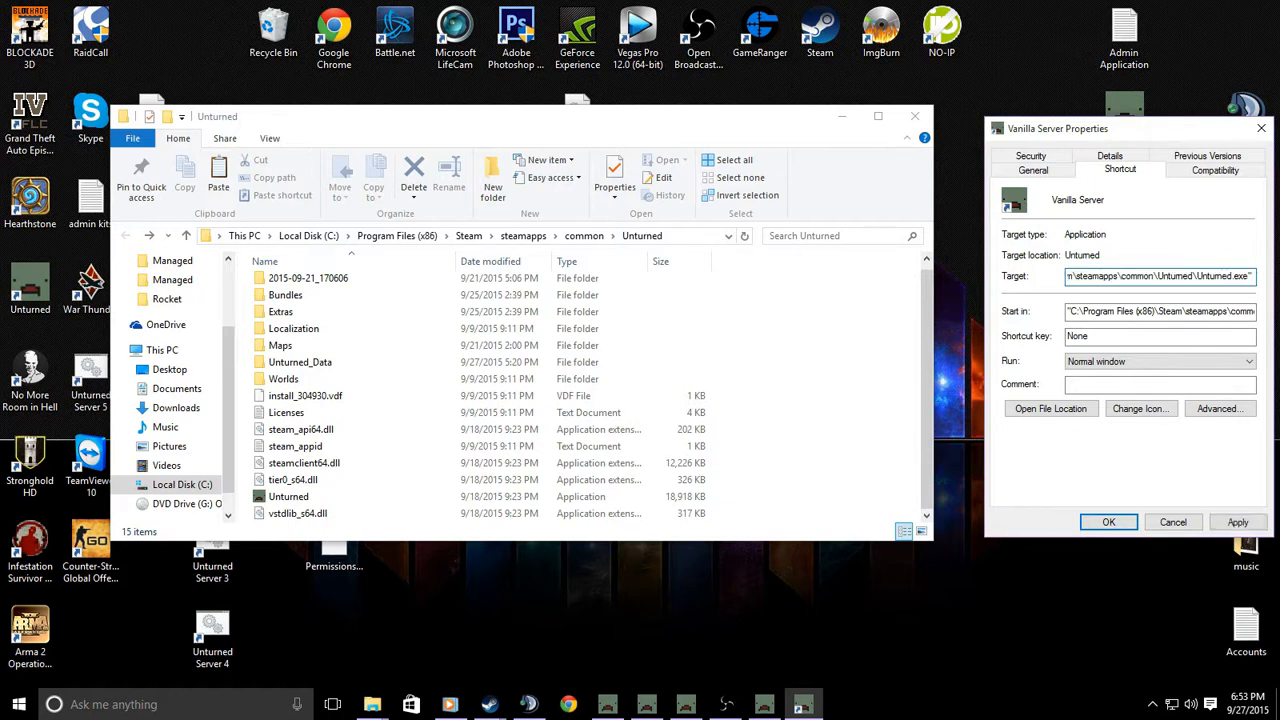
pyautogui.write('-no')
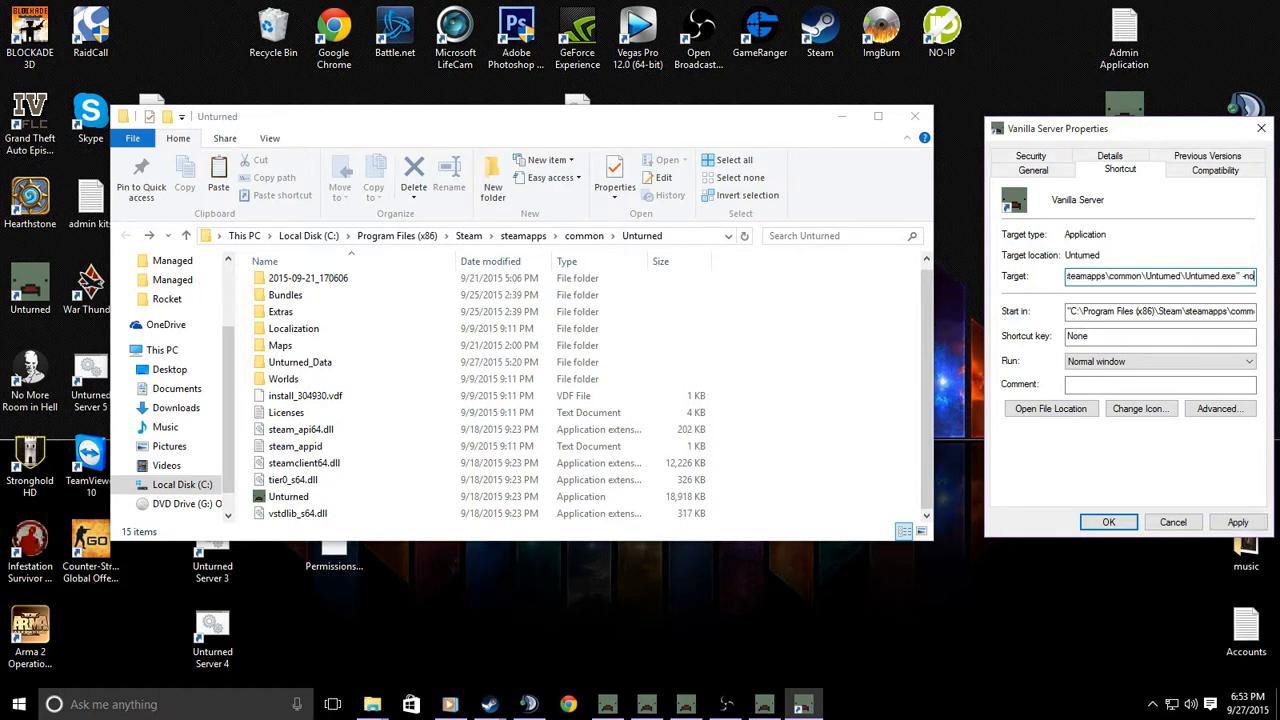
pyautogui.write('graph')
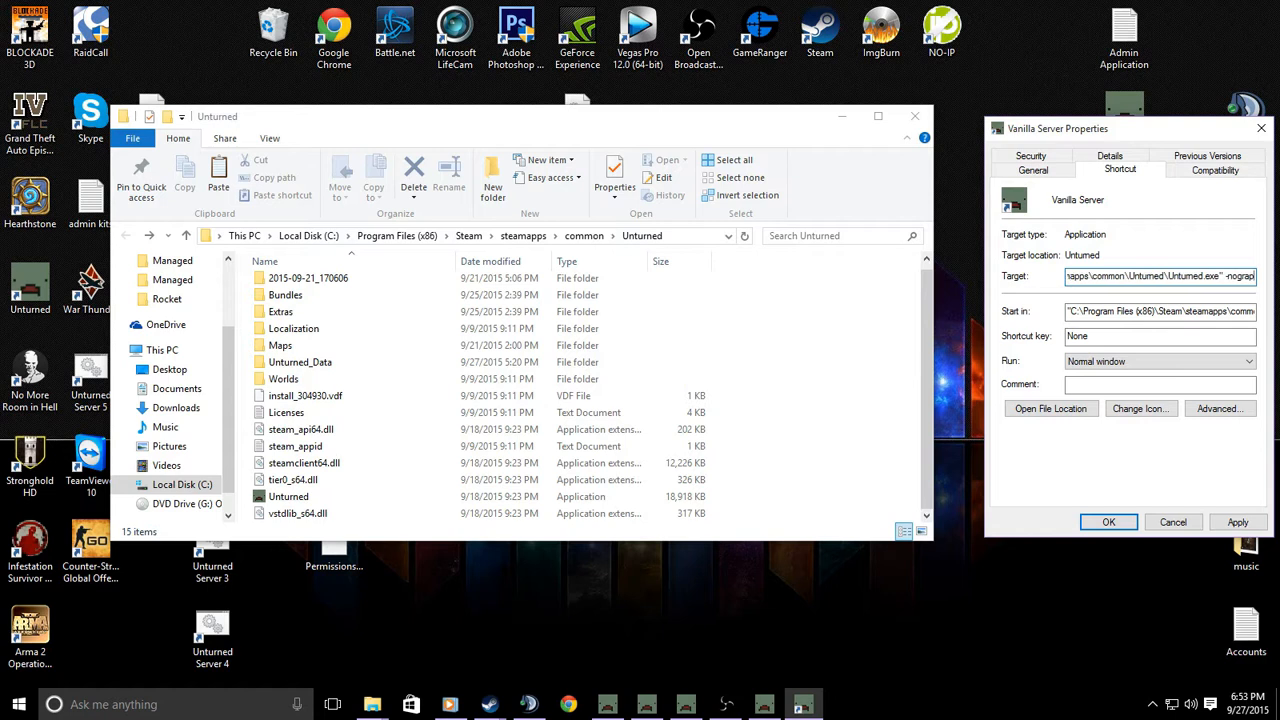
pyautogui.write('ics -batchmode -secure')
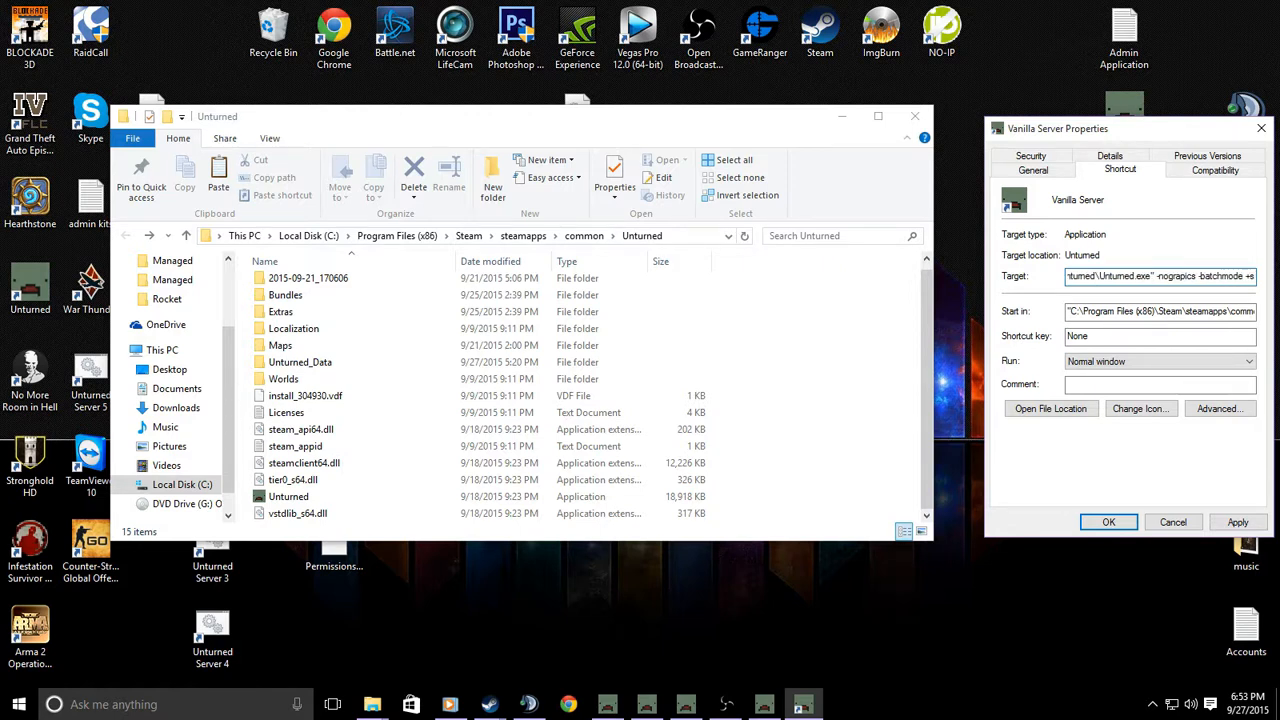
pyautogui.write('server')
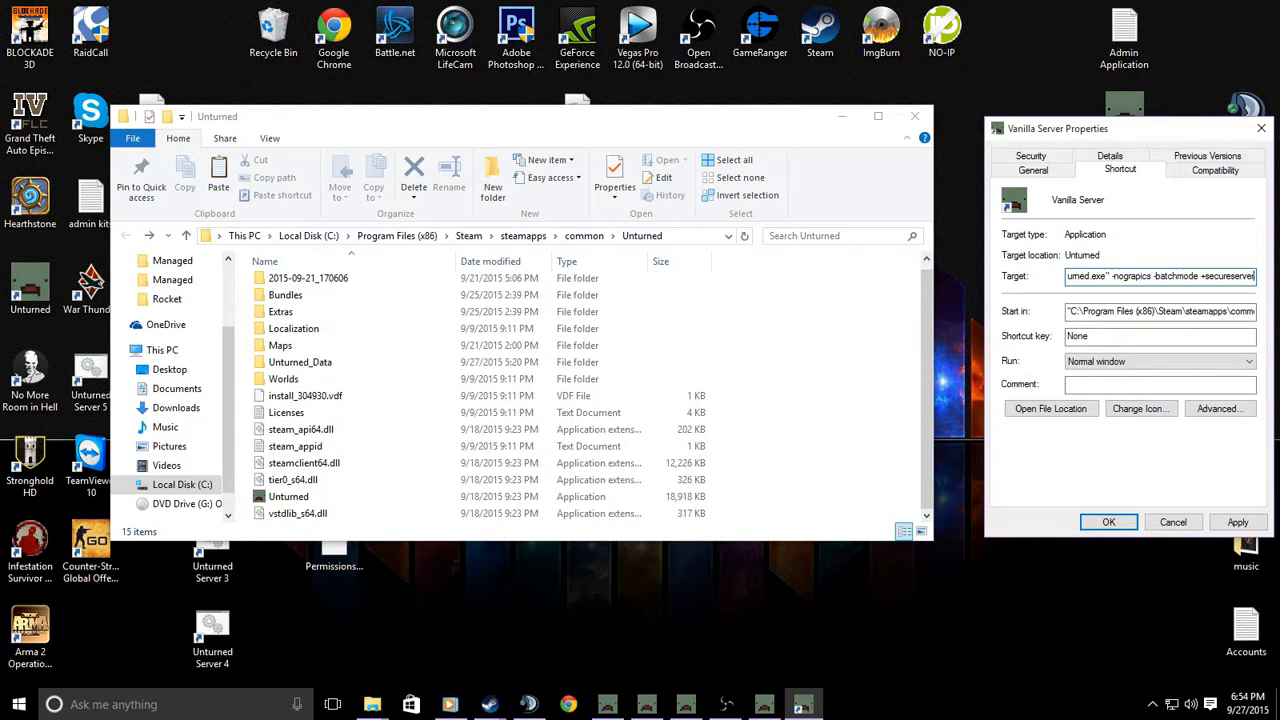
pyautogui.write('/Cal\\Unturned')
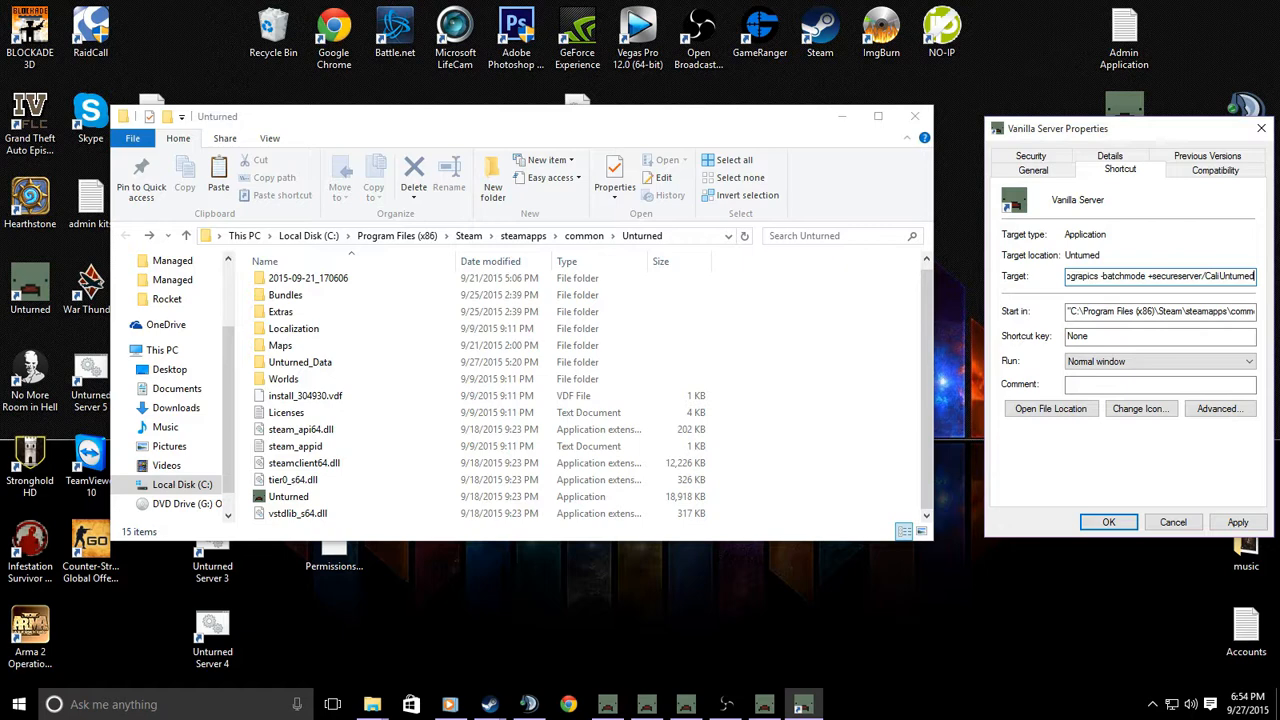
pyautogui.press('Return')
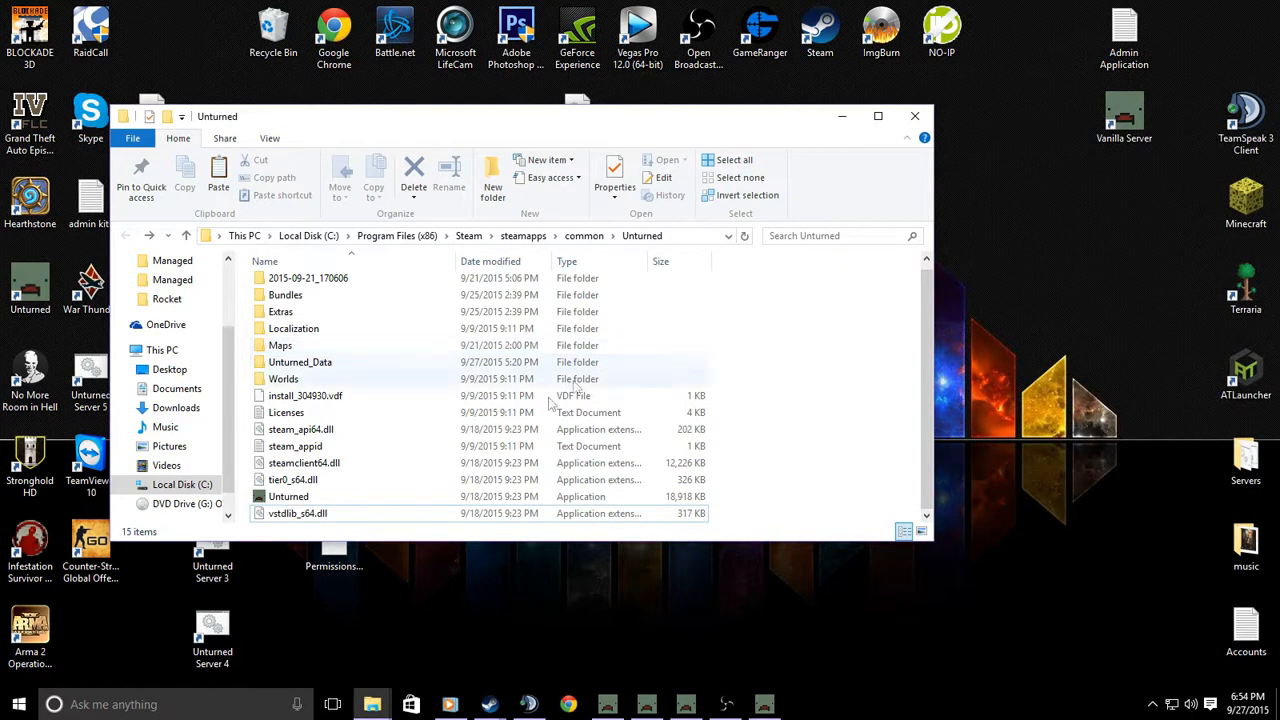
# Minimize the game folder, try to start the server from the Vanilla Server shortcut, and dismiss the crash dialog.
pyautogui.click(843, 119)
pyautogui.doubleClick(1124, 118)
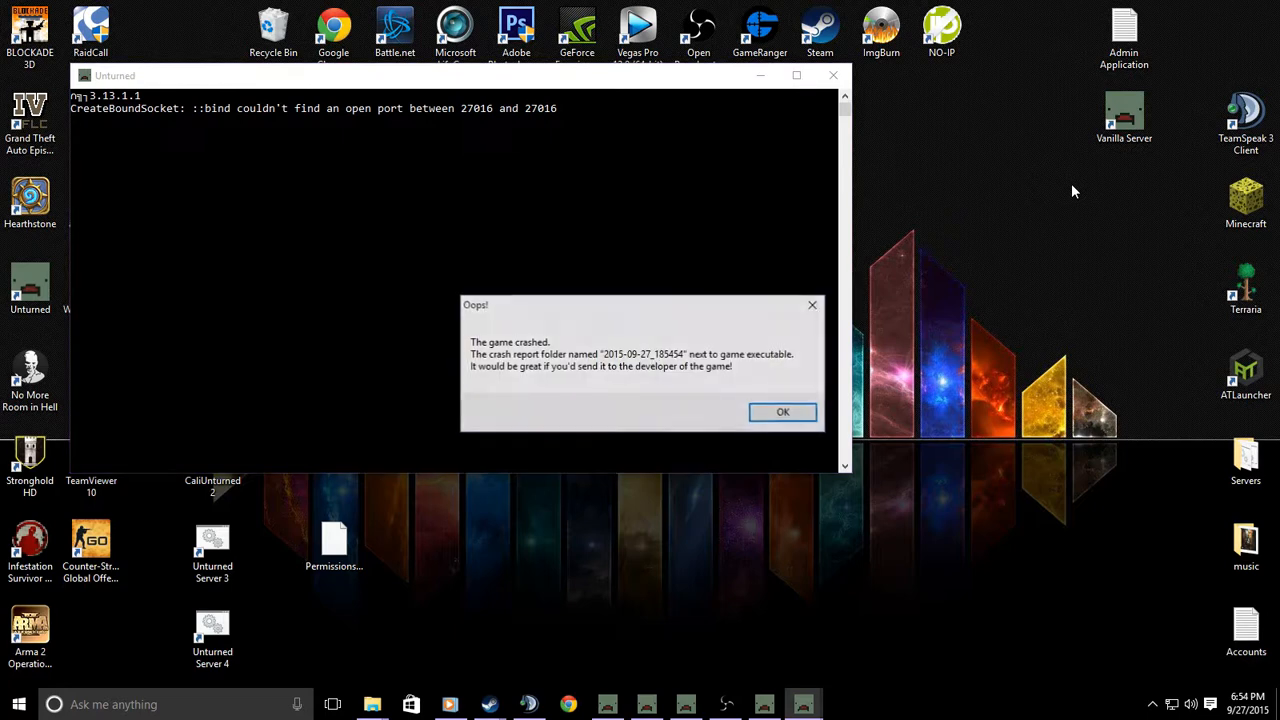
pyautogui.click(784, 412)
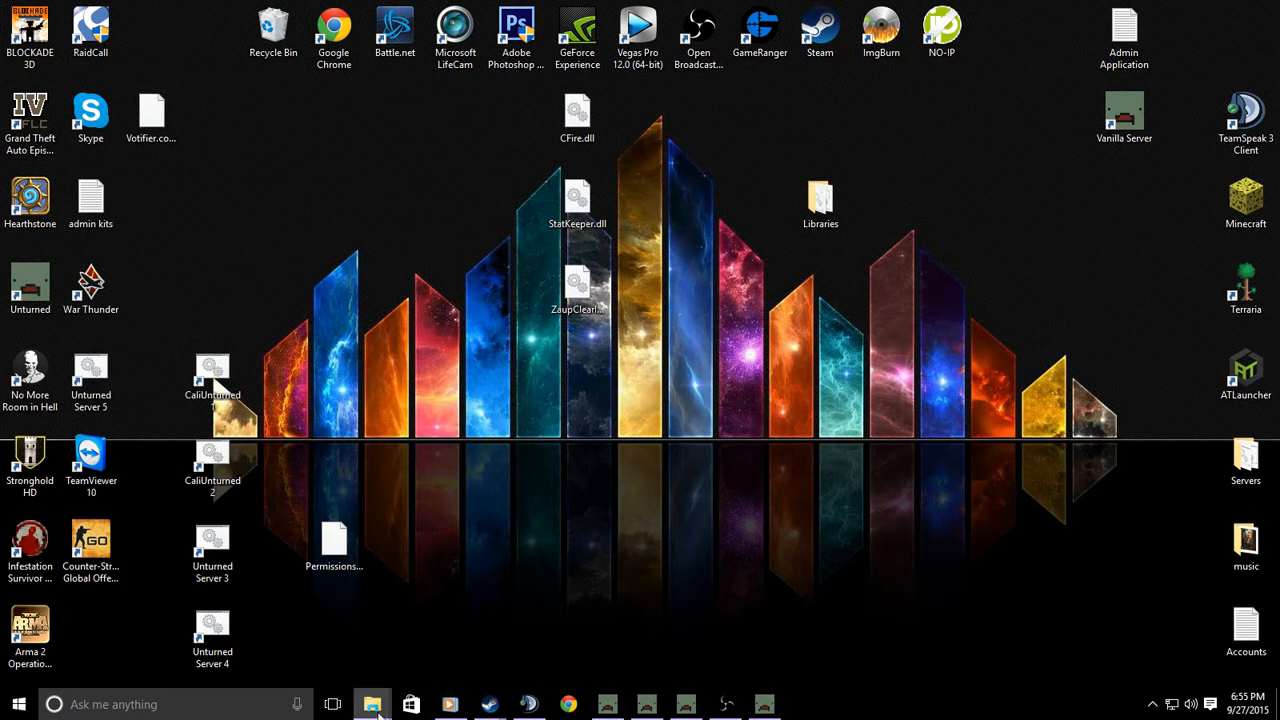
# In the Unturned game folder, open the Commands file in Servers > CaliUnturned > Server in Notepad.
pyautogui.moveTo(372, 704)
pyautogui.click(527, 637)
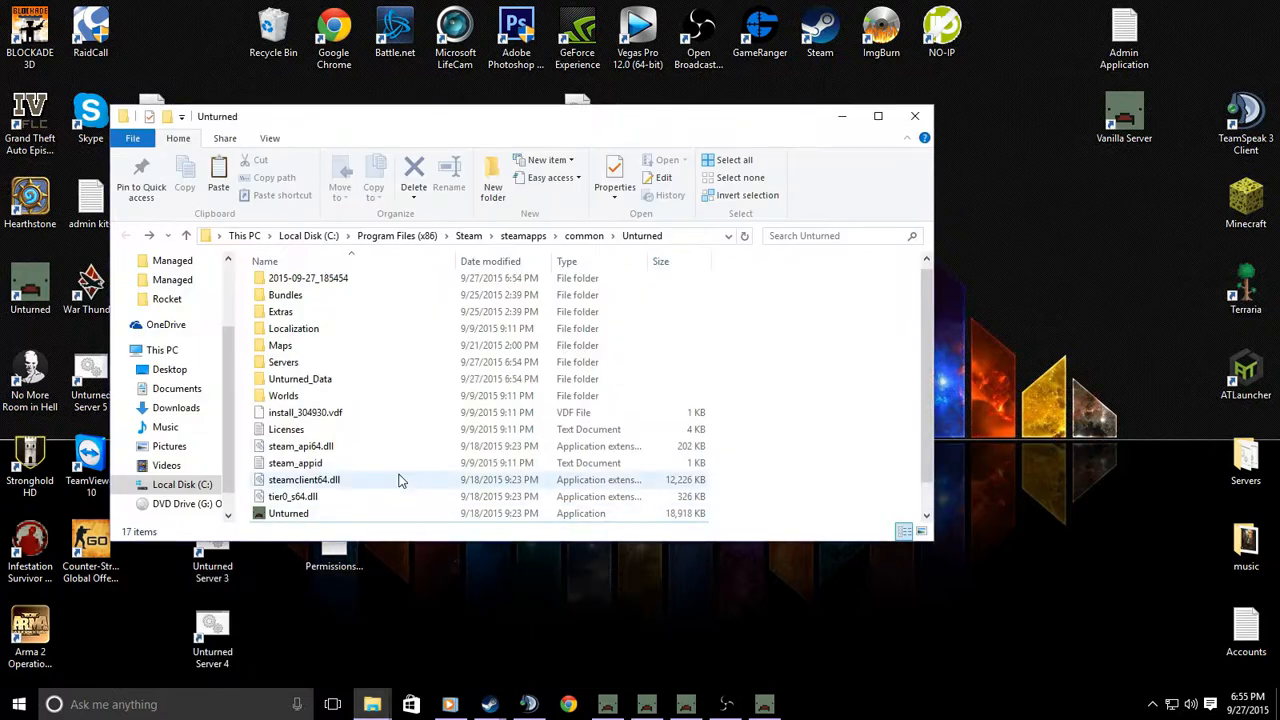
pyautogui.doubleClick(389, 362)
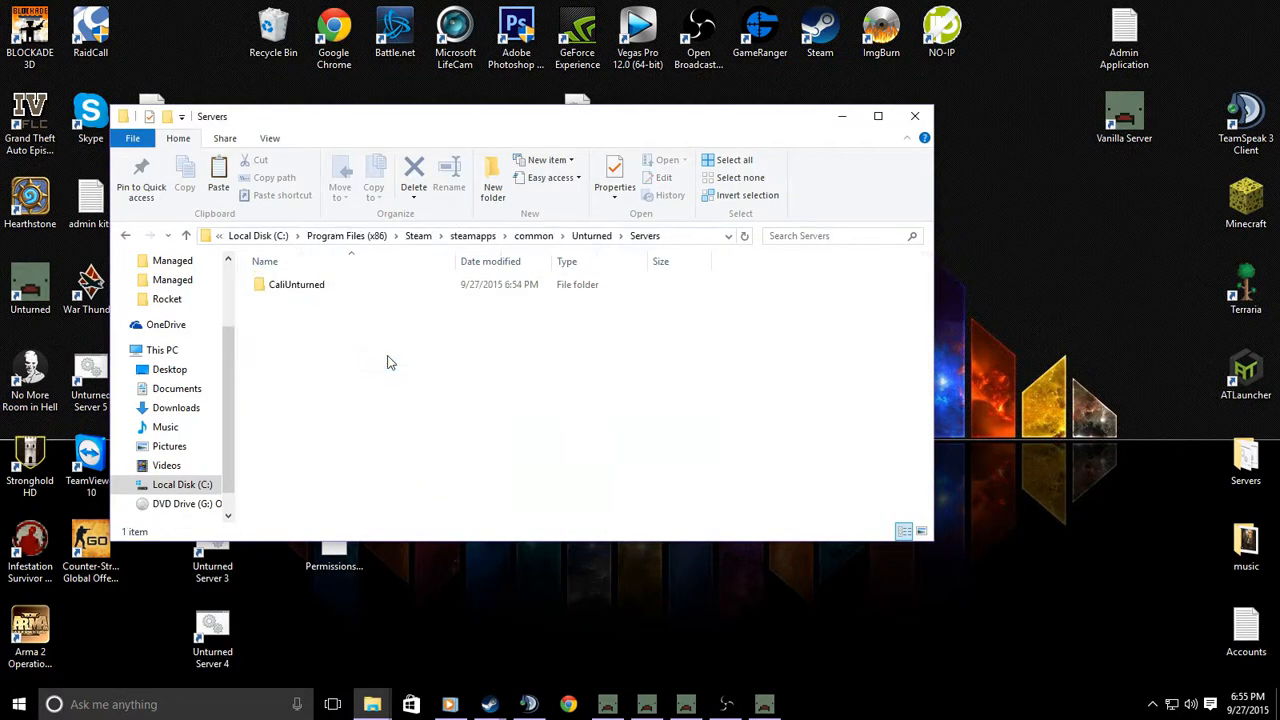
pyautogui.doubleClick(392, 286)
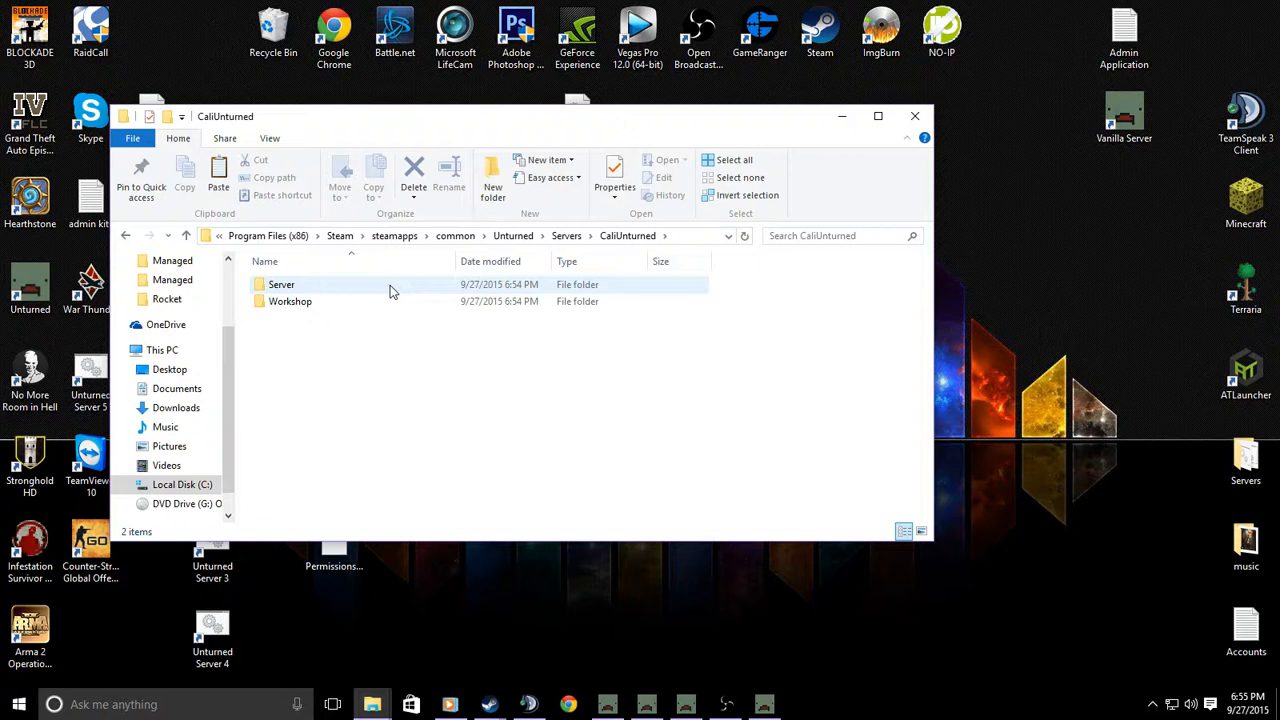
pyautogui.doubleClick(390, 285)
pyautogui.doubleClick(390, 285)
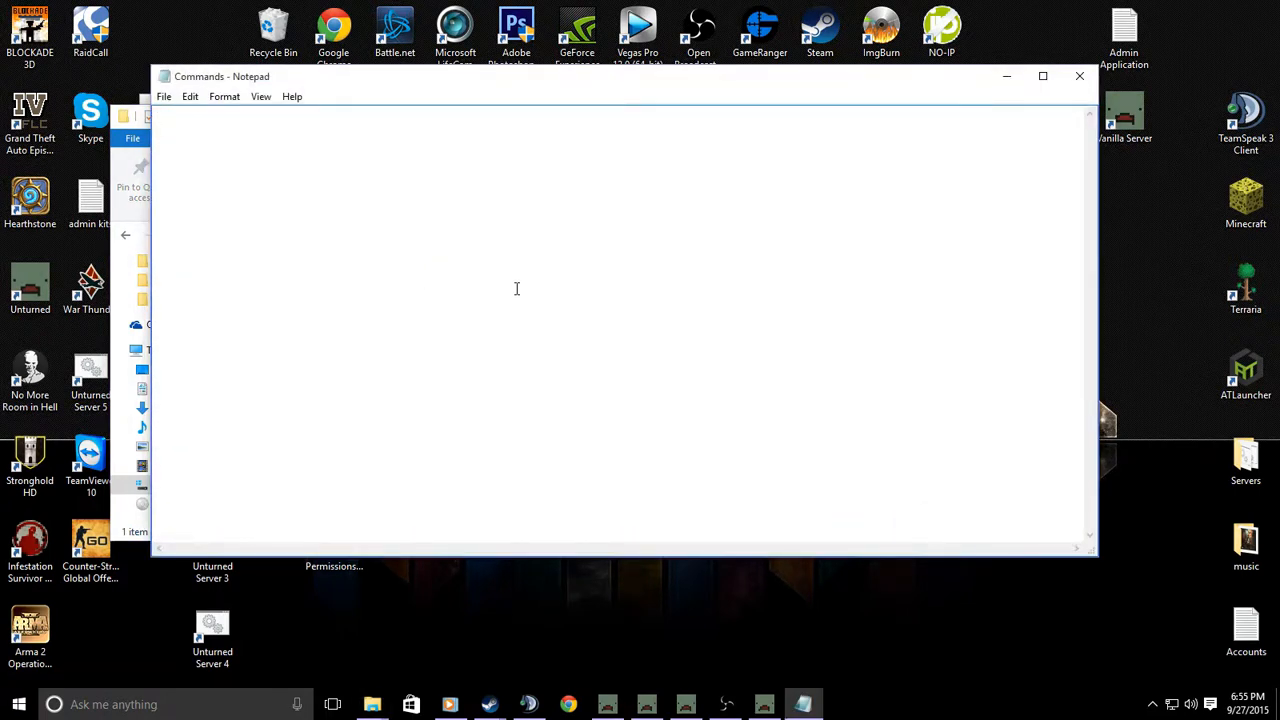
# Enter the server name line "name CaliUnturned 6 | PVP | PEI | USA | 24/7 |" in the Commands file.
pyautogui.write('name CaliUnturned 6 | PC')
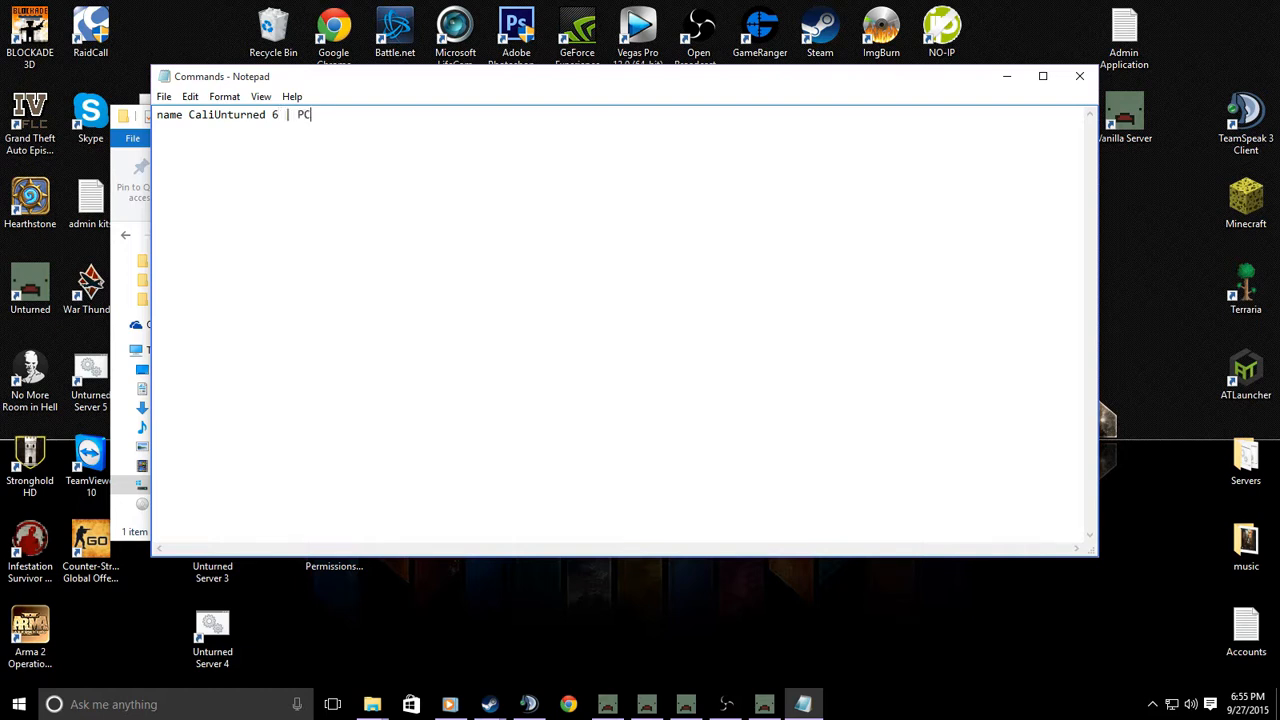
pyautogui.press('BackSpace')
pyautogui.write('VP | PEI | USA | 24/7 |')
pyautogui.press('Return')
# Add the lines "map PEI" and "maxplayers 24" below the server name.
pyautogui.write('map[')
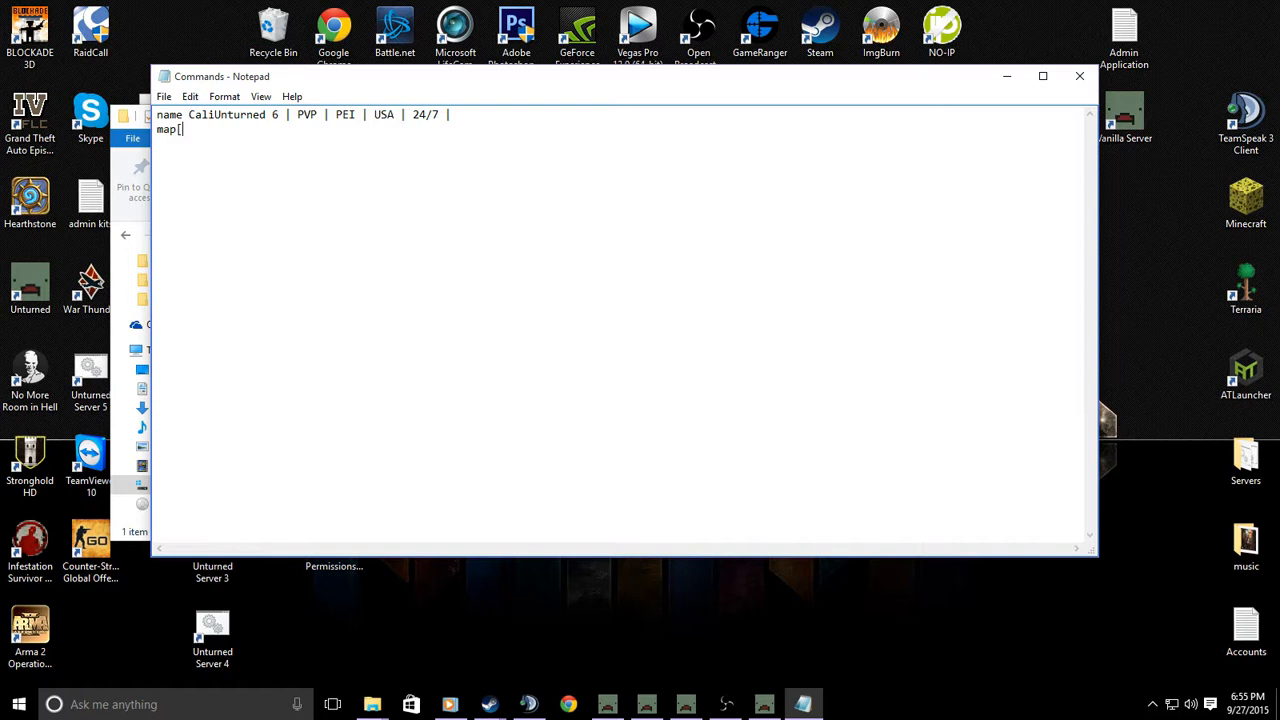
pyautogui.press('BackSpace')
pyautogui.write('PEI')
pyautogui.press('Return')
pyautogui.write('maxplayers 24')
pyautogui.press('Return')
# Add the lines "perspective both" and "gamemode easy" at the end of the Commands file.
pyautogui.write('perspec')
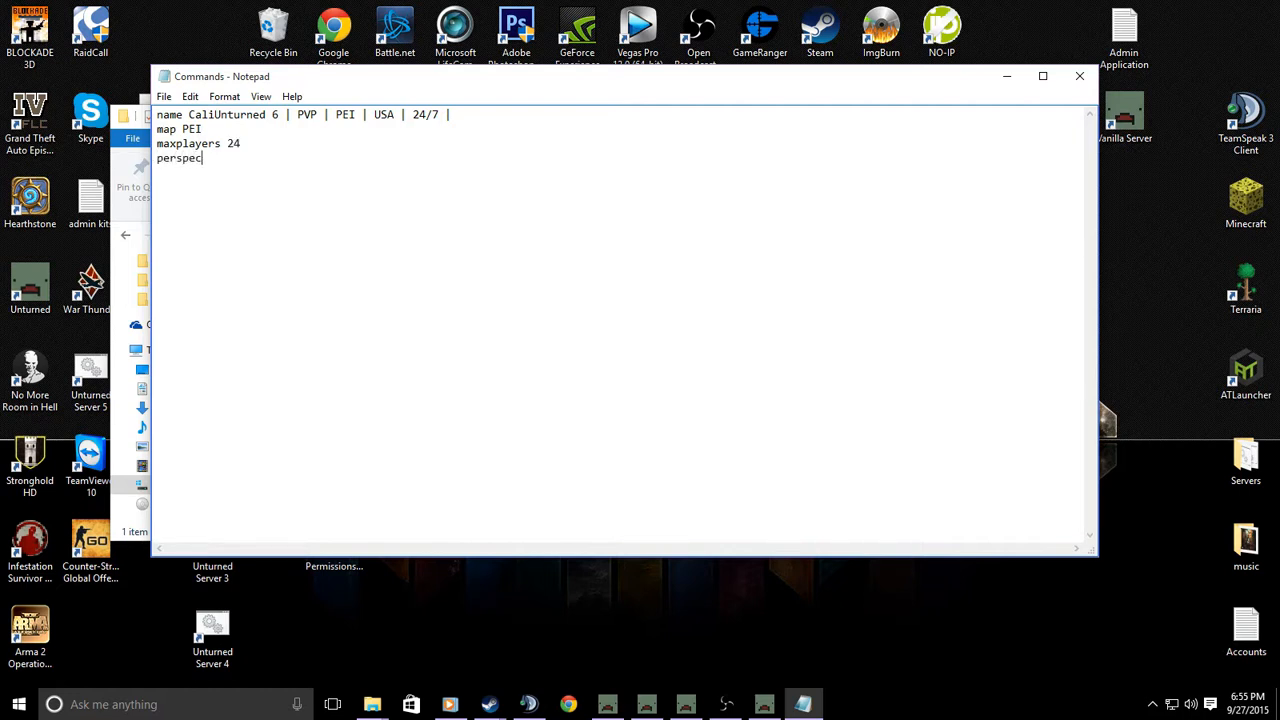
pyautogui.write('tive botgh')
pyautogui.press('BackSpace')
pyautogui.press('BackSpace')
pyautogui.write('h')
pyautogui.press('Return')
pyautogui.write('gamemode easy')
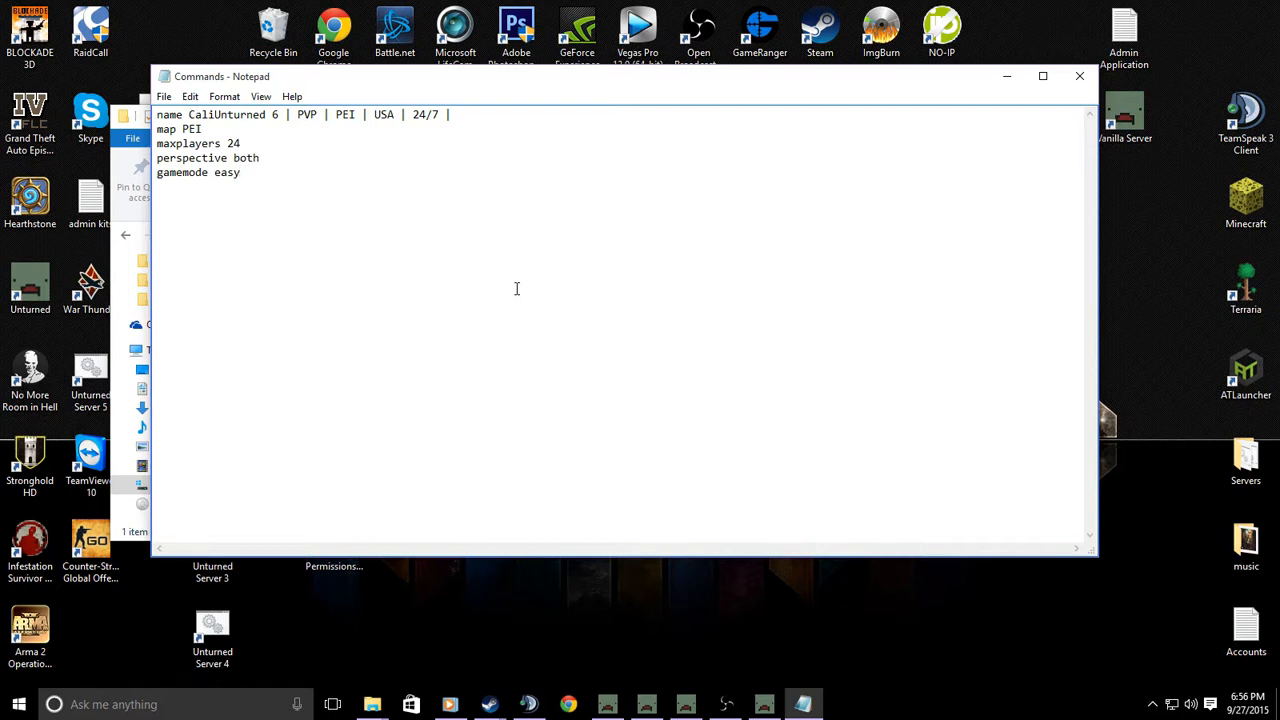
# Save the Commands file and close it.
pyautogui.click(164, 96)
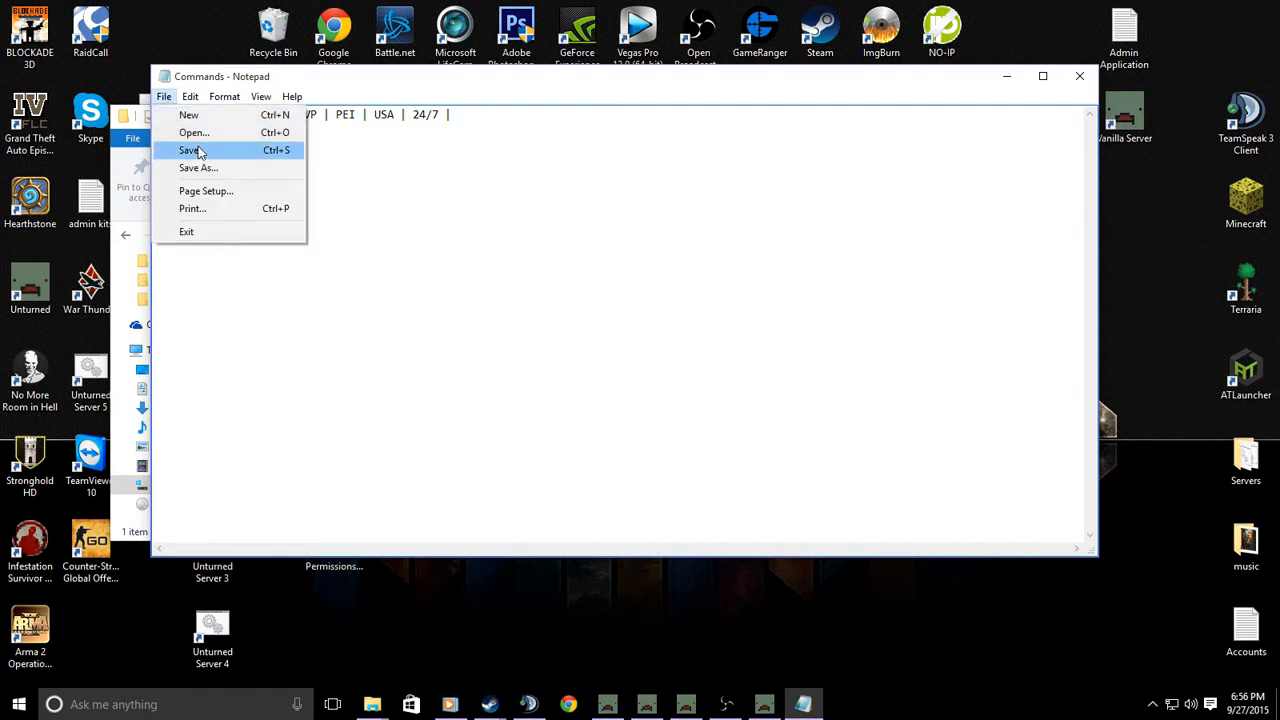
pyautogui.click(196, 150)
pyautogui.click(1079, 78)
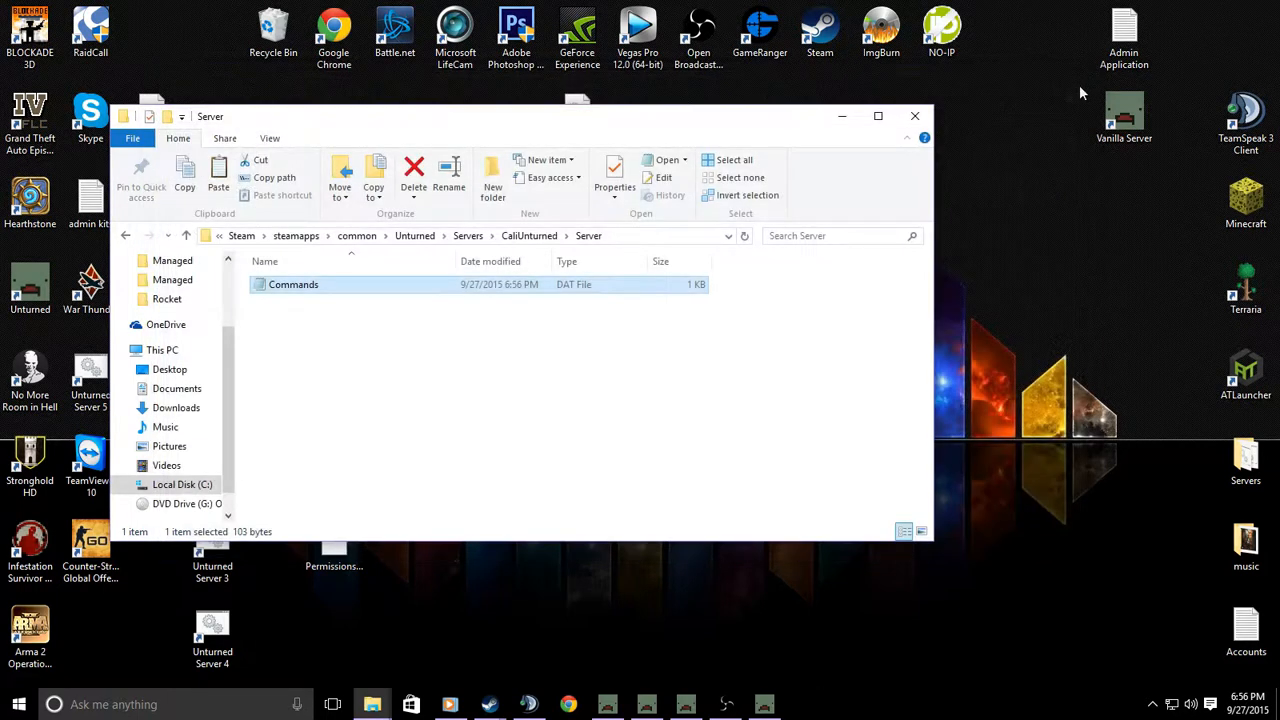
# Reopen the Commands file, insert the line "port 27050" below the map line, and save and close the file.
pyautogui.doubleClick(351, 289)
pyautogui.click(236, 130)
pyautogui.press('Return')
pyautogui.write('port 27050')
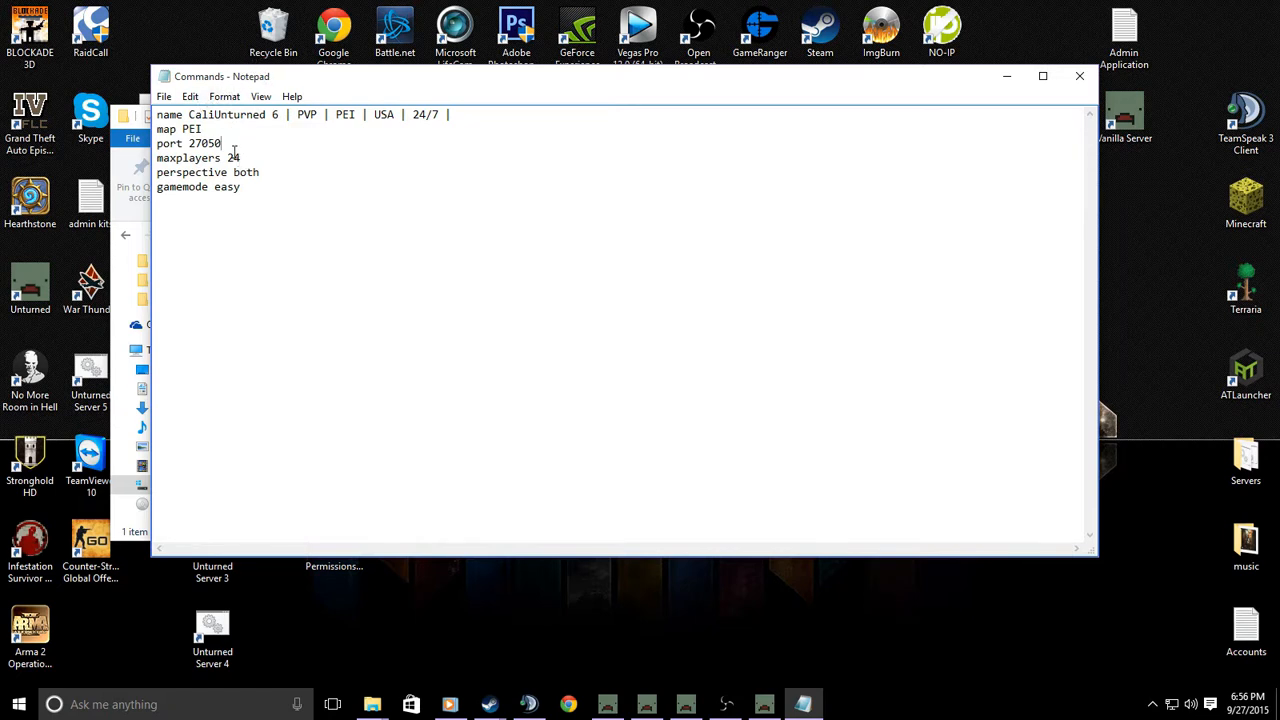
pyautogui.click(161, 97)
pyautogui.click(185, 146)
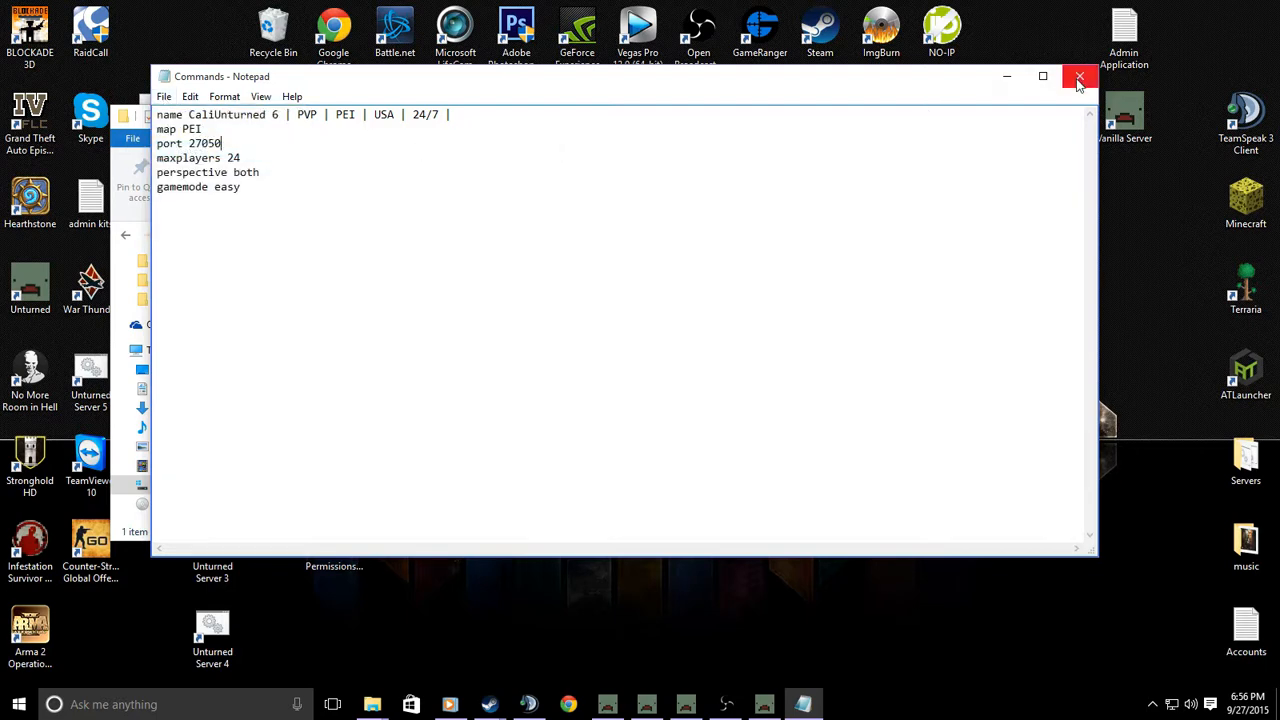
pyautogui.click(1084, 75)
# Start the server from the Vanilla Server shortcut and stop it with the console command "shutdown".
pyautogui.doubleClick(1126, 125)
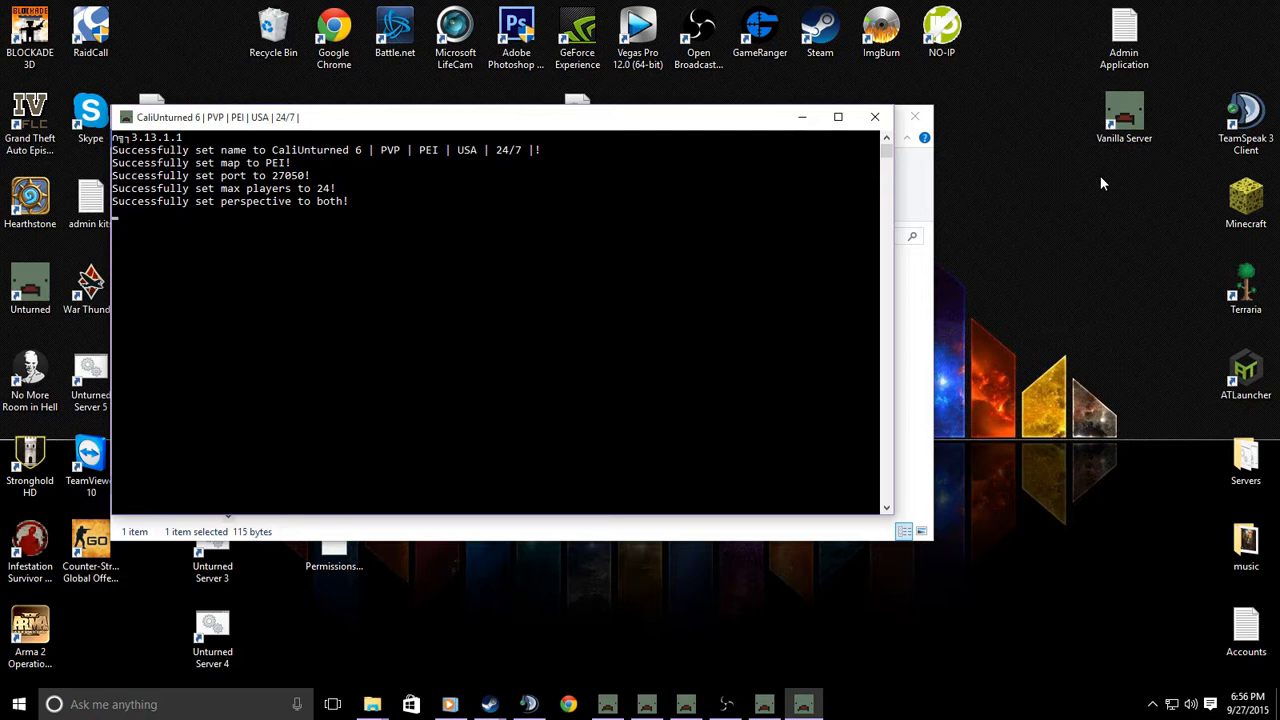
pyautogui.write('shutdown')
pyautogui.press('Return')
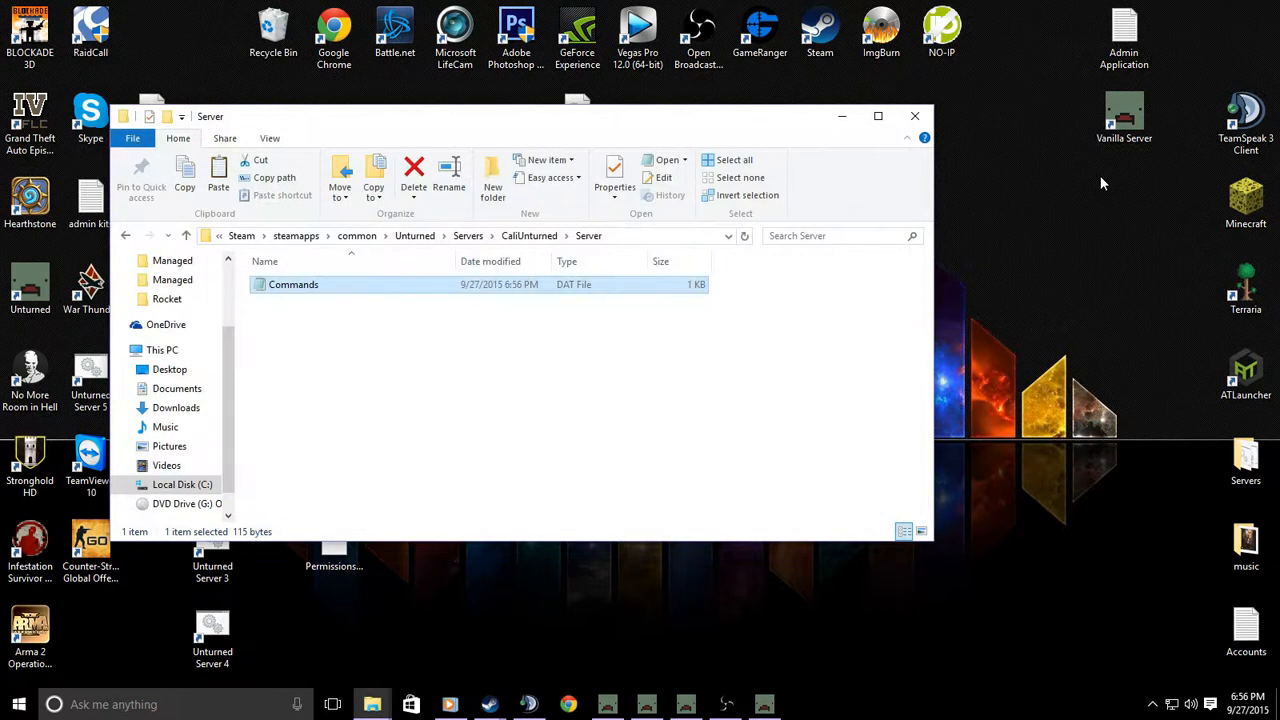
# Review the files in the Server folder, go back to the CaliUnturned folder, and close the window.
pyautogui.moveTo(455, 345); pyautogui.dragTo(265, 261)
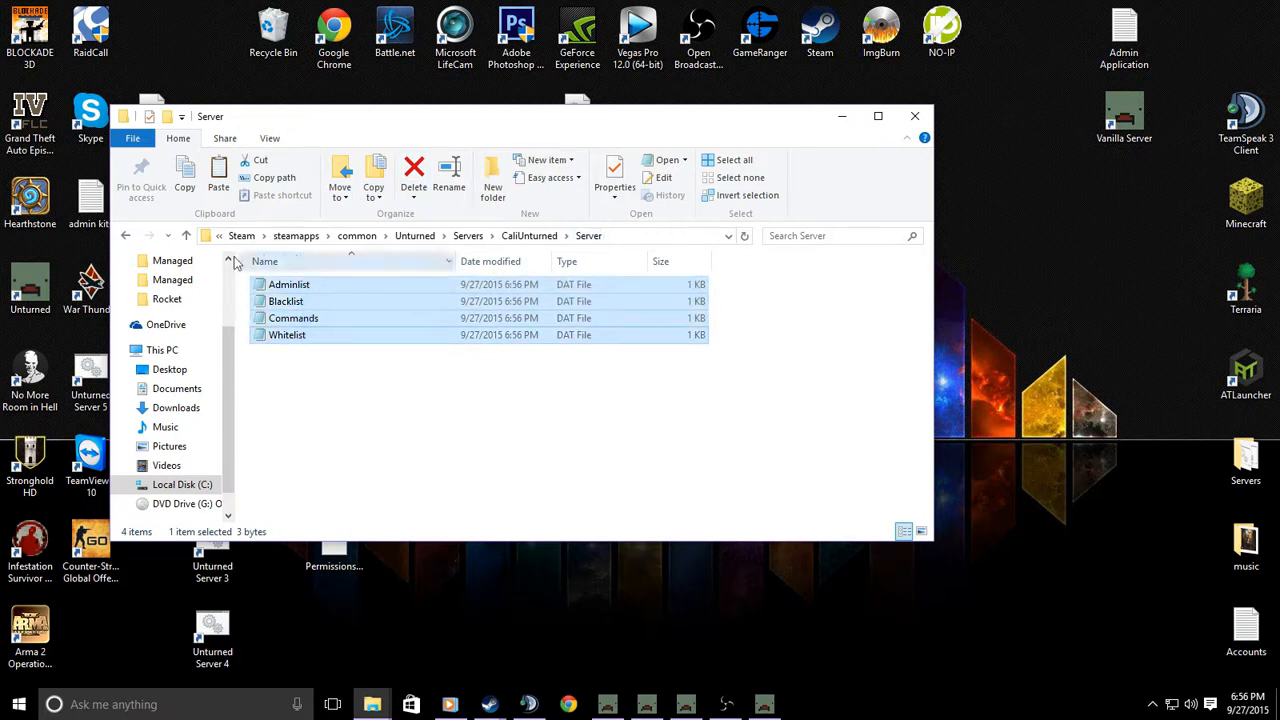
pyautogui.click(121, 238)
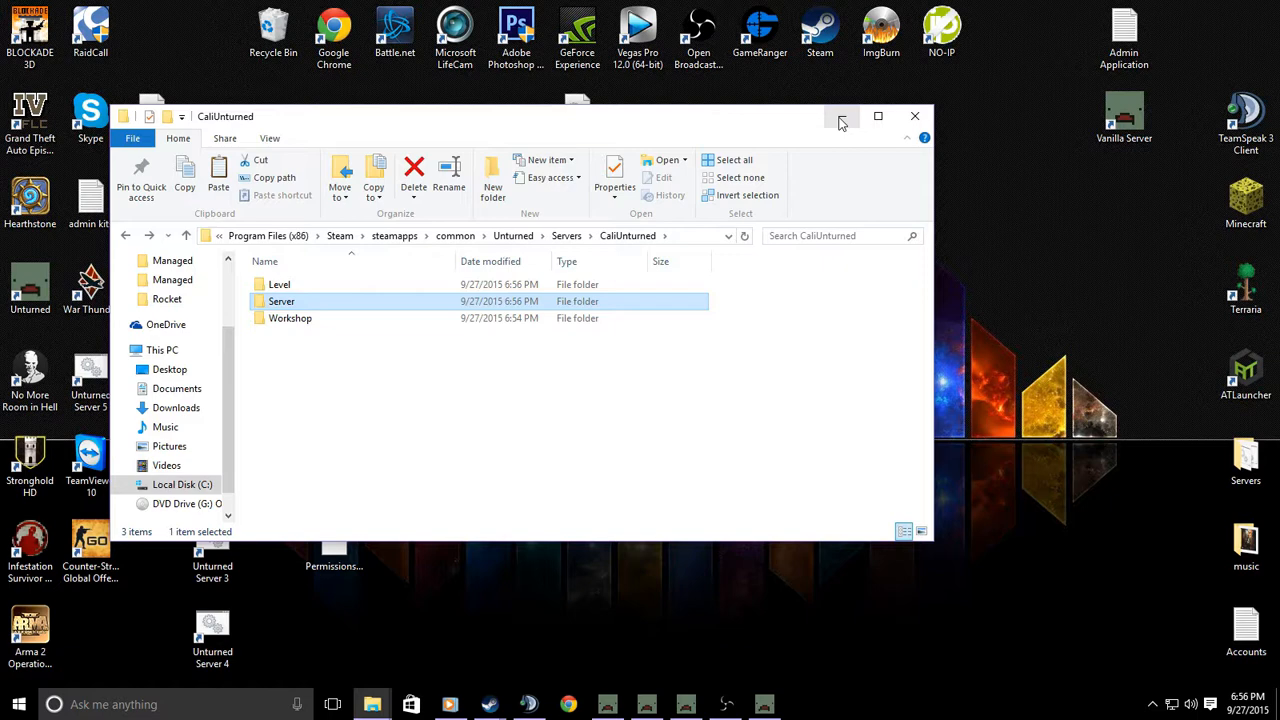
pyautogui.click(917, 118)
# Run ipconfig in a Command Prompt to look up the default gateway address.
pyautogui.click(29, 692)
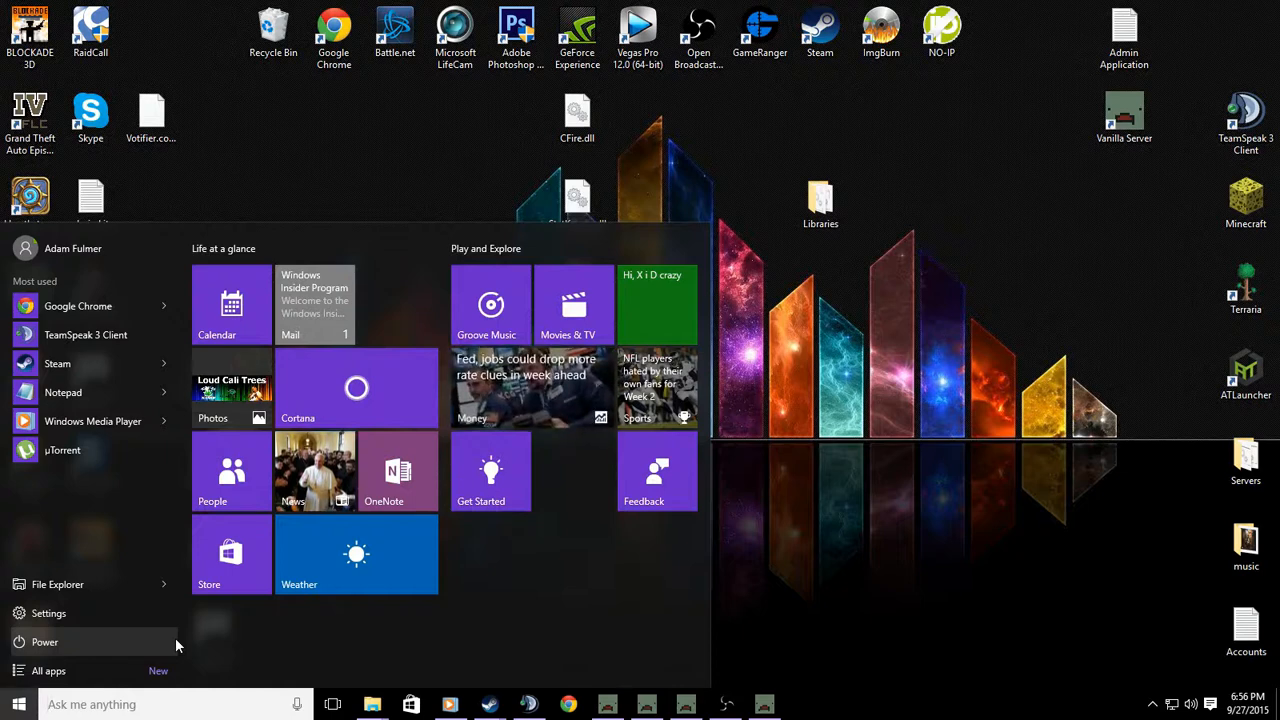
pyautogui.write('cmd')
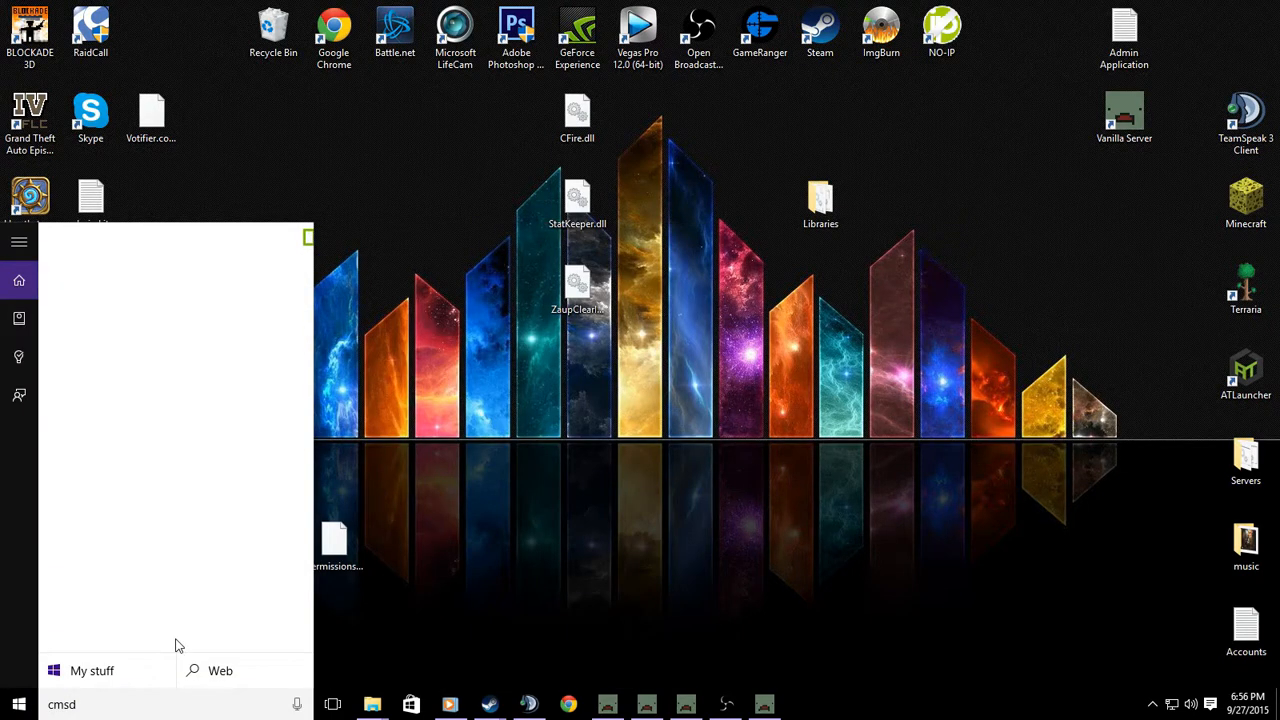
pyautogui.press('Return')
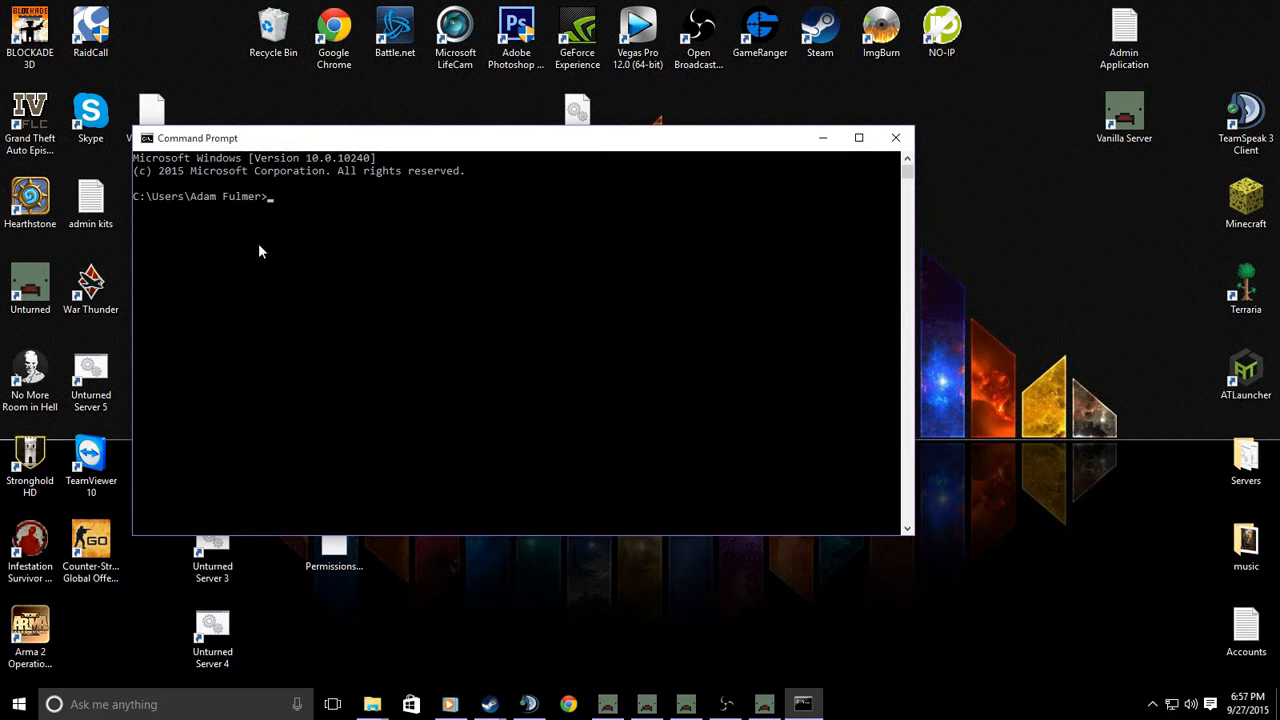
pyautogui.write('ipcongif')
pyautogui.press('BackSpace')
pyautogui.press('BackSpace')
pyautogui.press('BackSpace')
pyautogui.write('fig')
pyautogui.press('Return')
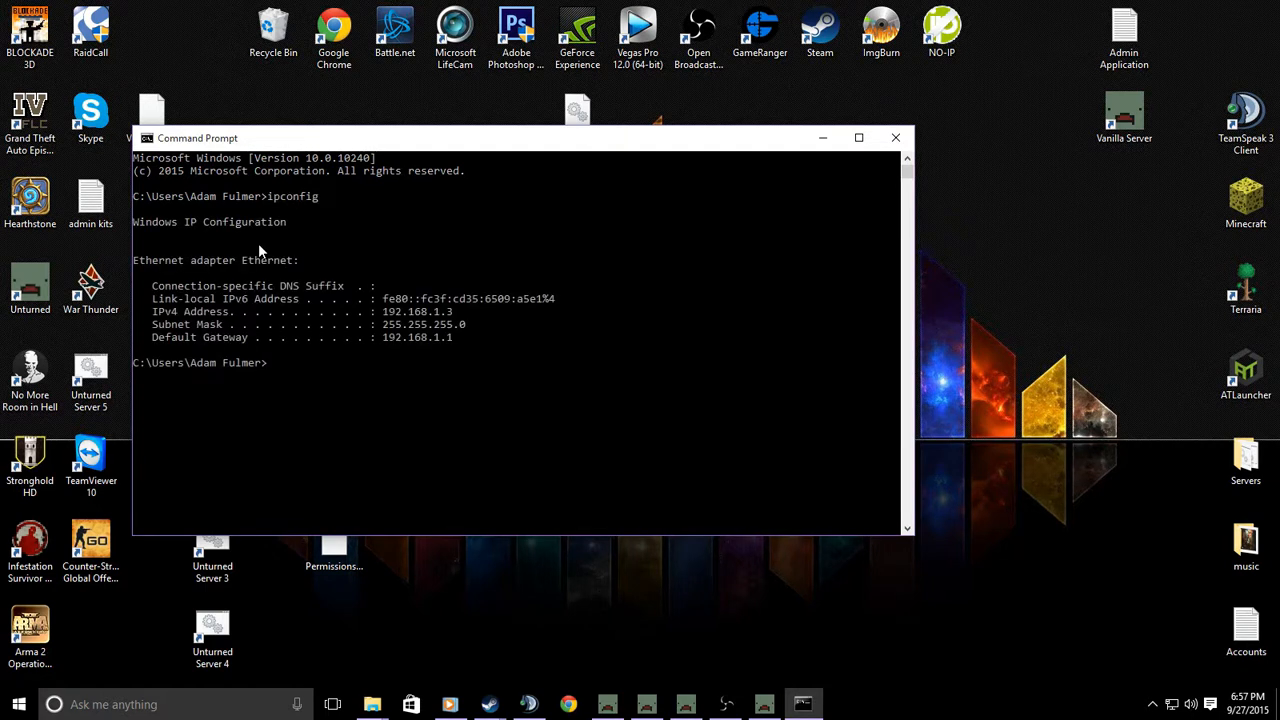
pyautogui.click(455, 340)
pyautogui.moveTo(455, 342); pyautogui.dragTo(392, 342)
pyautogui.click(392, 342)
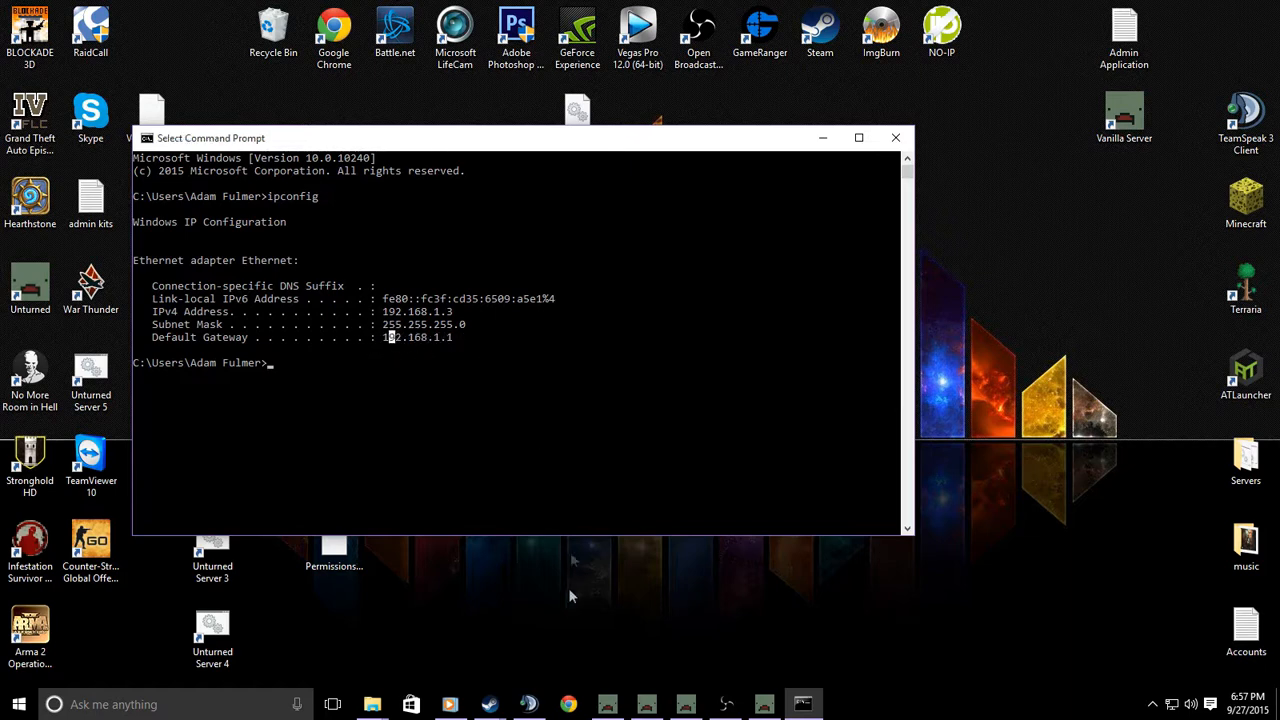
# Switch to Google Chrome and open the router's administration page at 192.168.1.1.
pyautogui.click(568, 704)
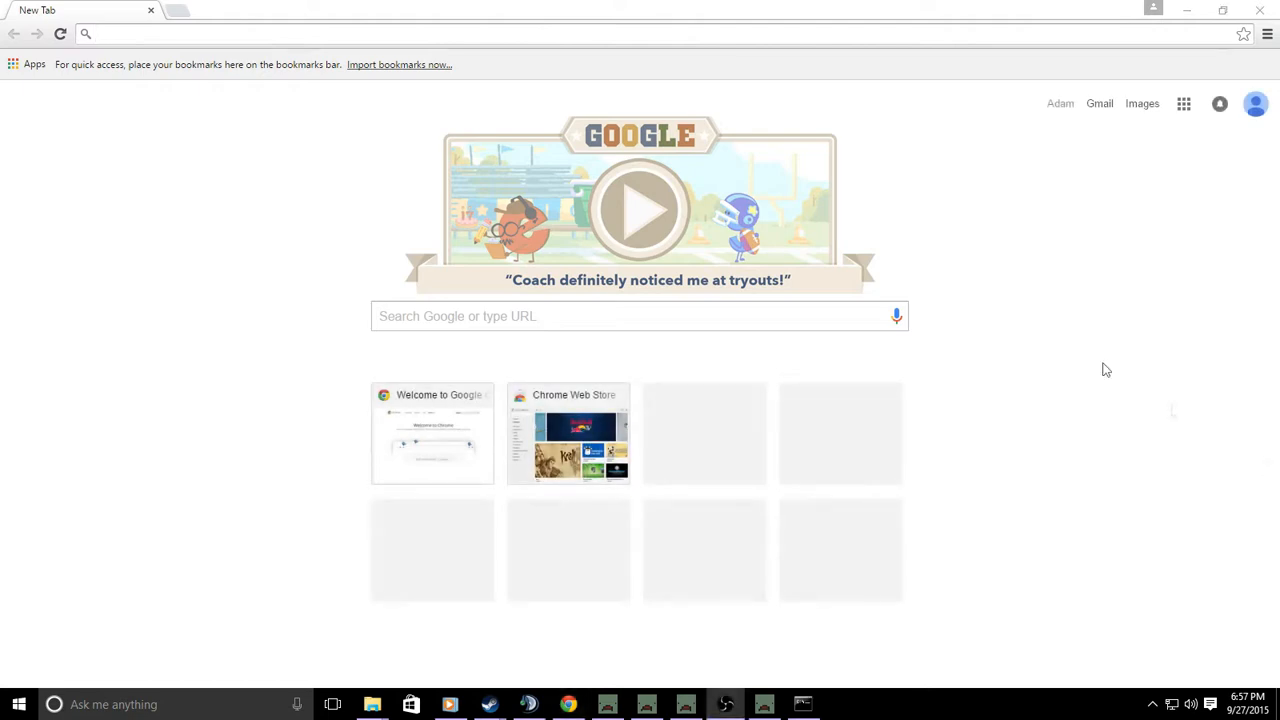
pyautogui.click(646, 37)
pyautogui.write('192.168.1.1')
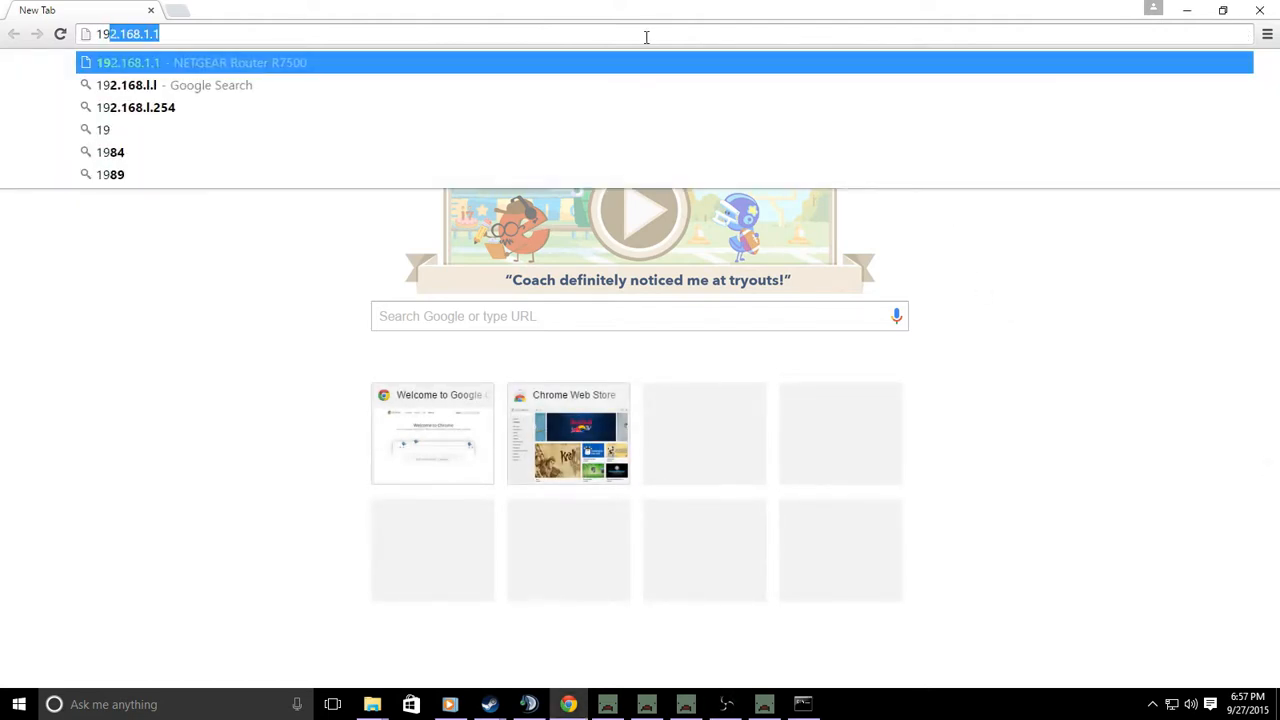
pyautogui.press('Return')
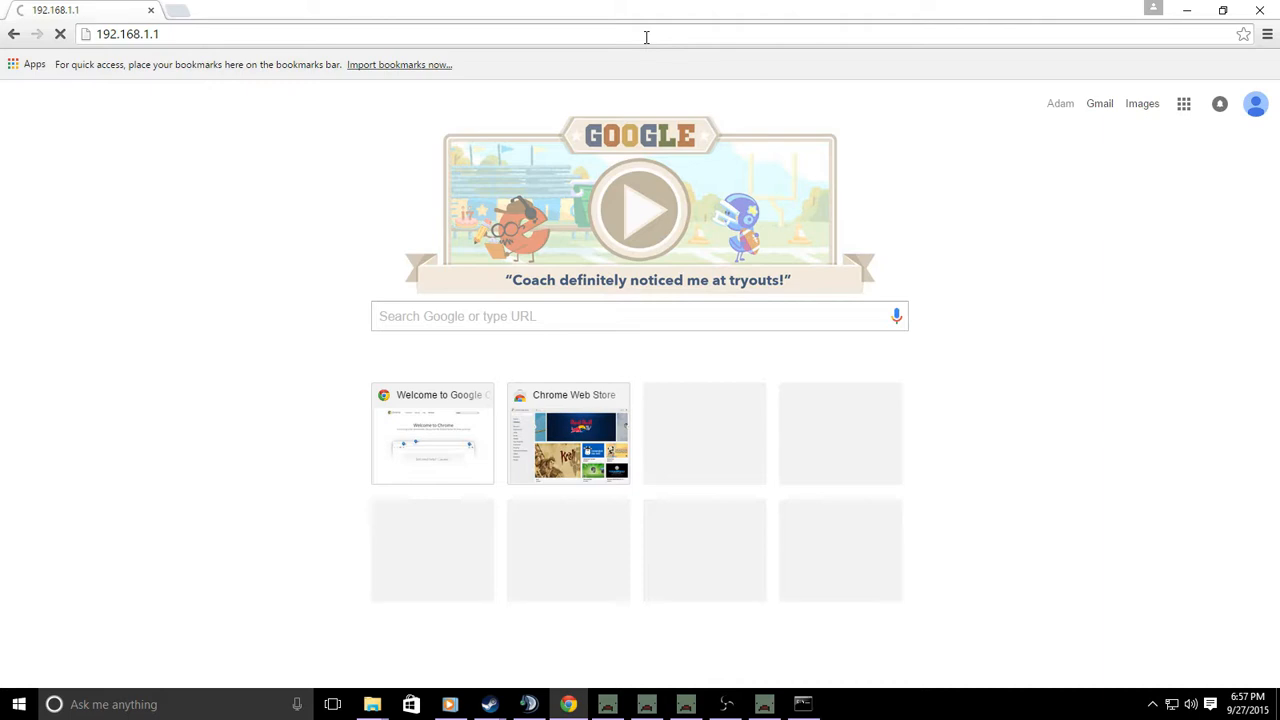
pyautogui.click(682, 242)
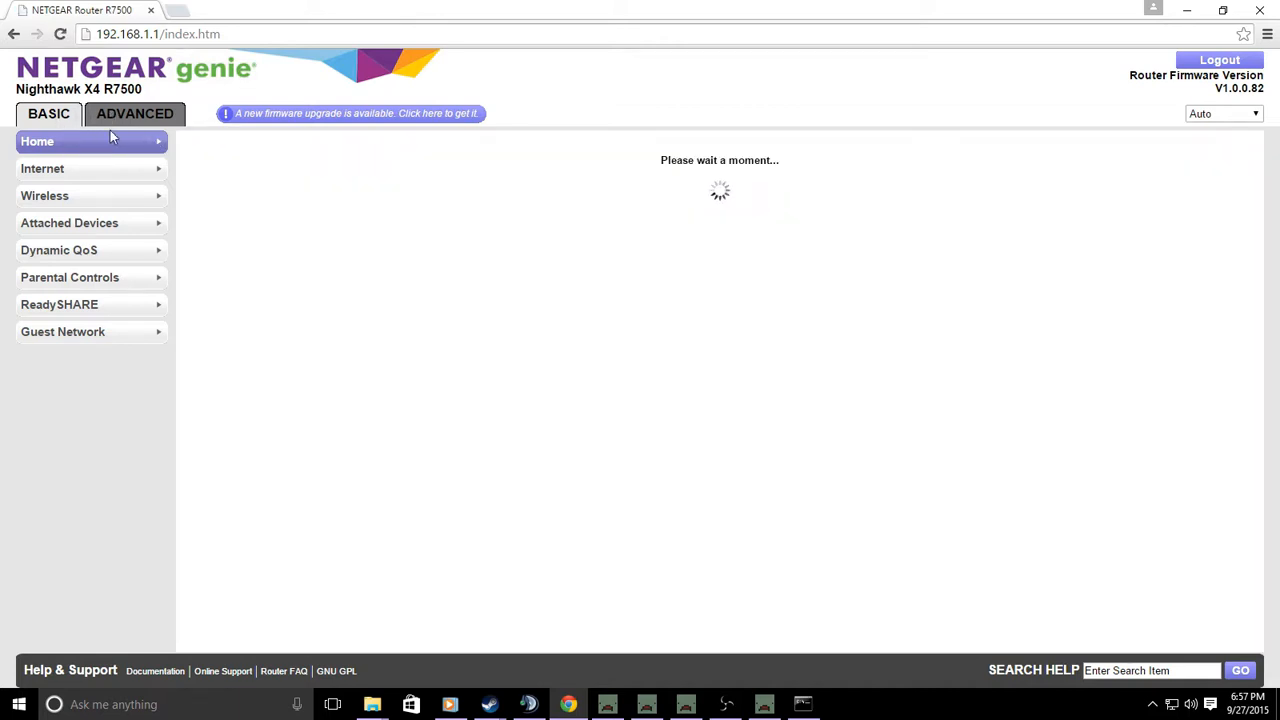
# Go back to the new tab page and load the router's address 192.168.1.1 again.
pyautogui.click(15, 32)
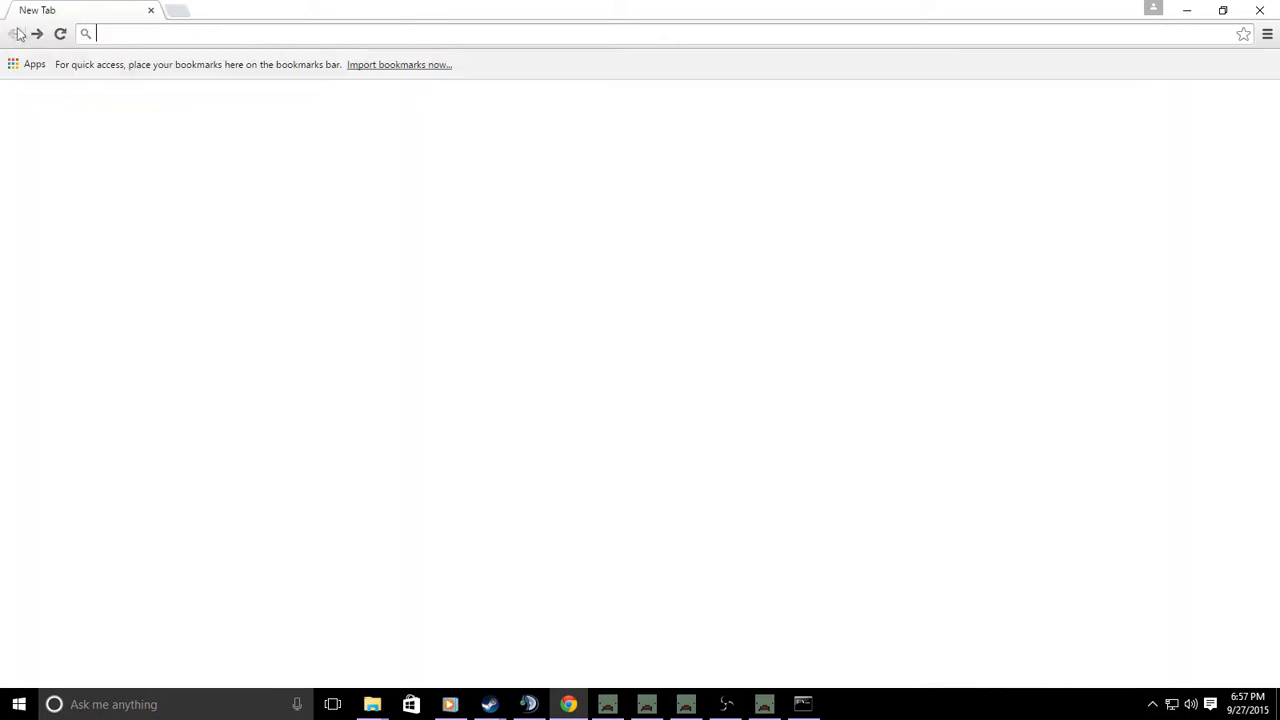
pyautogui.click(130, 32)
pyautogui.write('41')
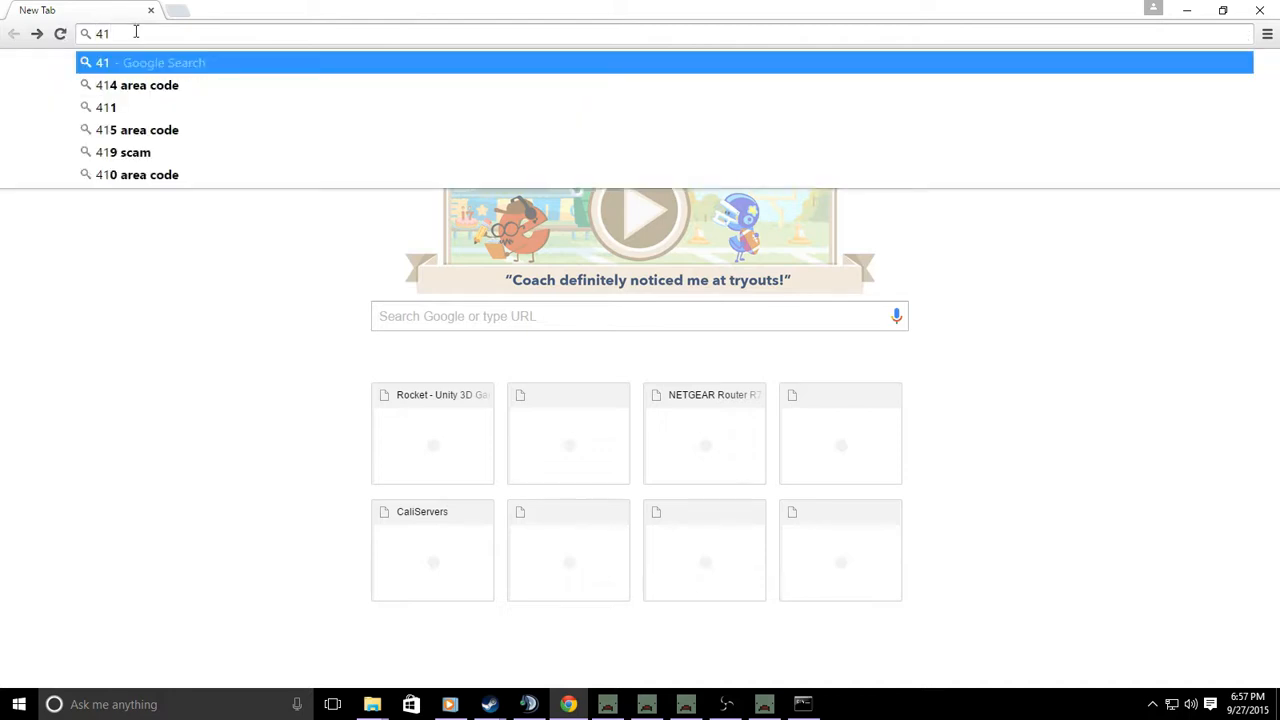
pyautogui.press('BackSpace')
pyautogui.press('BackSpace')
pyautogui.write('192.168.1.1')
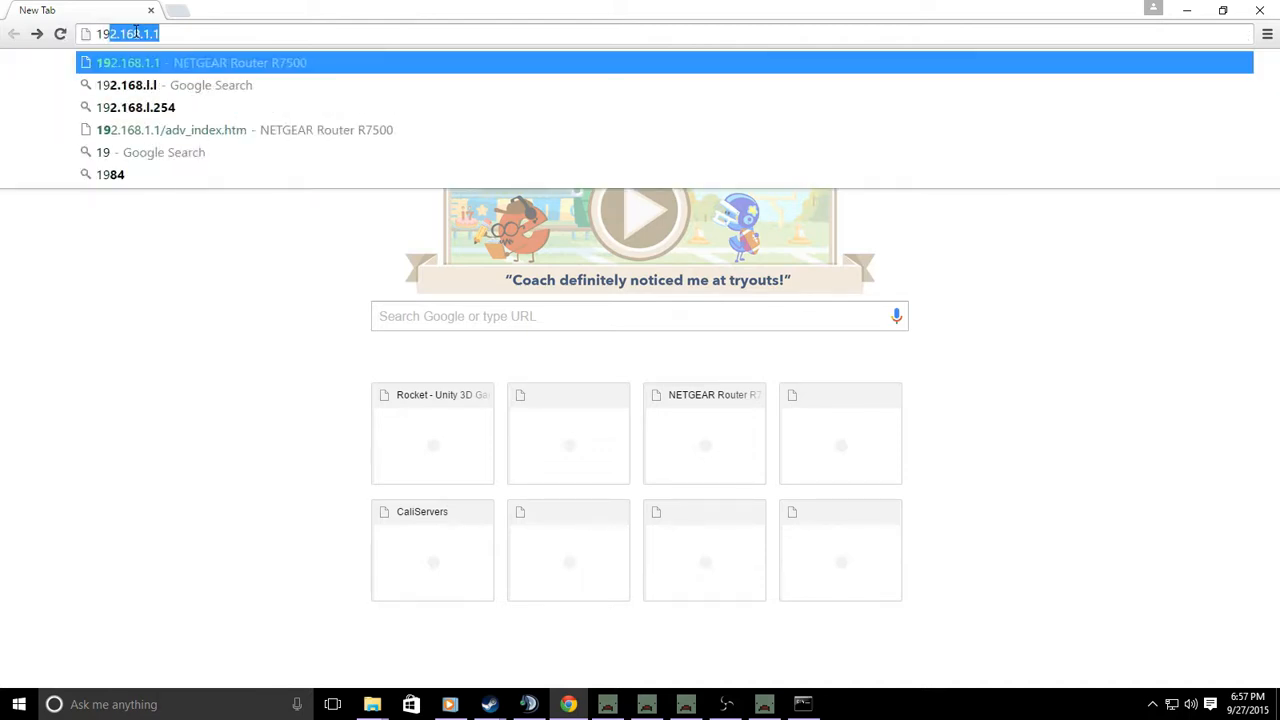
pyautogui.press('Return')
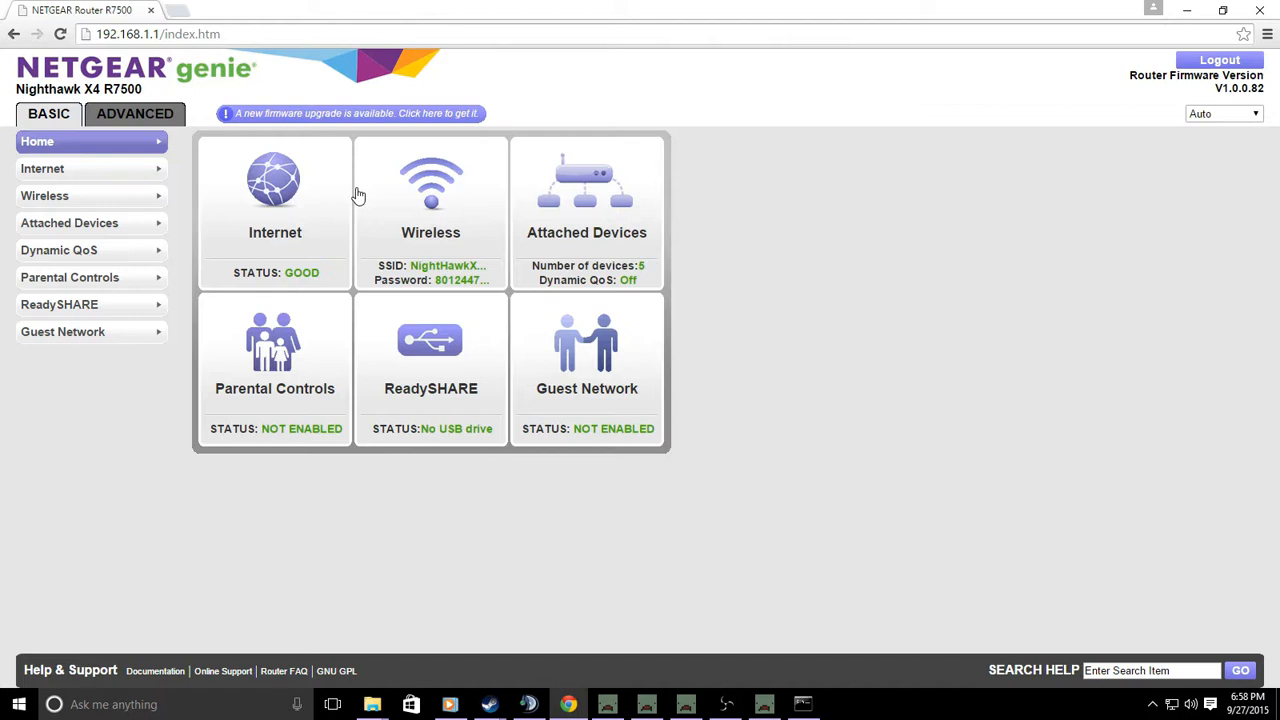
# Open the Port Forwarding / Port Triggering page in the router's advanced setup.
pyautogui.click(131, 119)
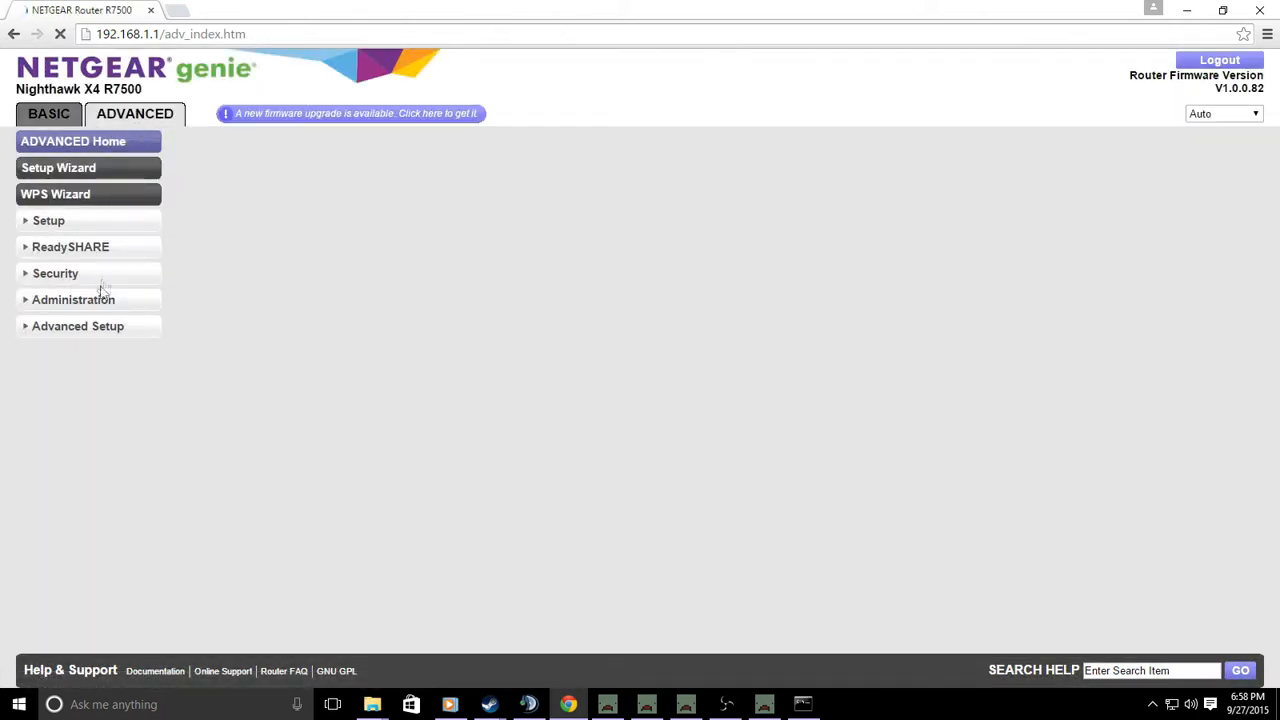
pyautogui.click(86, 333)
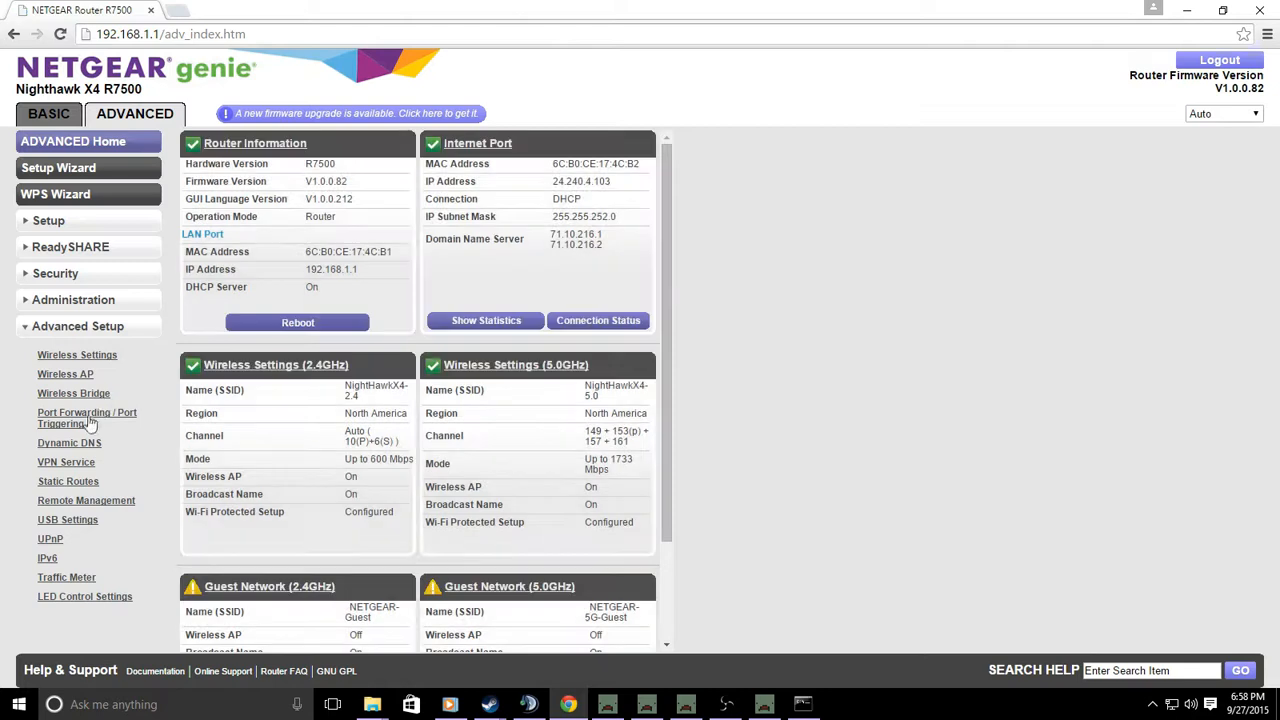
pyautogui.click(71, 419)
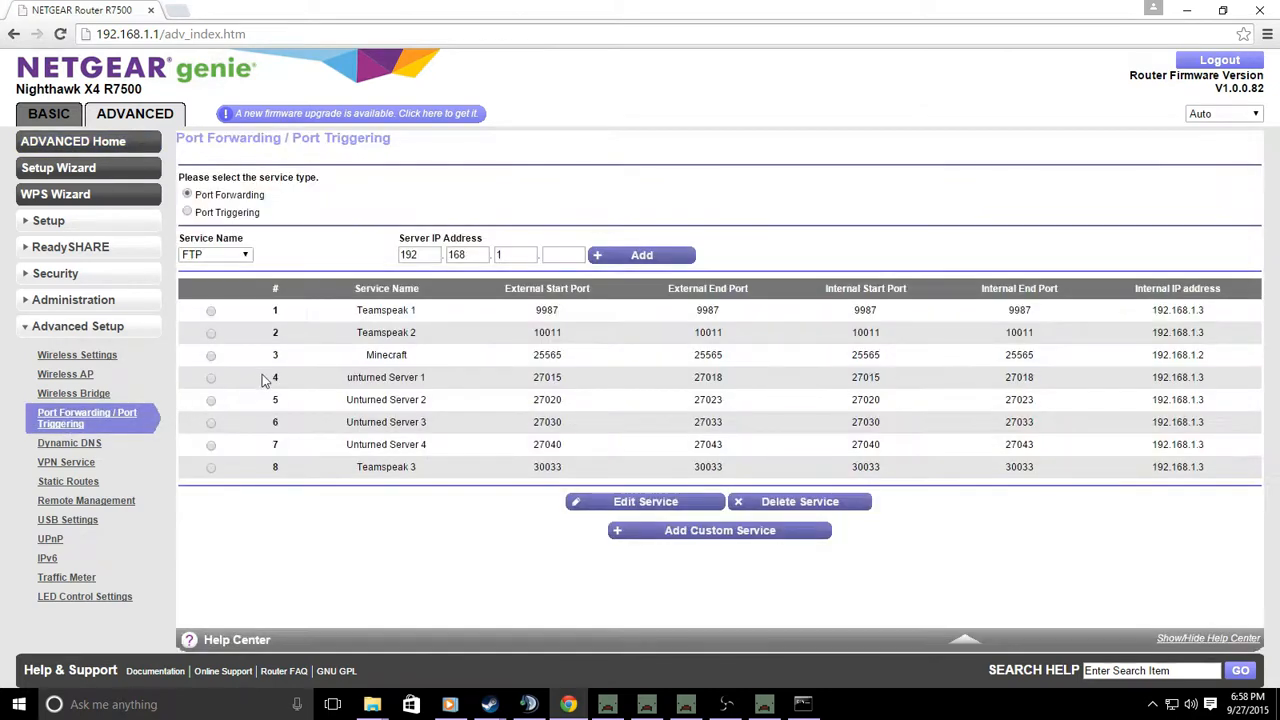
# Add a custom service named Vanilla Server with external starting port 27050 and external ending port 27053.
pyautogui.click(687, 534)
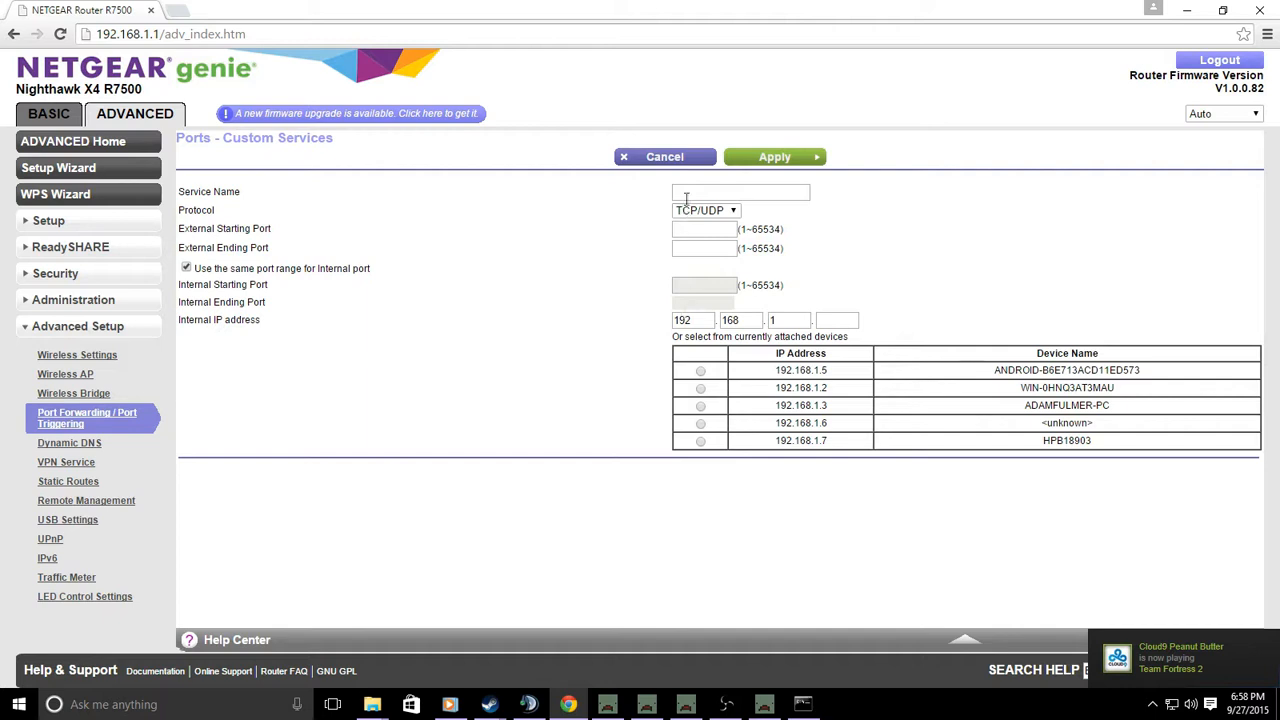
pyautogui.click(695, 190)
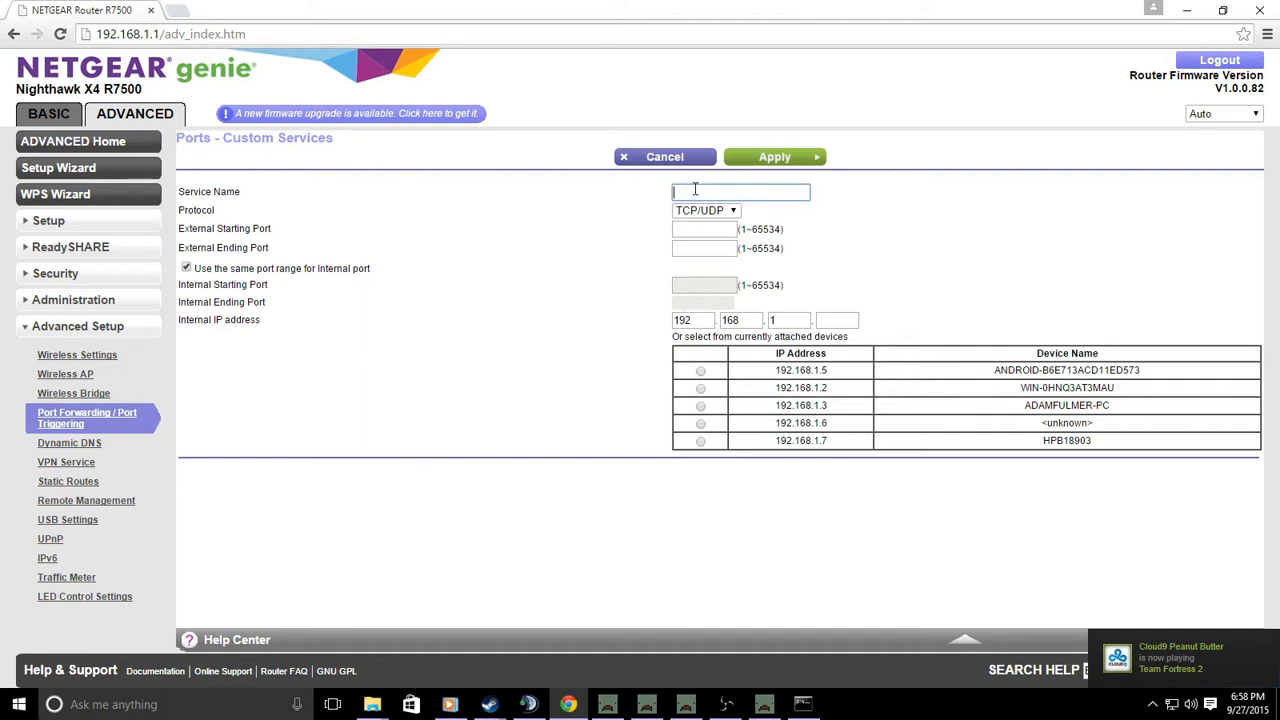
pyautogui.write('Vanilla Server')
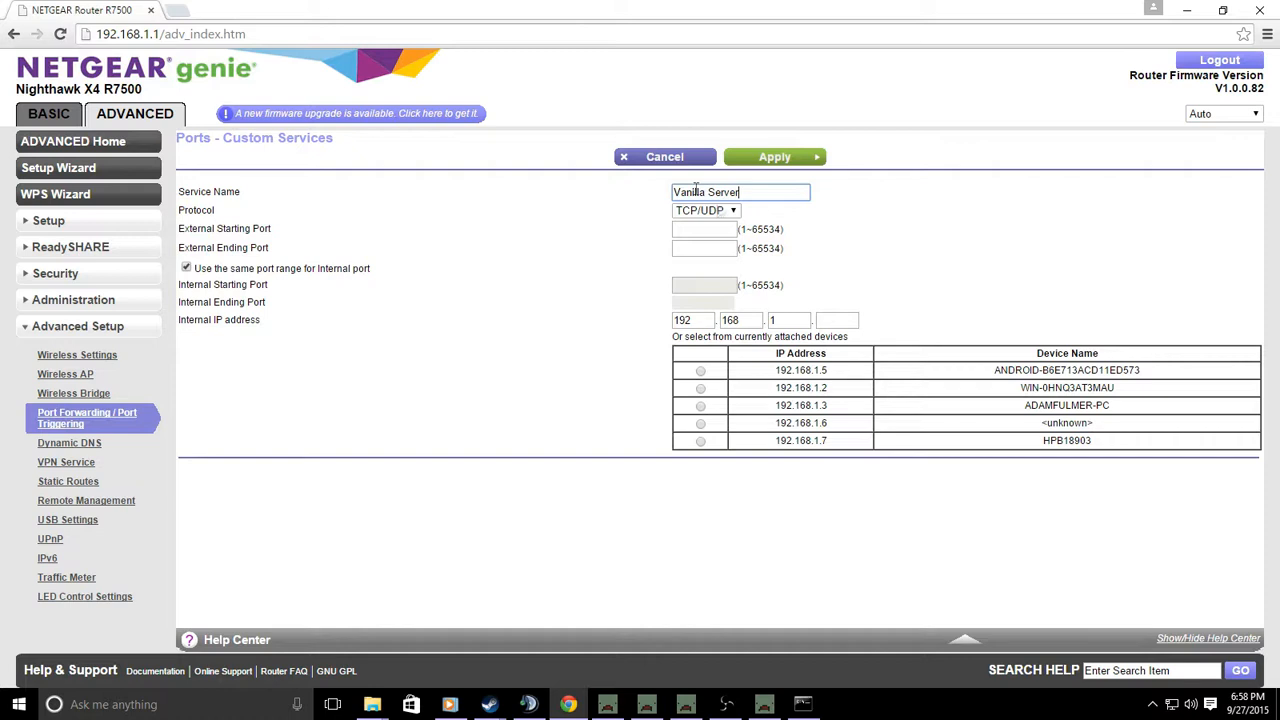
pyautogui.press('Tab')
pyautogui.write('27050')
pyautogui.click(707, 250)
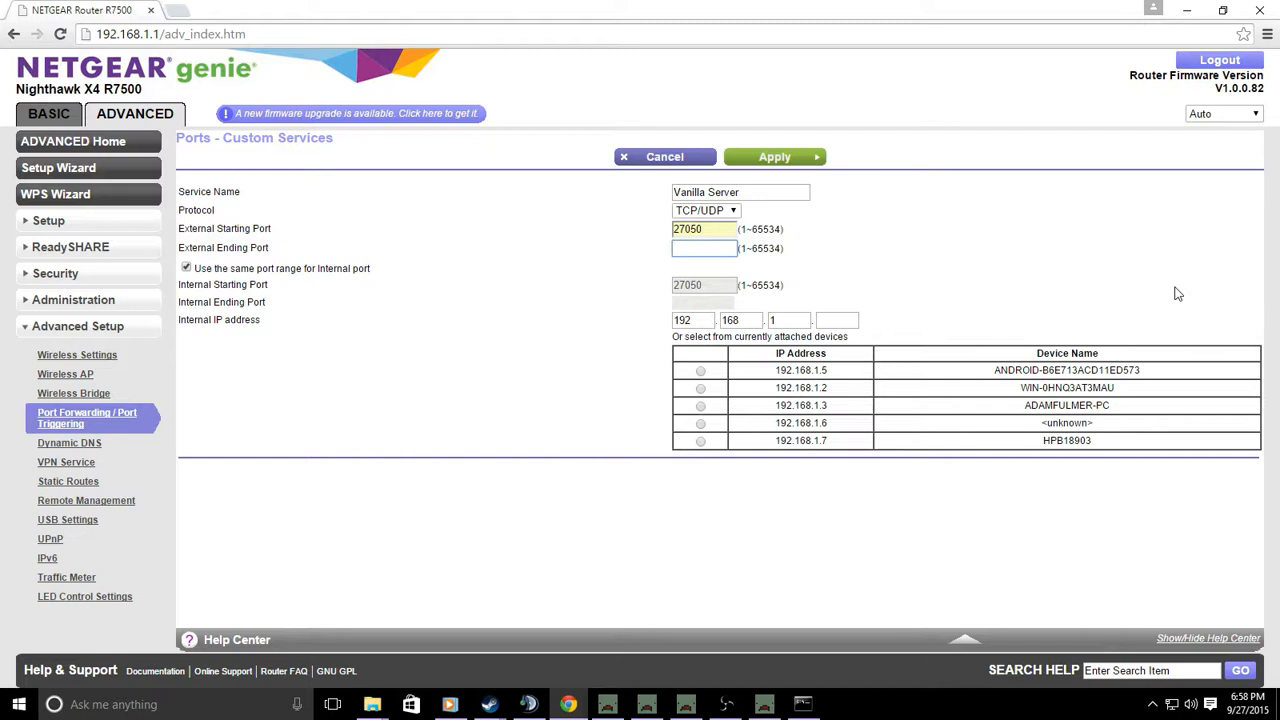
pyautogui.write('27053')
pyautogui.click(1042, 279)
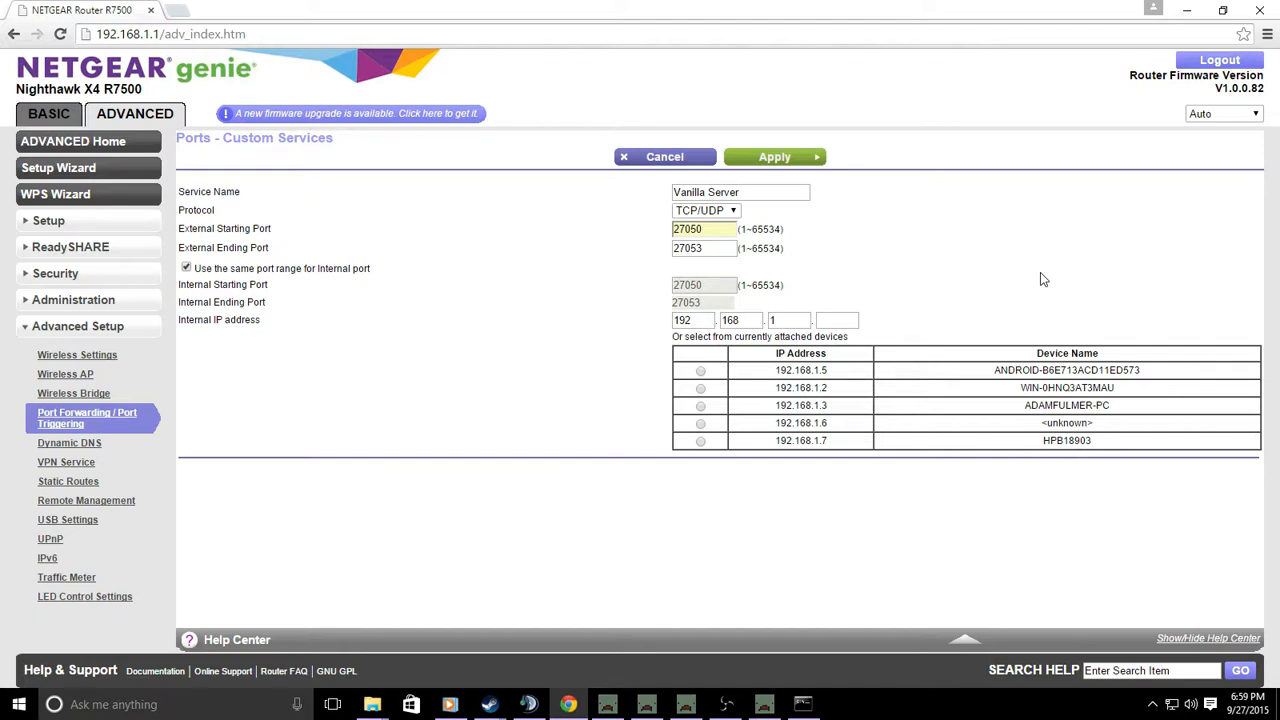
# Select the attached device at 192.168.1.3 as the internal address, checking it against the IPv4 address in the Command Prompt.
pyautogui.click(700, 405)
pyautogui.click(803, 704)
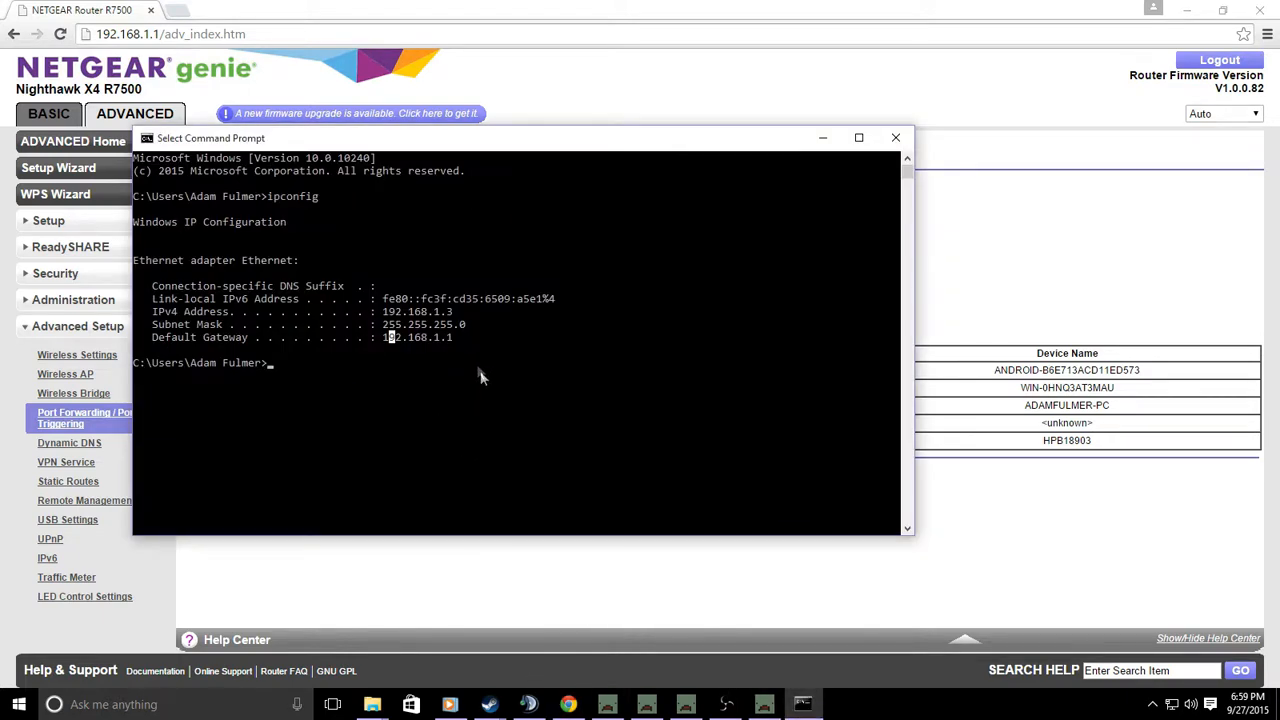
pyautogui.moveTo(465, 326); pyautogui.dragTo(382, 313)
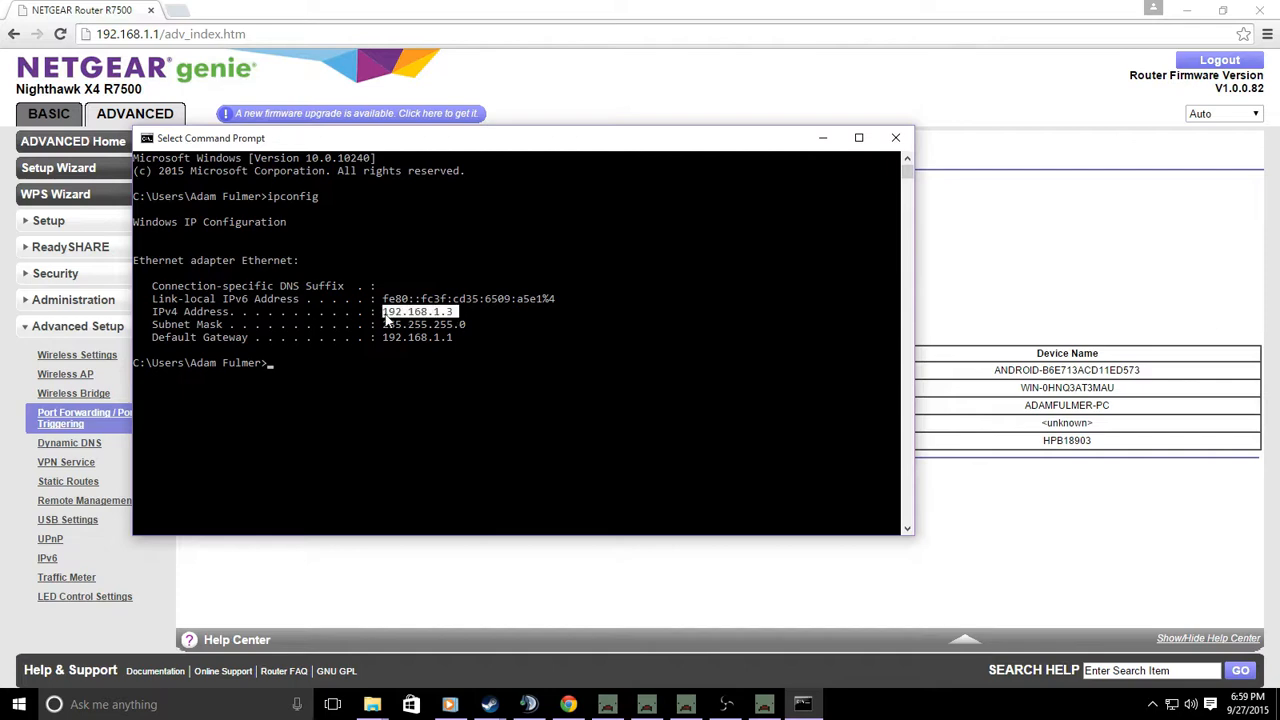
pyautogui.press('Return')
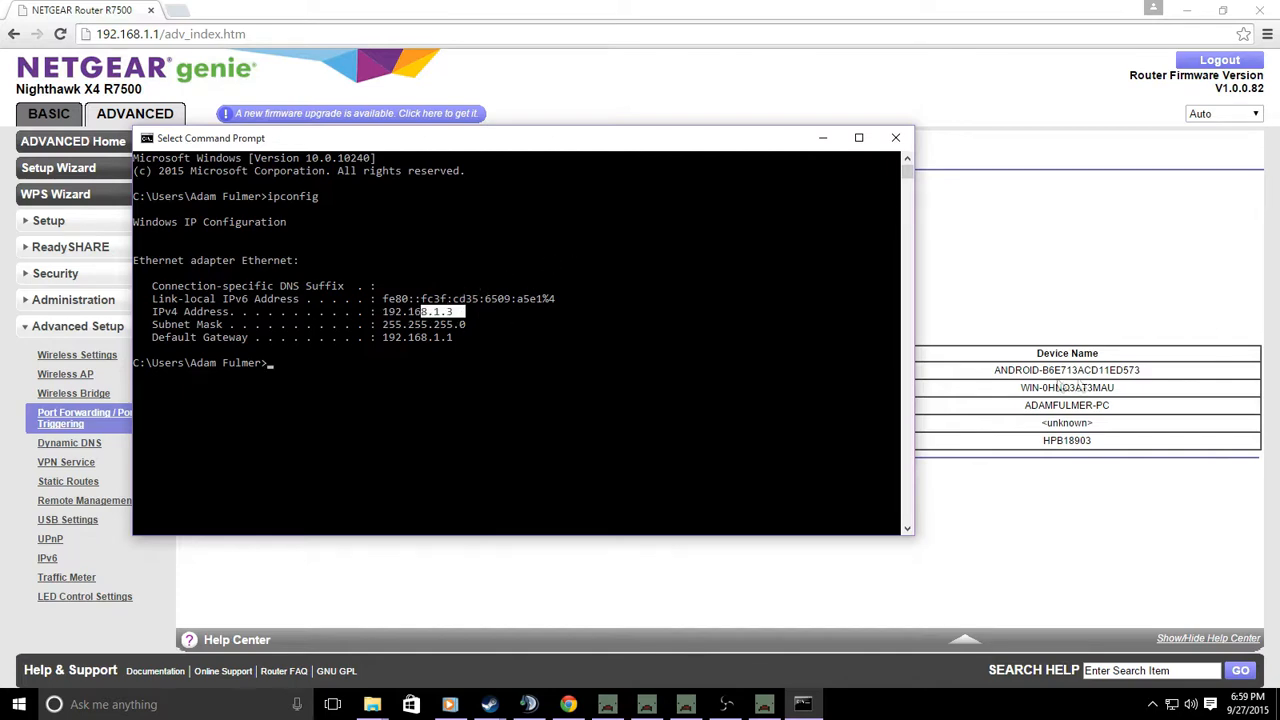
pyautogui.click(822, 137)
pyautogui.moveTo(795, 405); pyautogui.dragTo(833, 405)
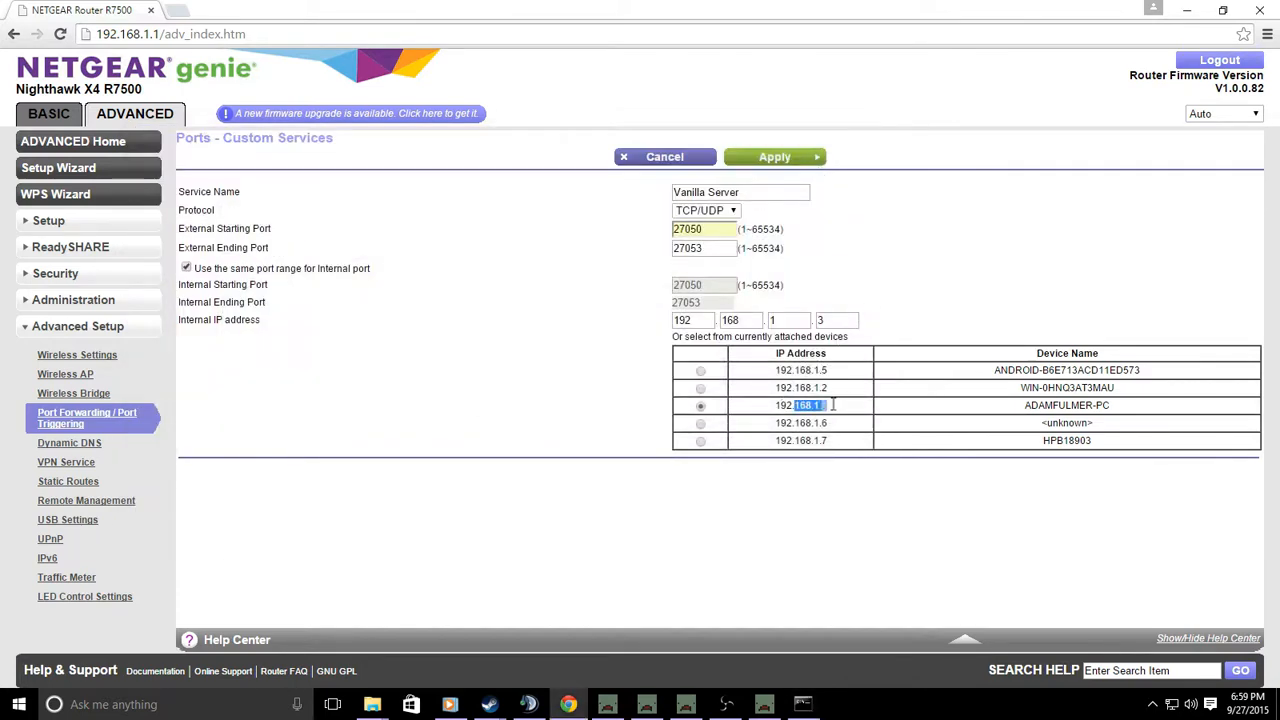
pyautogui.click(832, 320)
# Keep TCP/UDP as the Vanilla Server service's protocol and apply the new port forwarding entry.
pyautogui.click(705, 210)
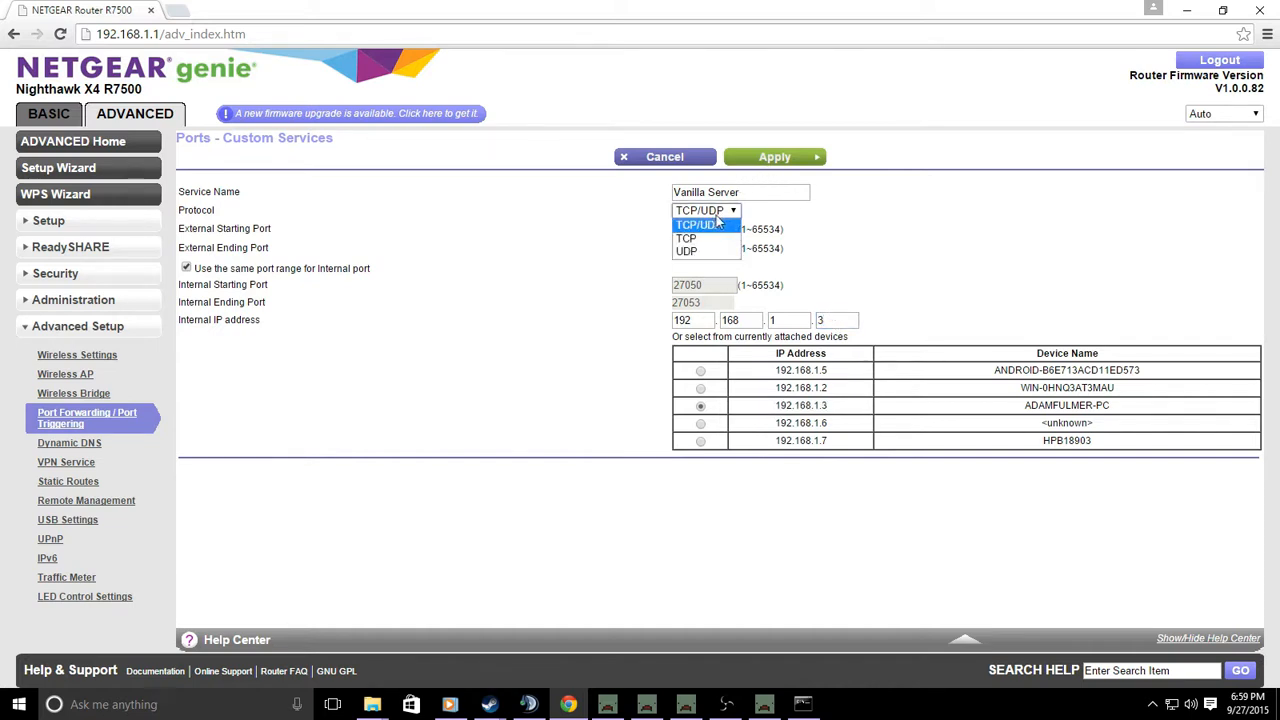
pyautogui.click(704, 219)
pyautogui.click(760, 163)
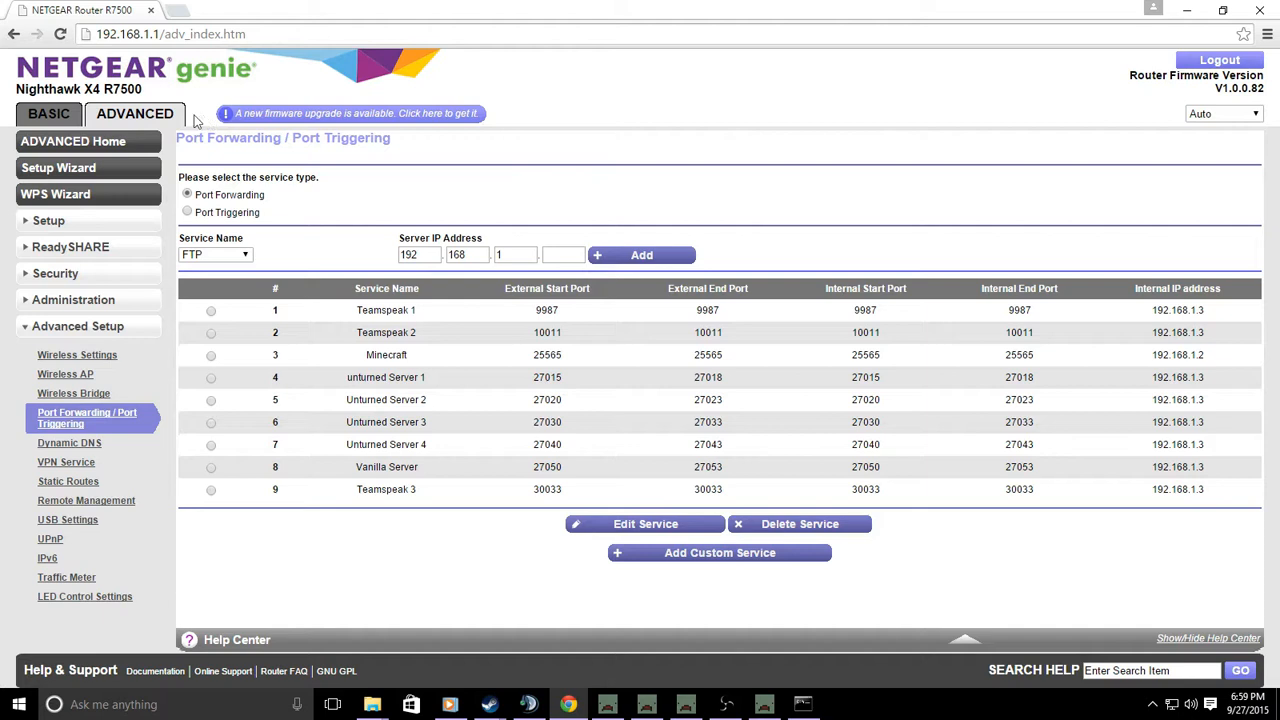
# Close the router page's browser window and the Command Prompt window.
pyautogui.click(1258, 8)
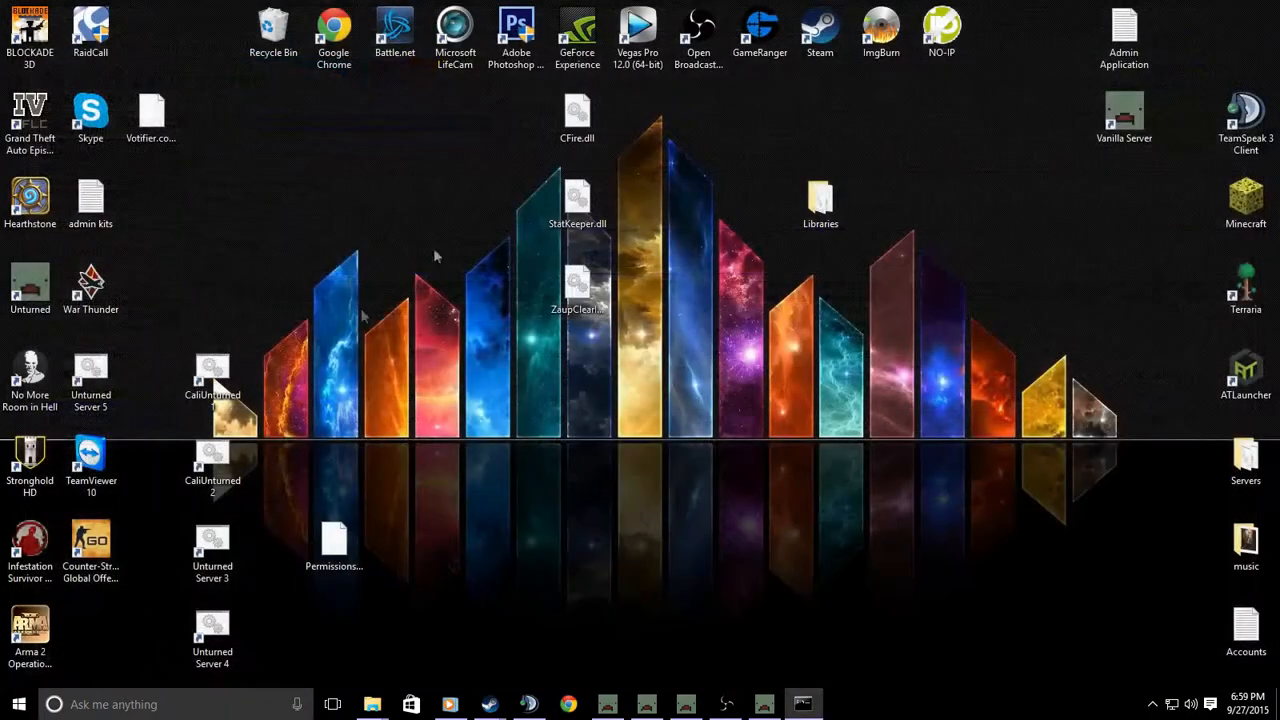
pyautogui.click(803, 704)
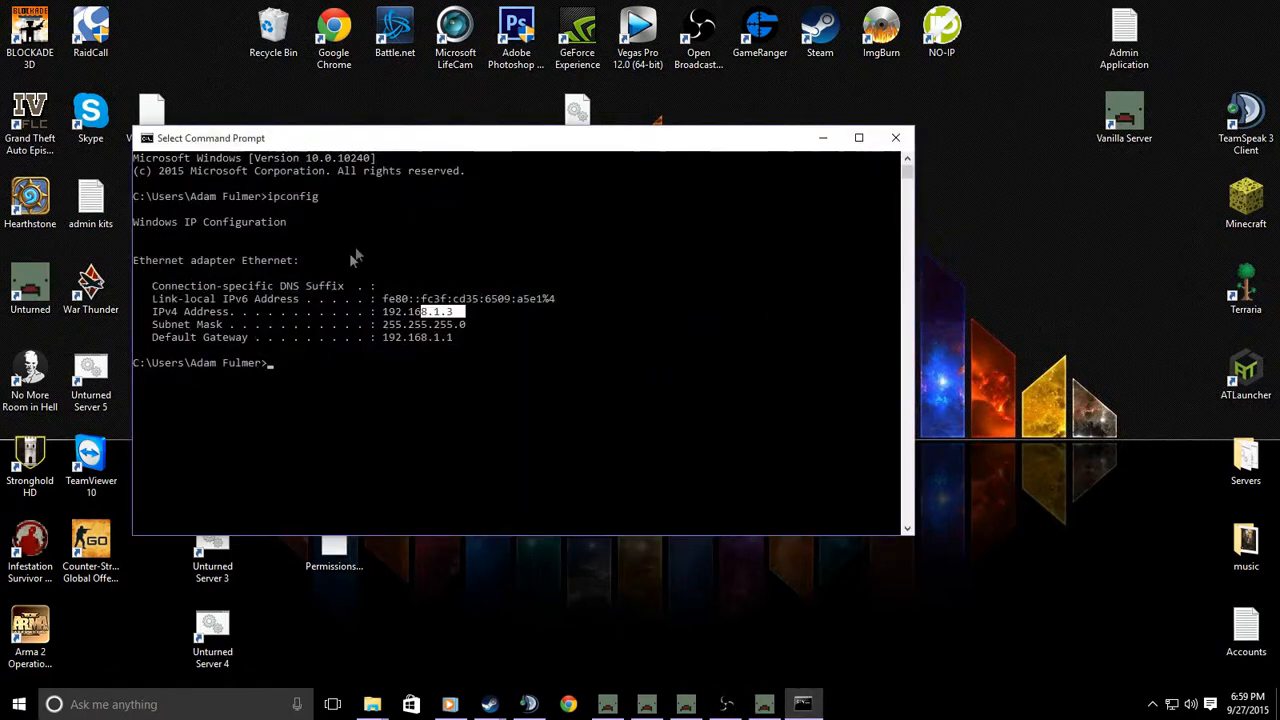
pyautogui.click(897, 135)
# Search Windows for "firewall" and try to open Windows Firewall with Advanced Security.
pyautogui.click(18, 704)
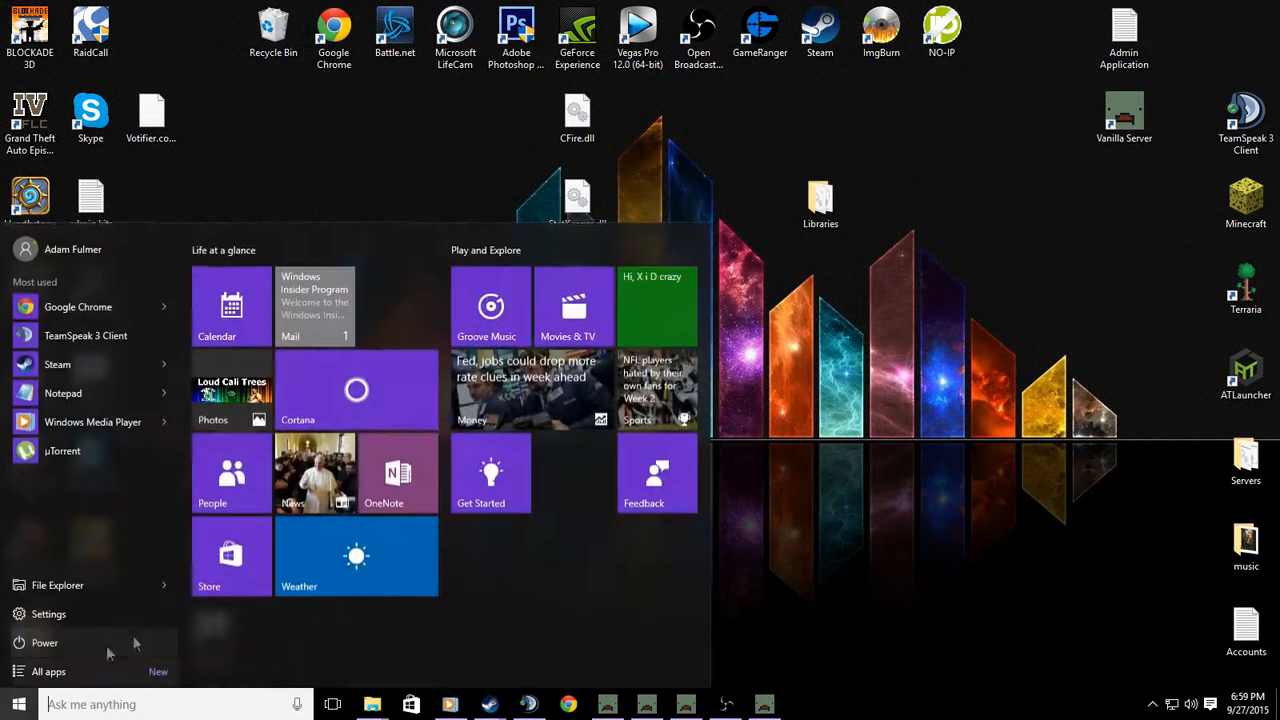
pyautogui.write('firewall')
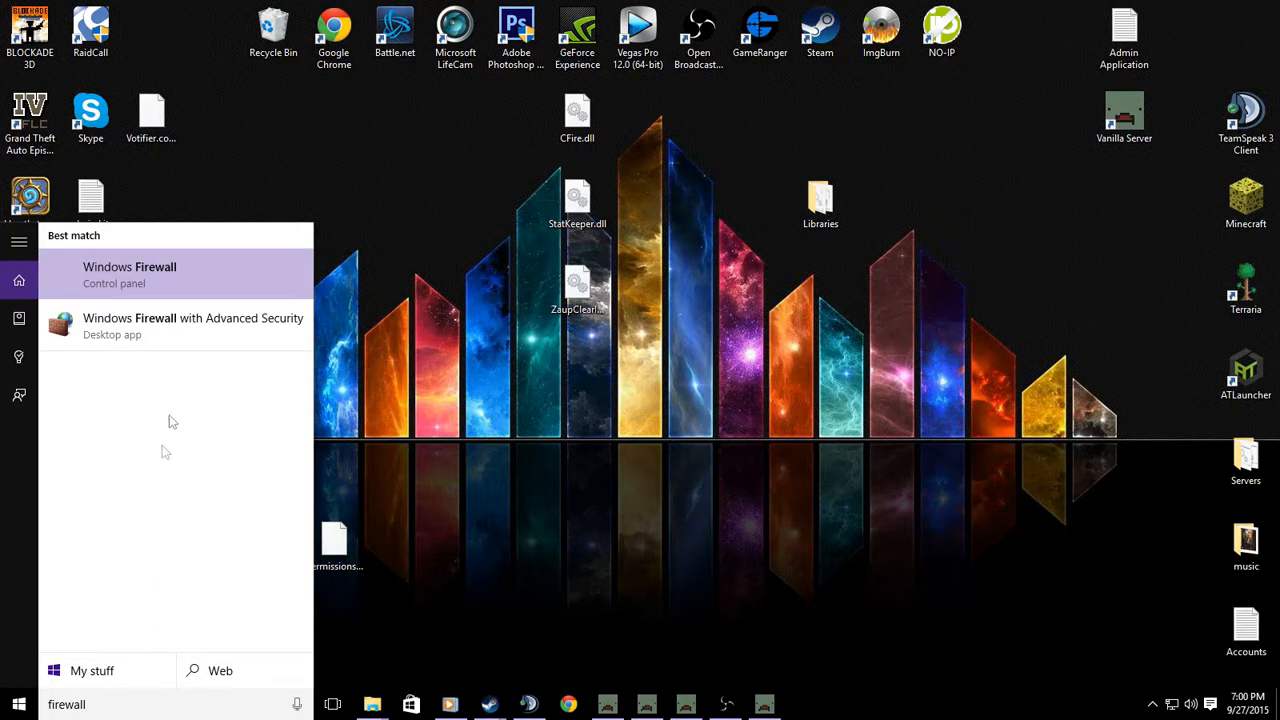
pyautogui.click(213, 306)
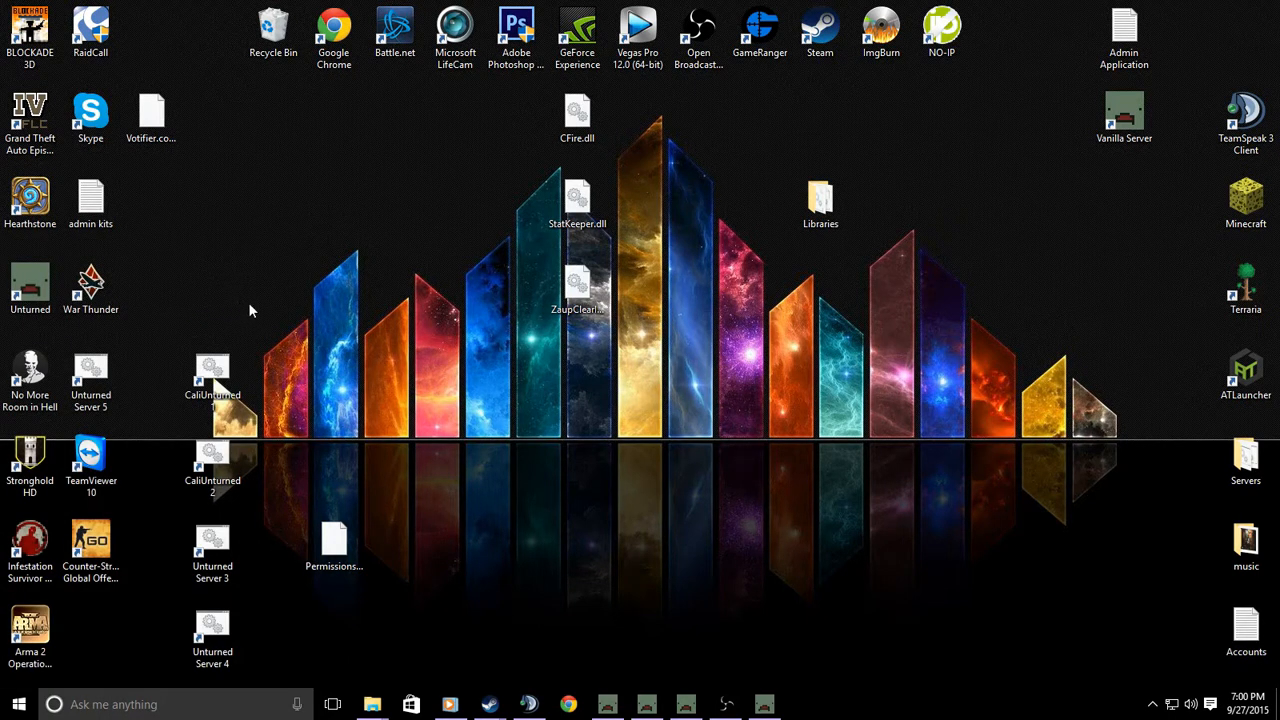
# Find and open Windows Firewall through the Windows search and bring up its advanced settings.
pyautogui.click(18, 704)
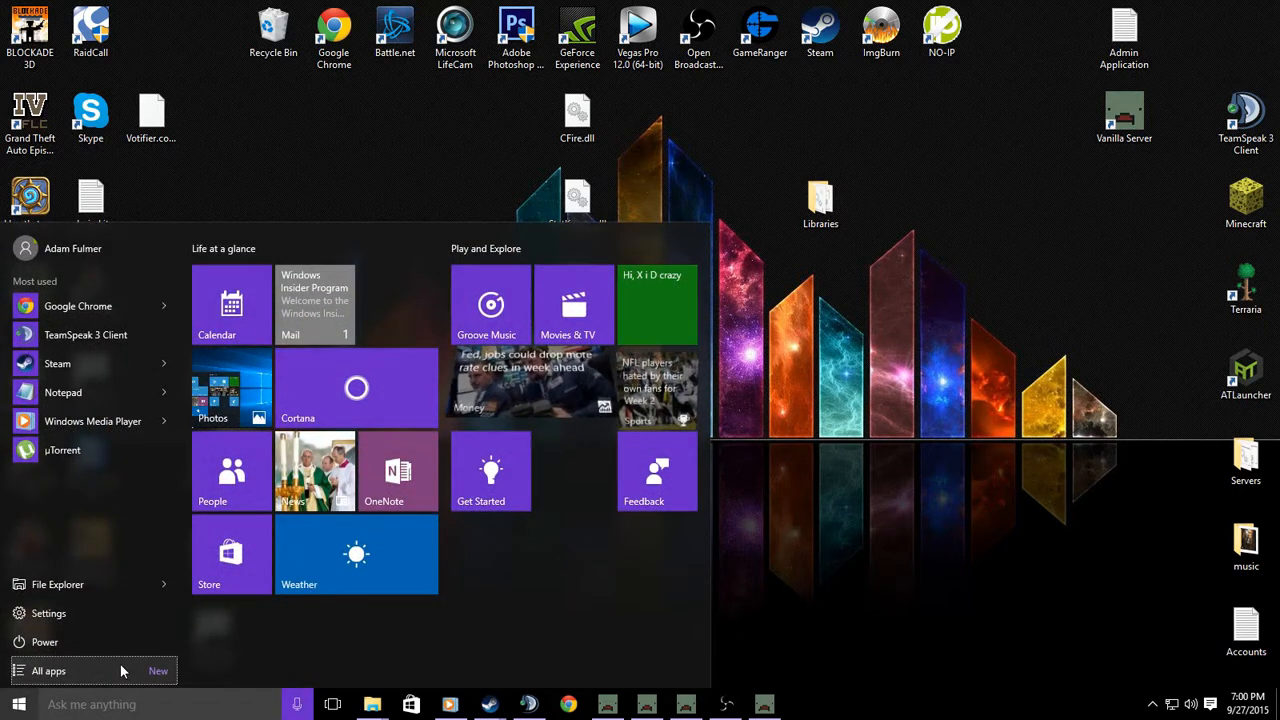
pyautogui.click(88, 704)
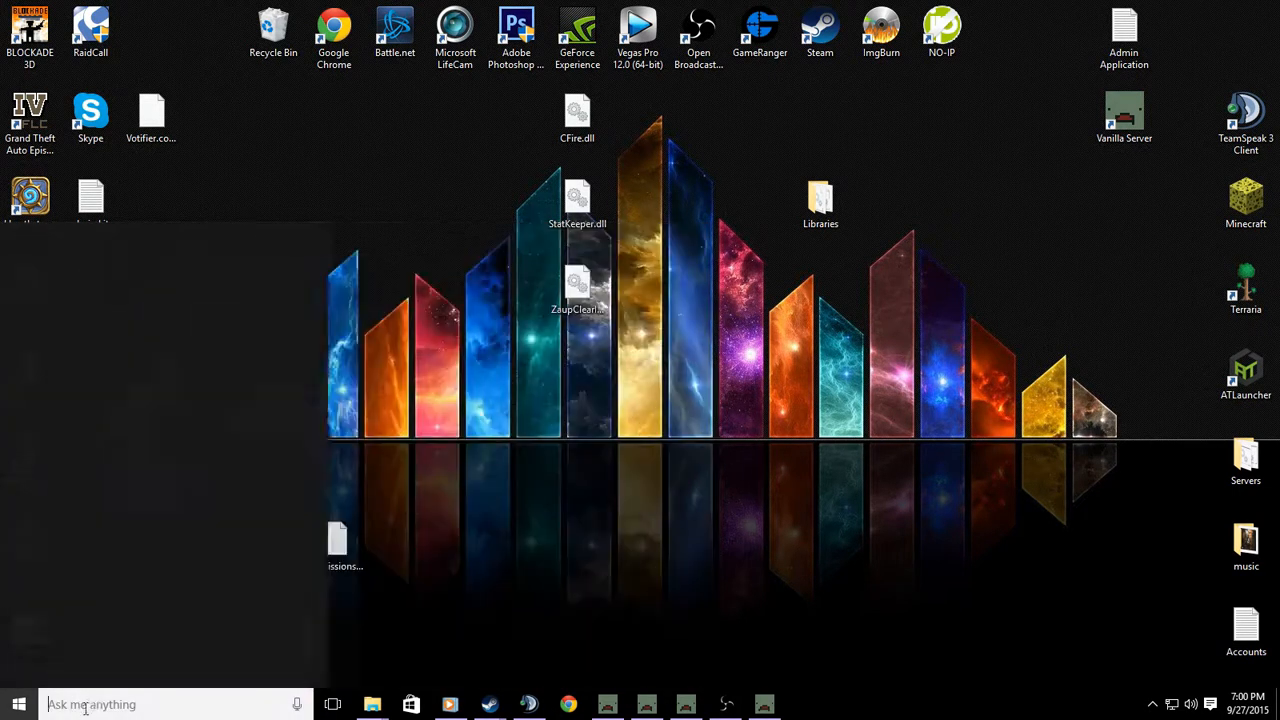
pyautogui.write('fireall')
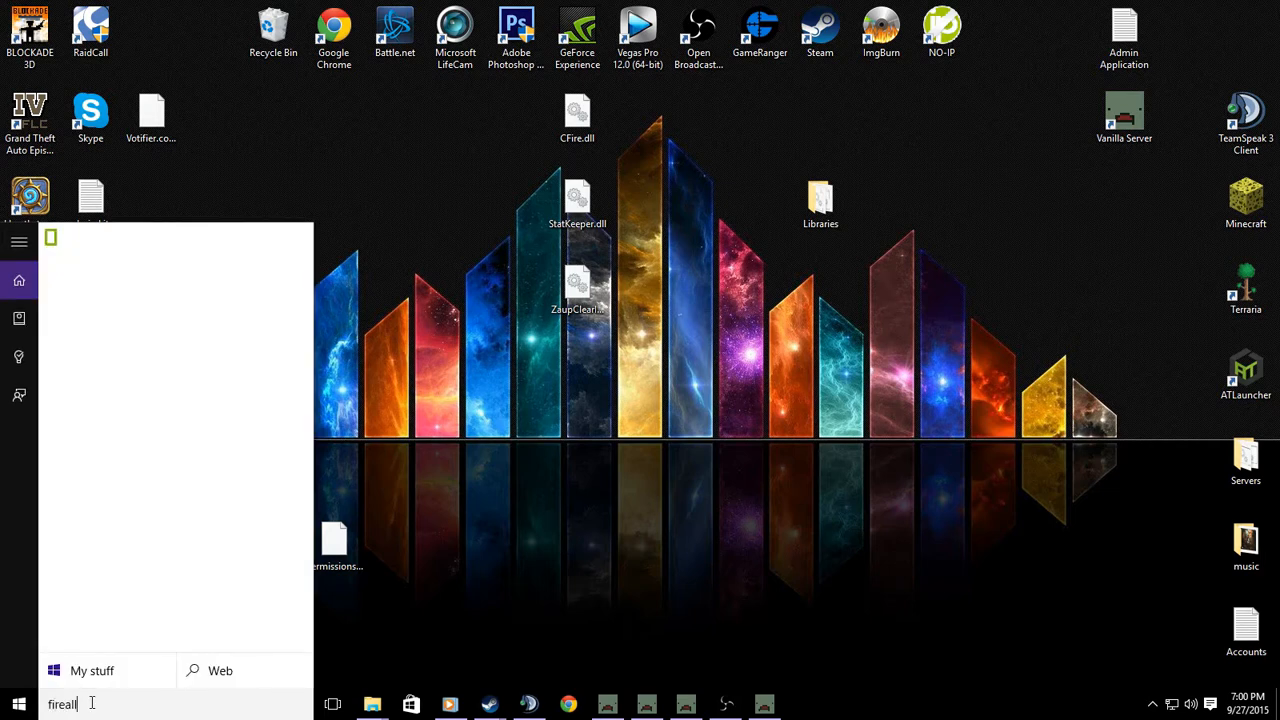
pyautogui.press('Return')
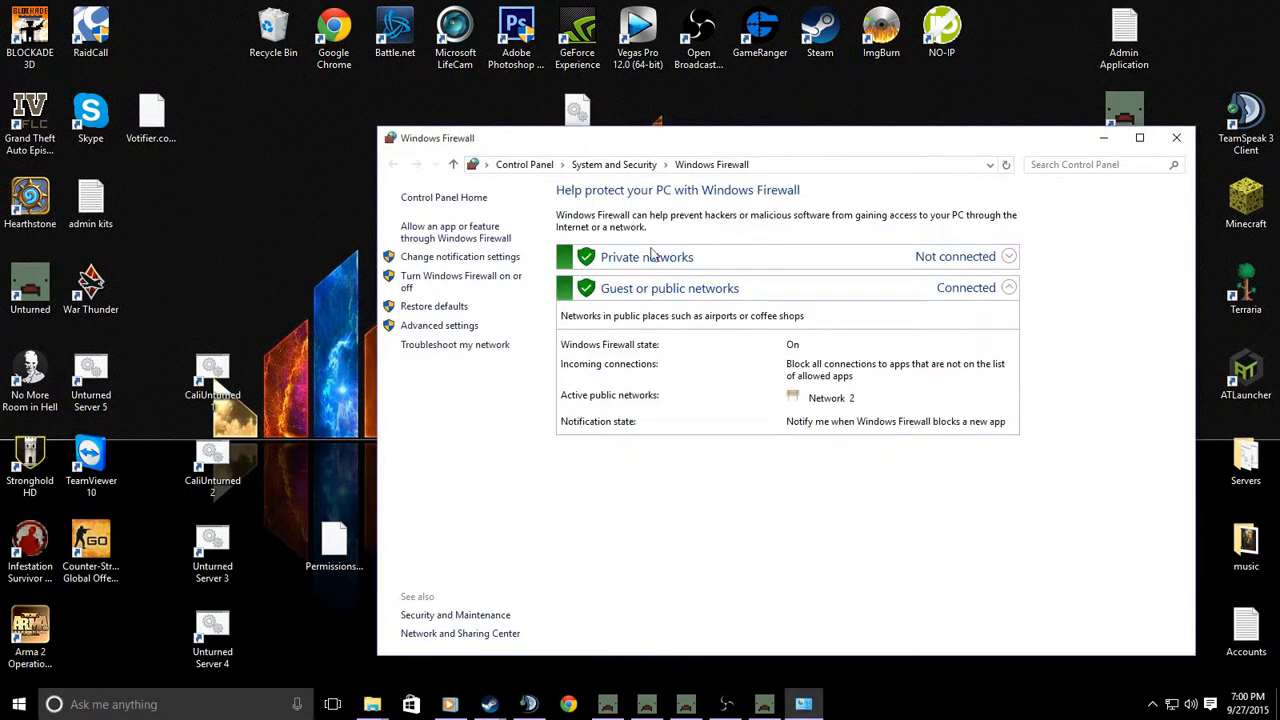
pyautogui.click(438, 325)
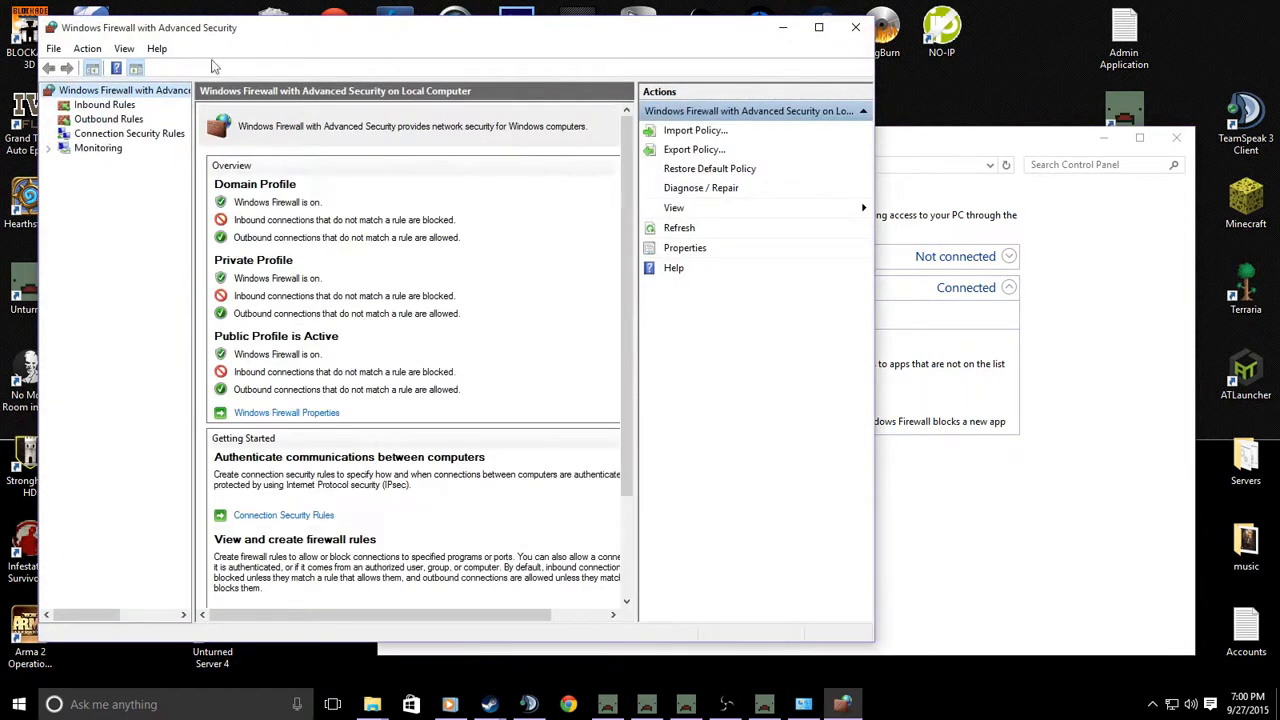
# Start a new inbound port rule for TCP on local ports 27050, 27051, 27052, 27053 and copy the port list.
pyautogui.click(100, 105)
pyautogui.click(684, 131)
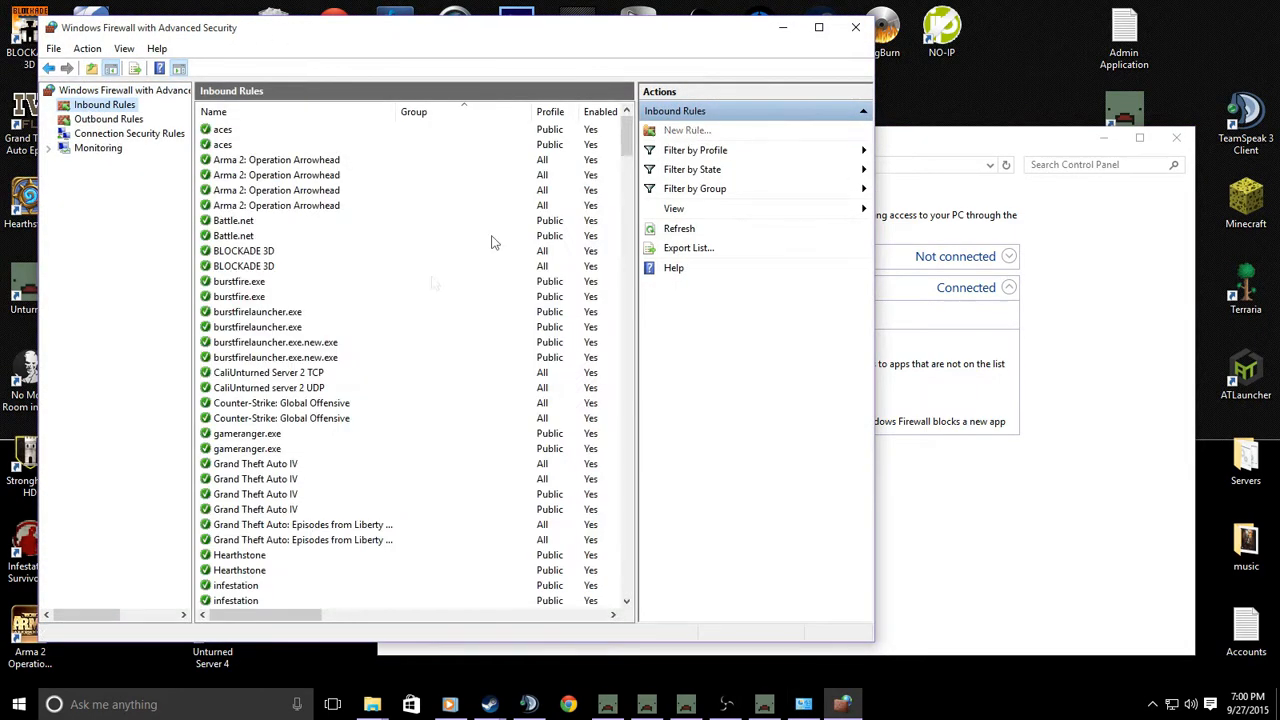
pyautogui.click(194, 199)
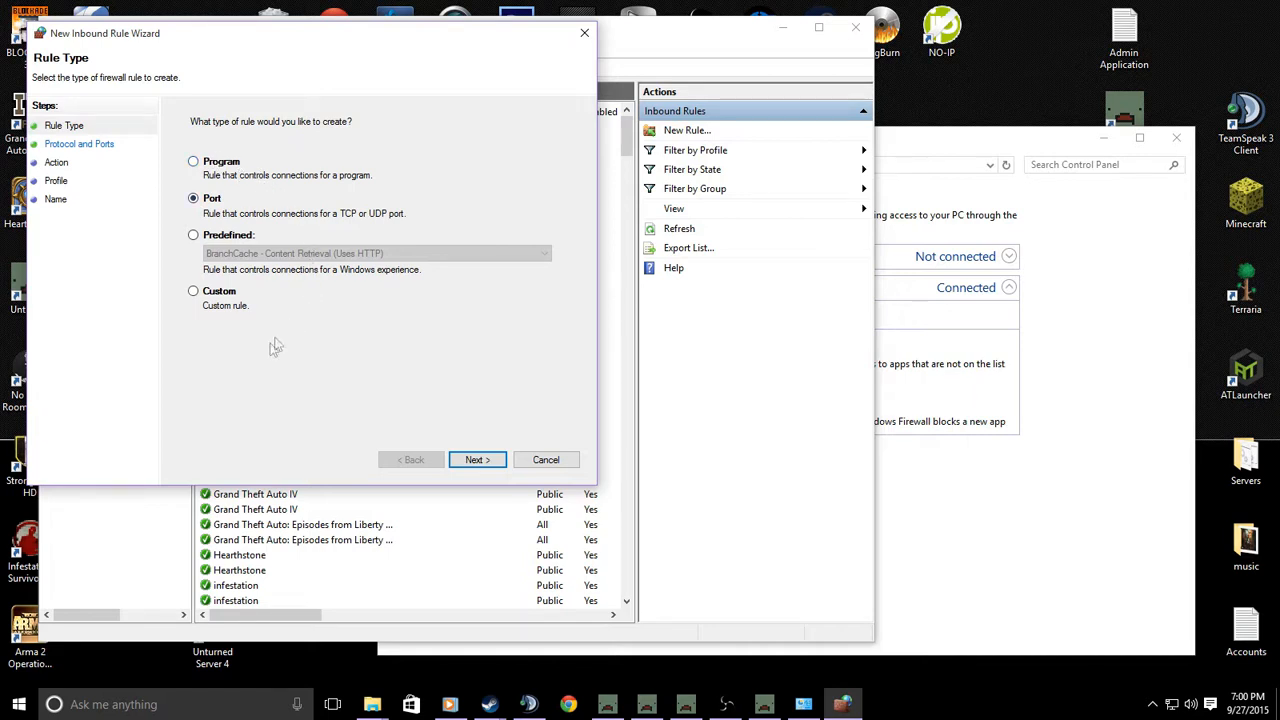
pyautogui.click(488, 462)
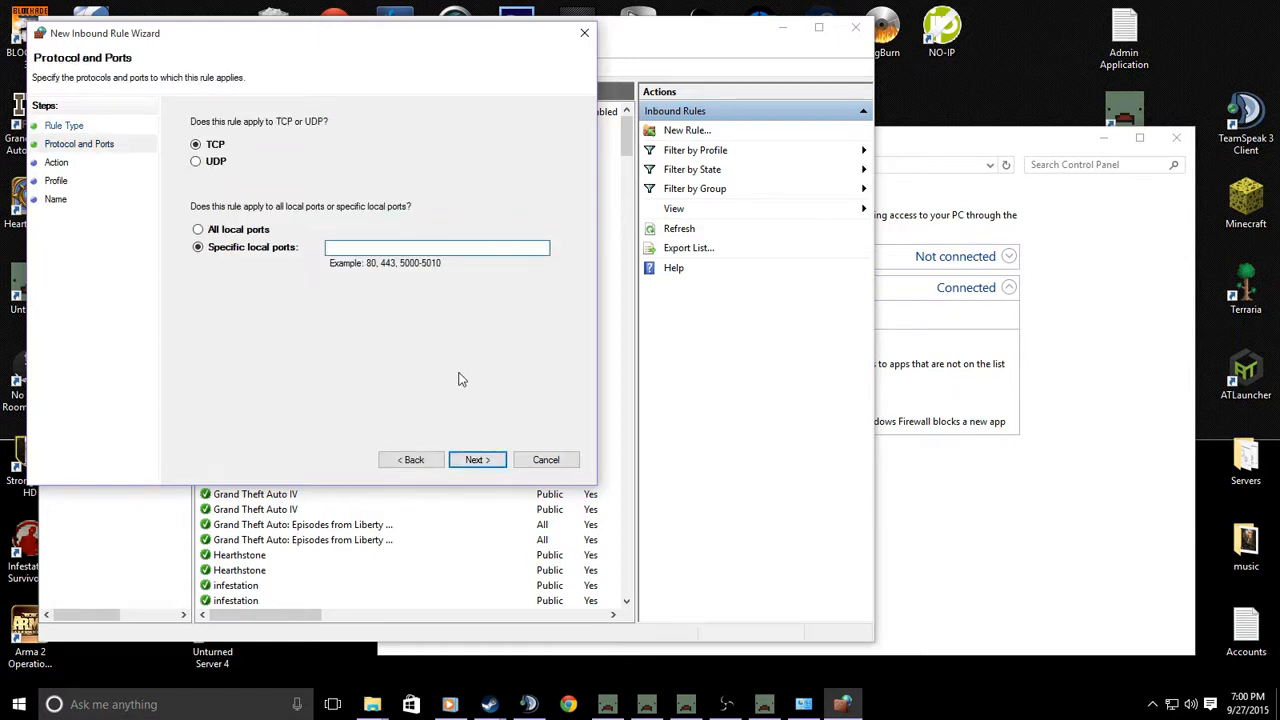
pyautogui.write('27050, 27051, 27052, 270')
pyautogui.moveTo(442, 247); pyautogui.dragTo(270, 245)
pyautogui.hotkey('ctrl', 'c')
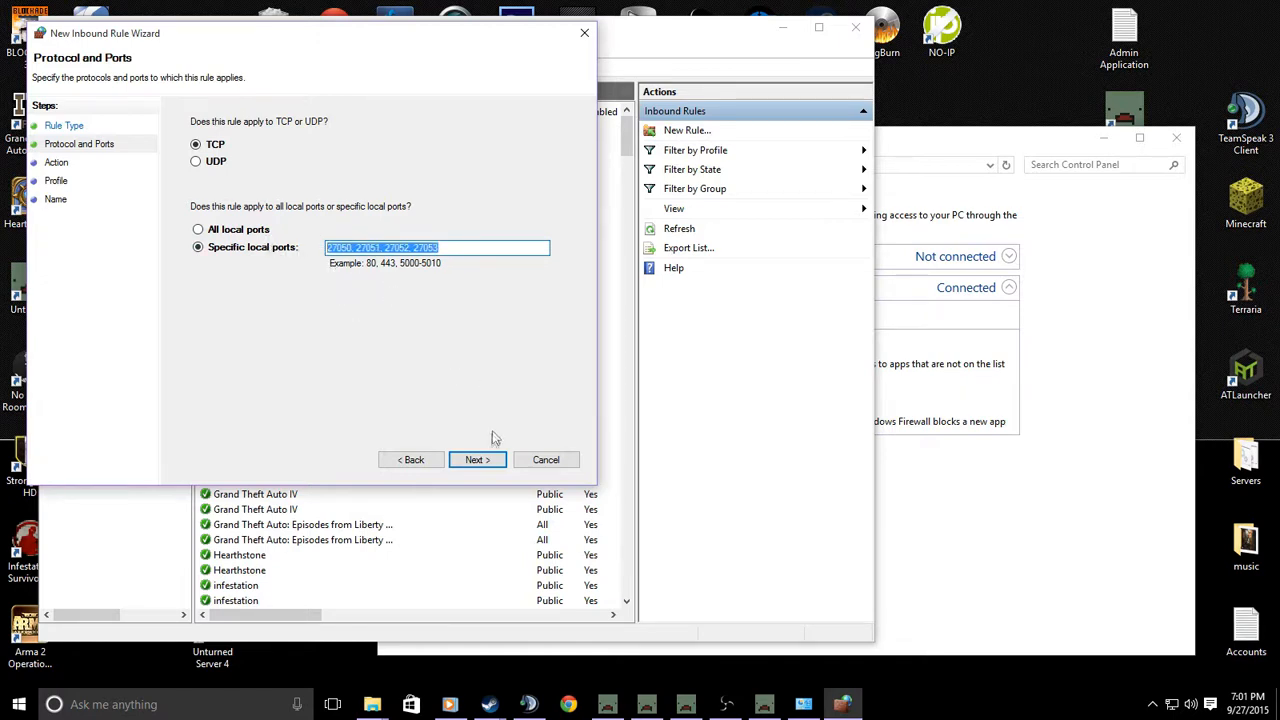
# Accept the default action and network profiles, and finish the rule with the name Vanilla Unturned TCP.
pyautogui.click(484, 461)
pyautogui.click(484, 461)
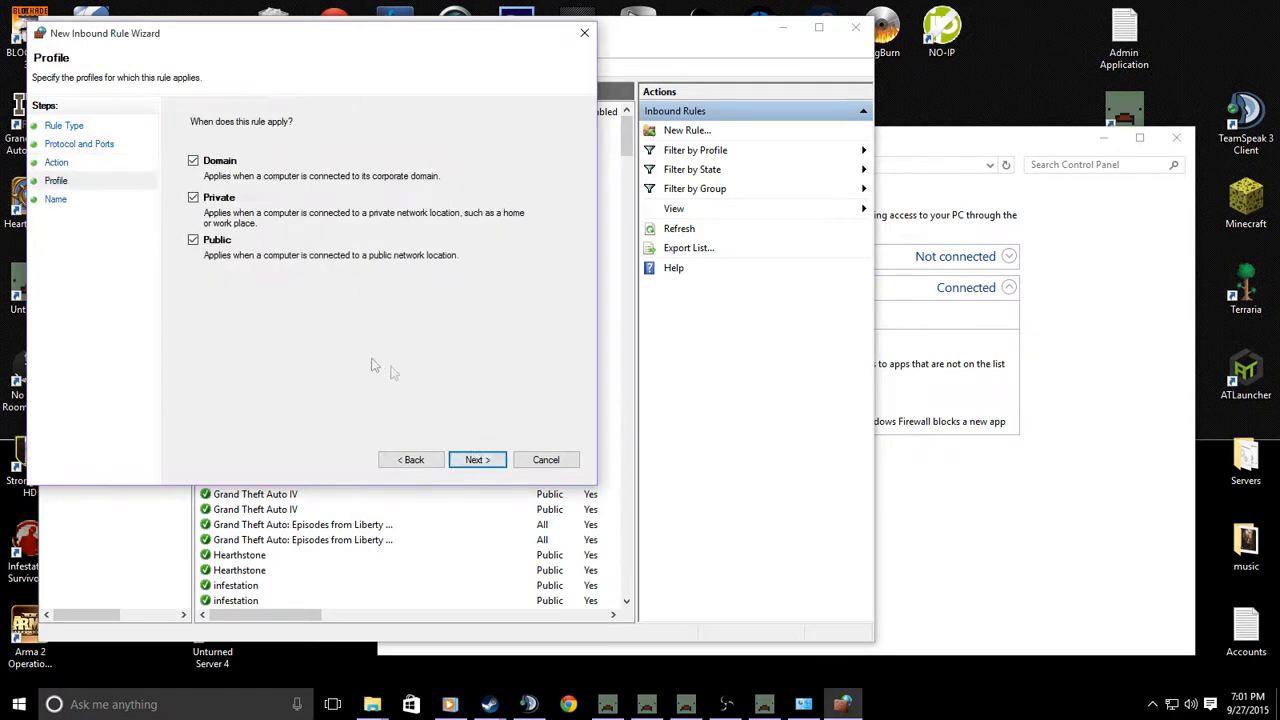
pyautogui.click(477, 459)
pyautogui.write('Vanilla Un')
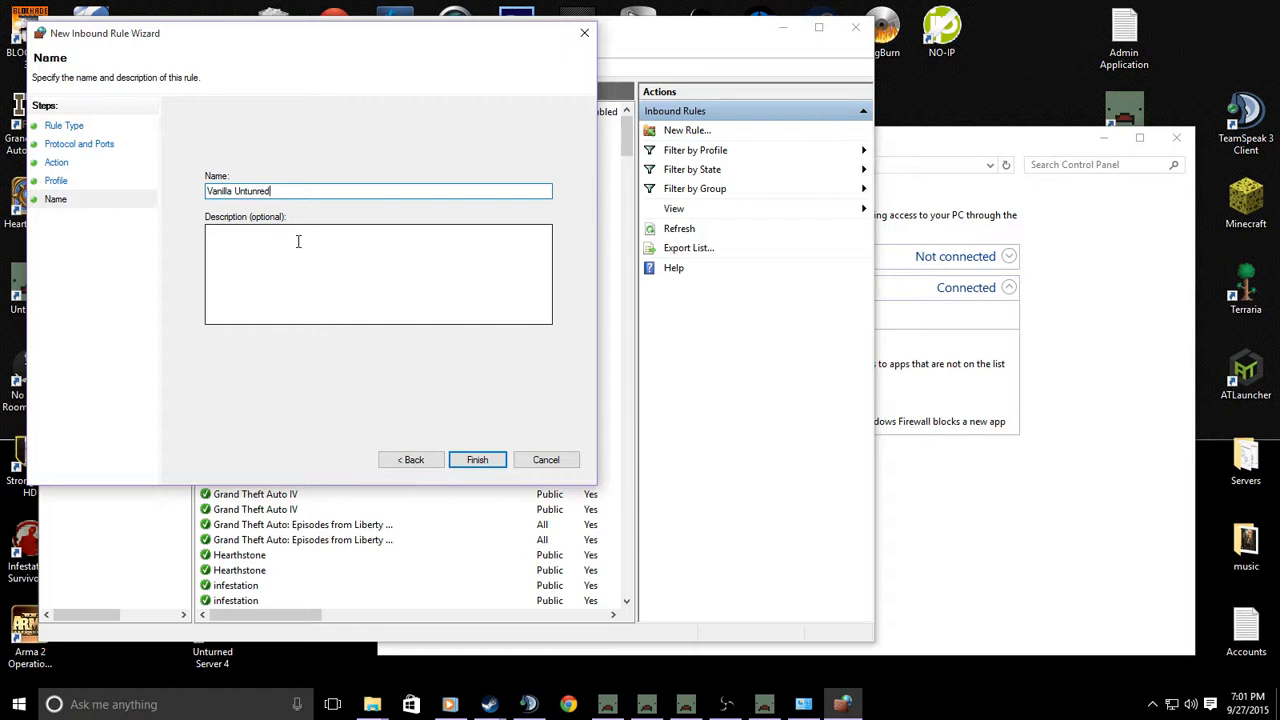
pyautogui.write('tun')
pyautogui.press('BackSpace')
pyautogui.click(479, 462)
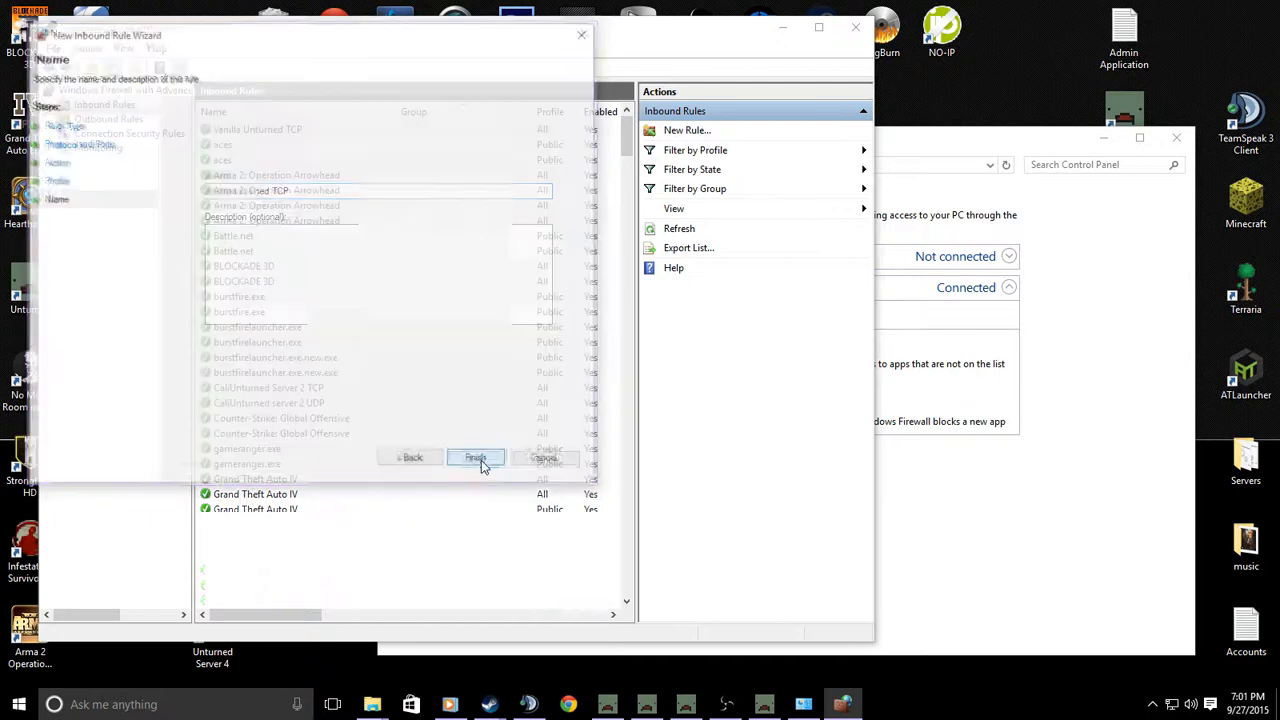
# Start a second inbound port rule for UDP on specific local ports 27050, 27051, 27052, 27053.
pyautogui.click(687, 130)
pyautogui.click(230, 219)
pyautogui.click(498, 480)
pyautogui.click(228, 182)
pyautogui.click(388, 268)
pyautogui.write('27015, 27016, 27017')
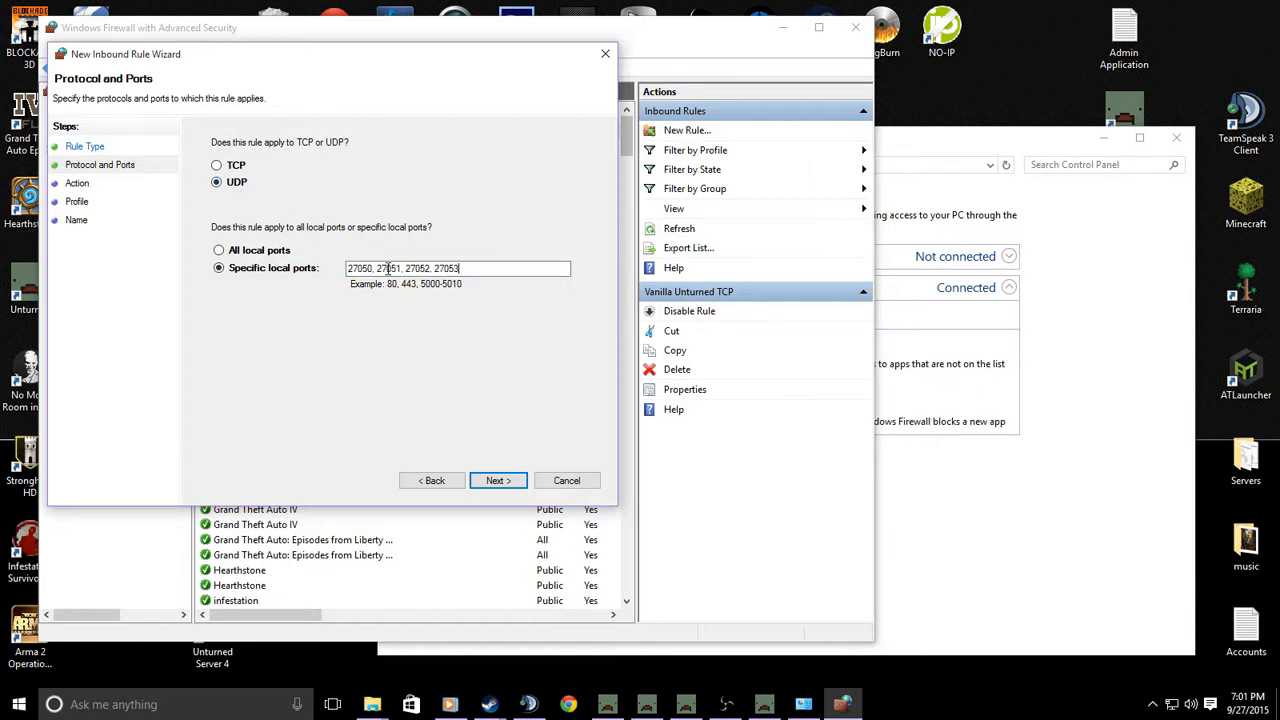
# Allow the connection on the default profiles and finish the rule with the name Vanilla Unturned UDP.
pyautogui.click(498, 480)
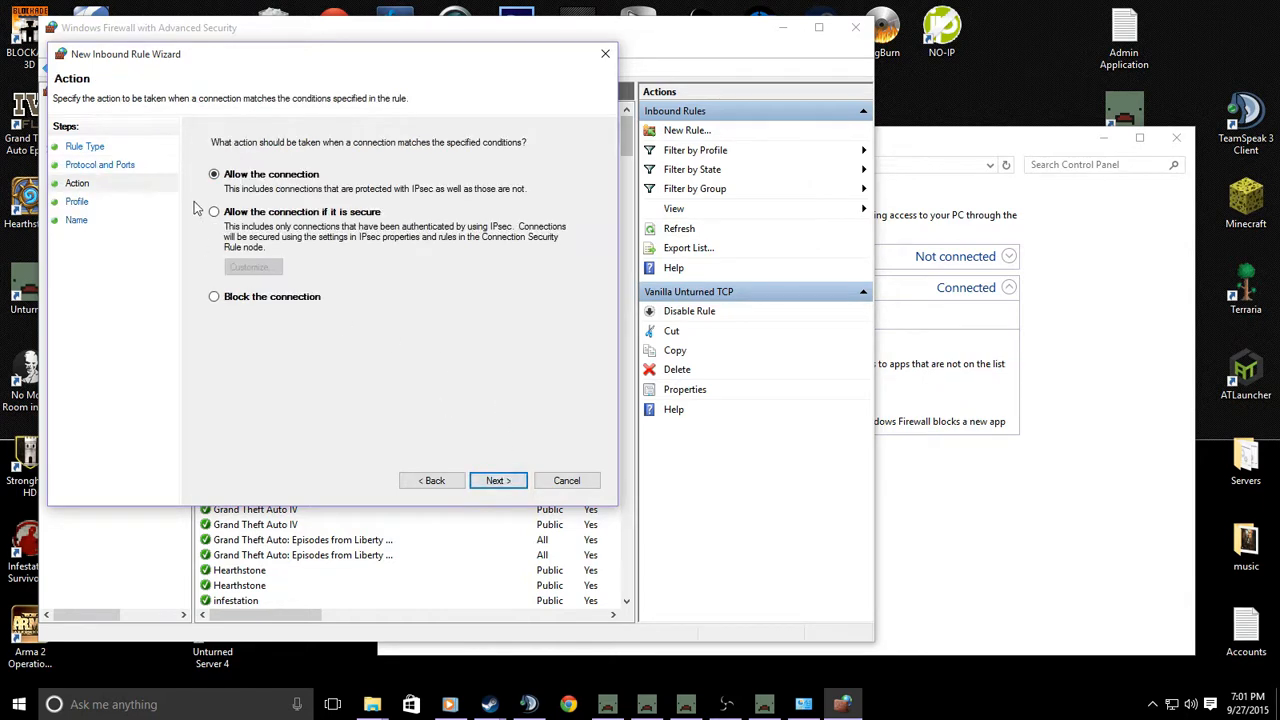
pyautogui.click(498, 481)
pyautogui.click(498, 481)
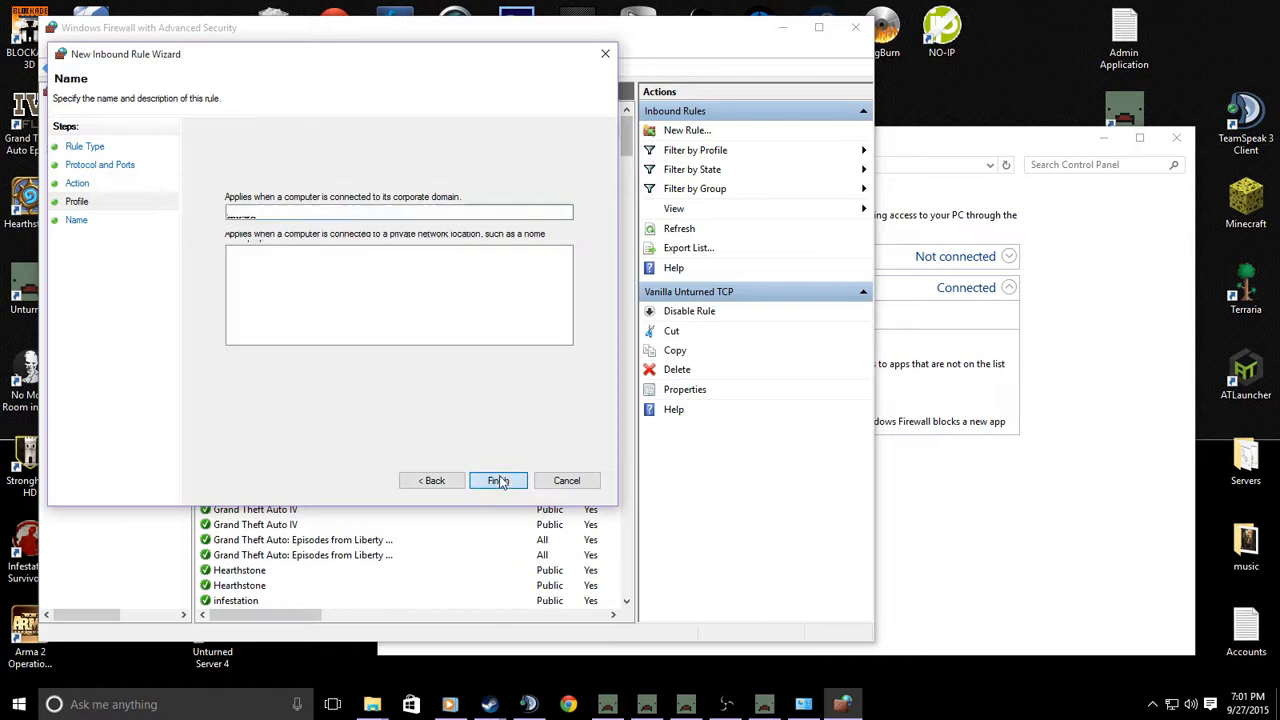
pyautogui.write('Van')
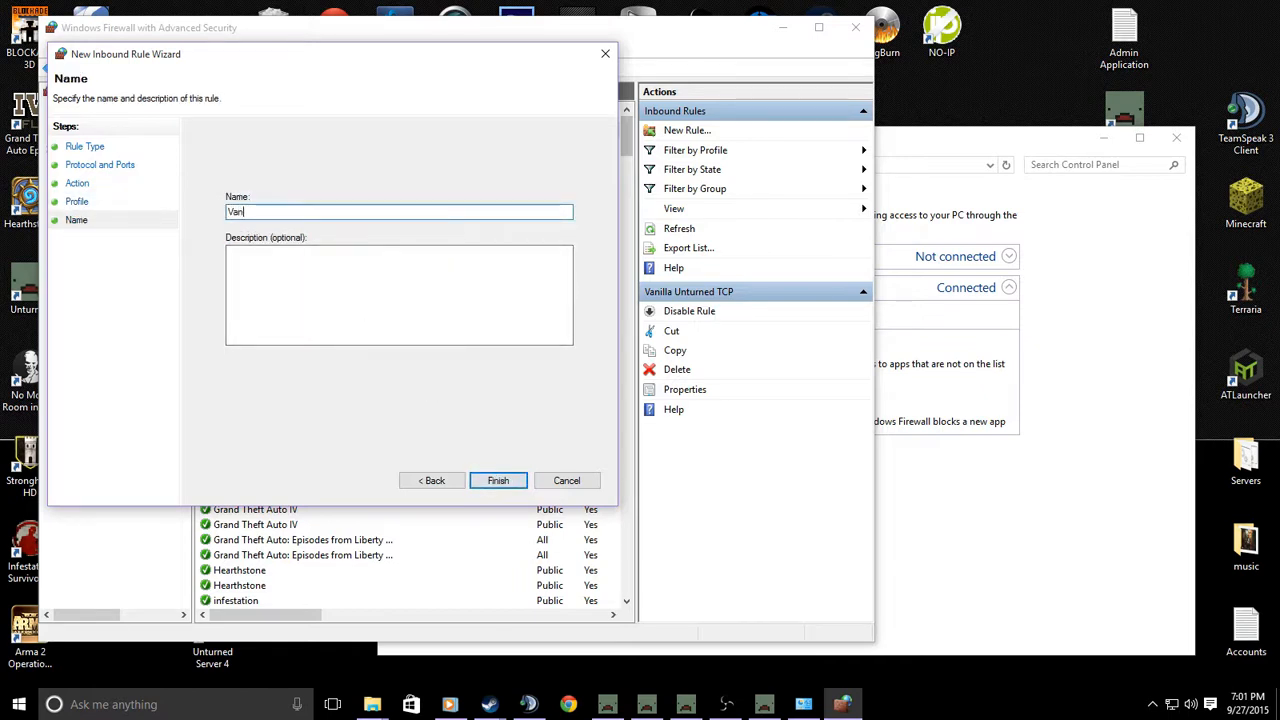
pyautogui.write('illa Unturned US')
pyautogui.press('BackSpace')
pyautogui.write('DP')
pyautogui.click(497, 480)
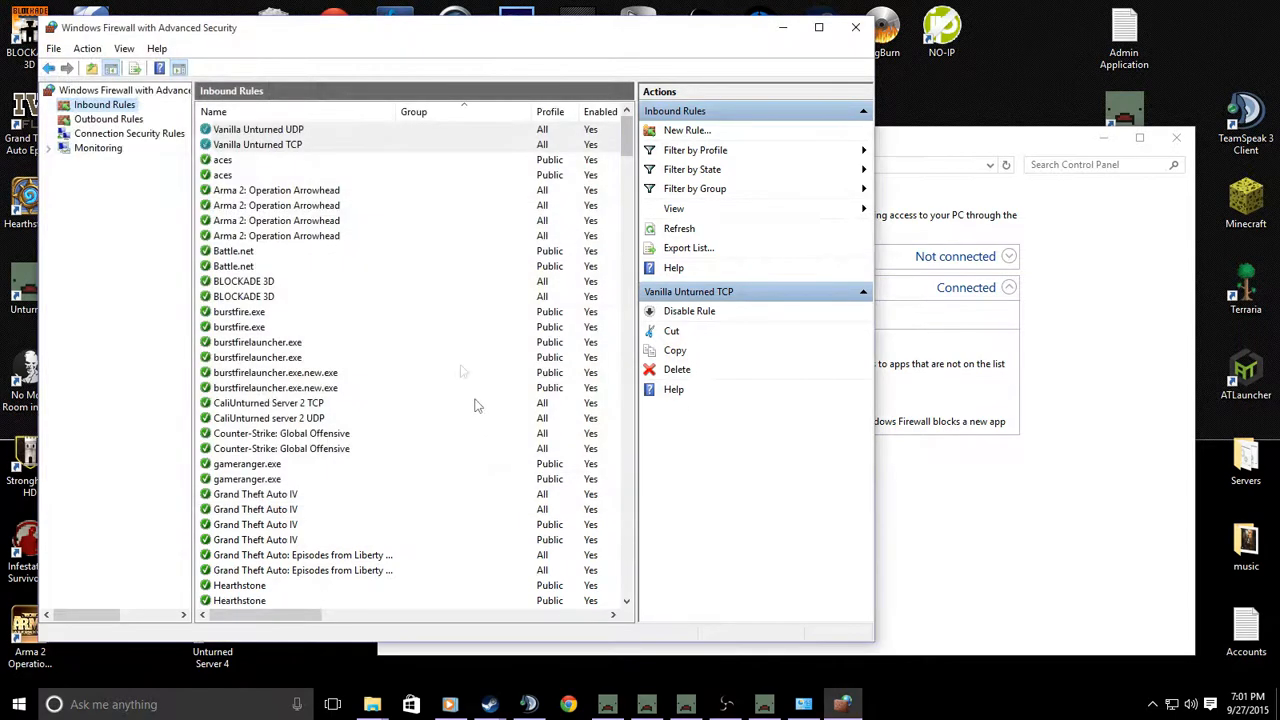
# Restrict the Vanilla Unturned UDP rule's remote port to specific ports 27050, 27051, 27052, 27053 and save its properties.
pyautogui.rightClick(361, 130)
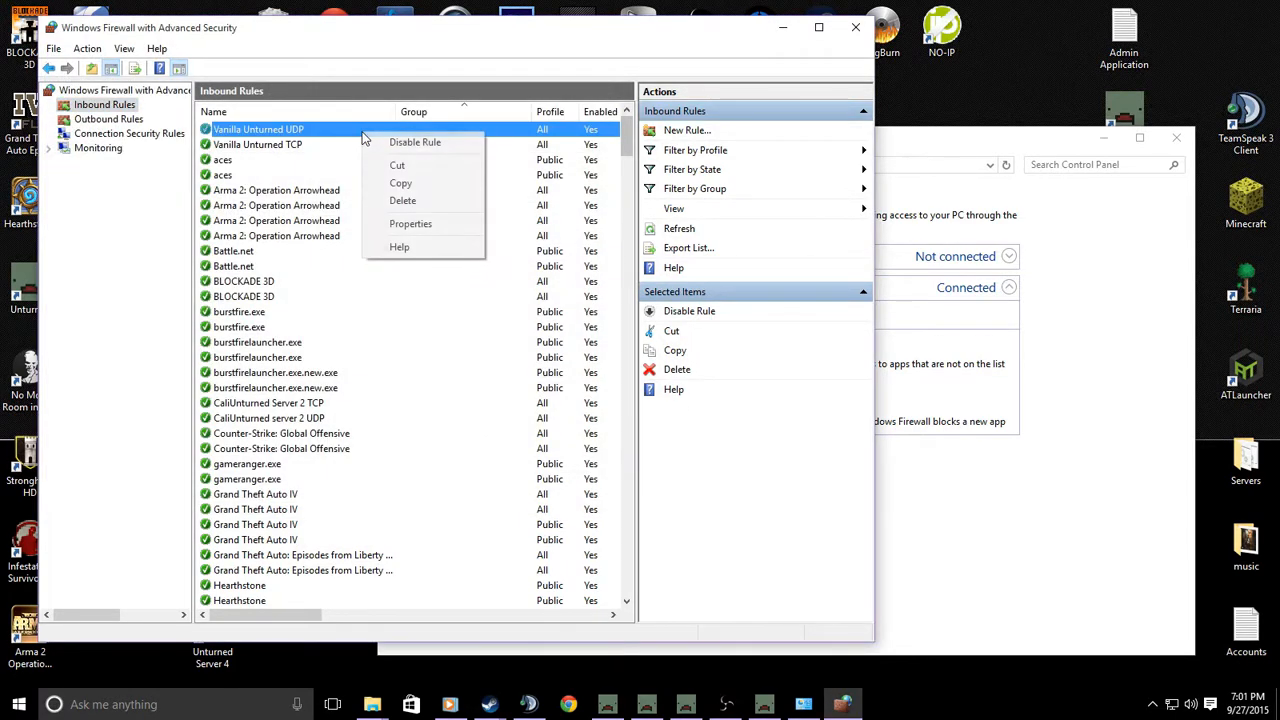
pyautogui.click(424, 224)
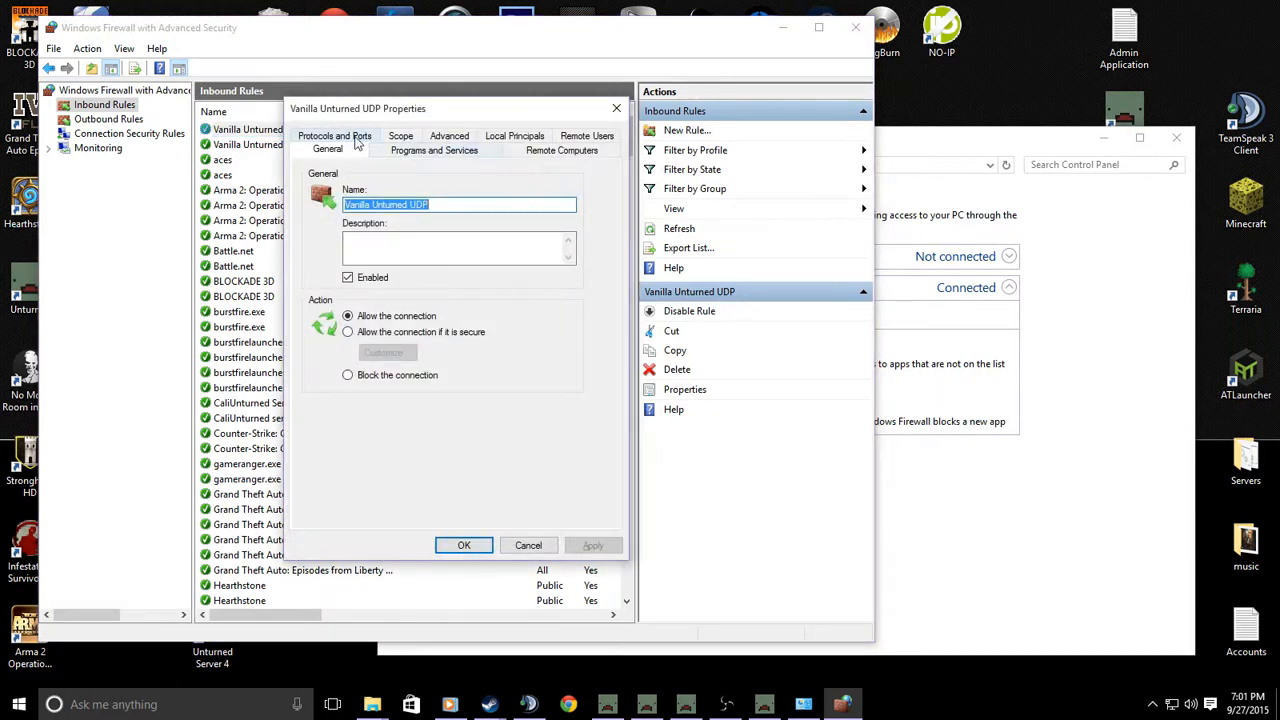
pyautogui.click(356, 143)
pyautogui.click(495, 300)
pyautogui.click(489, 316)
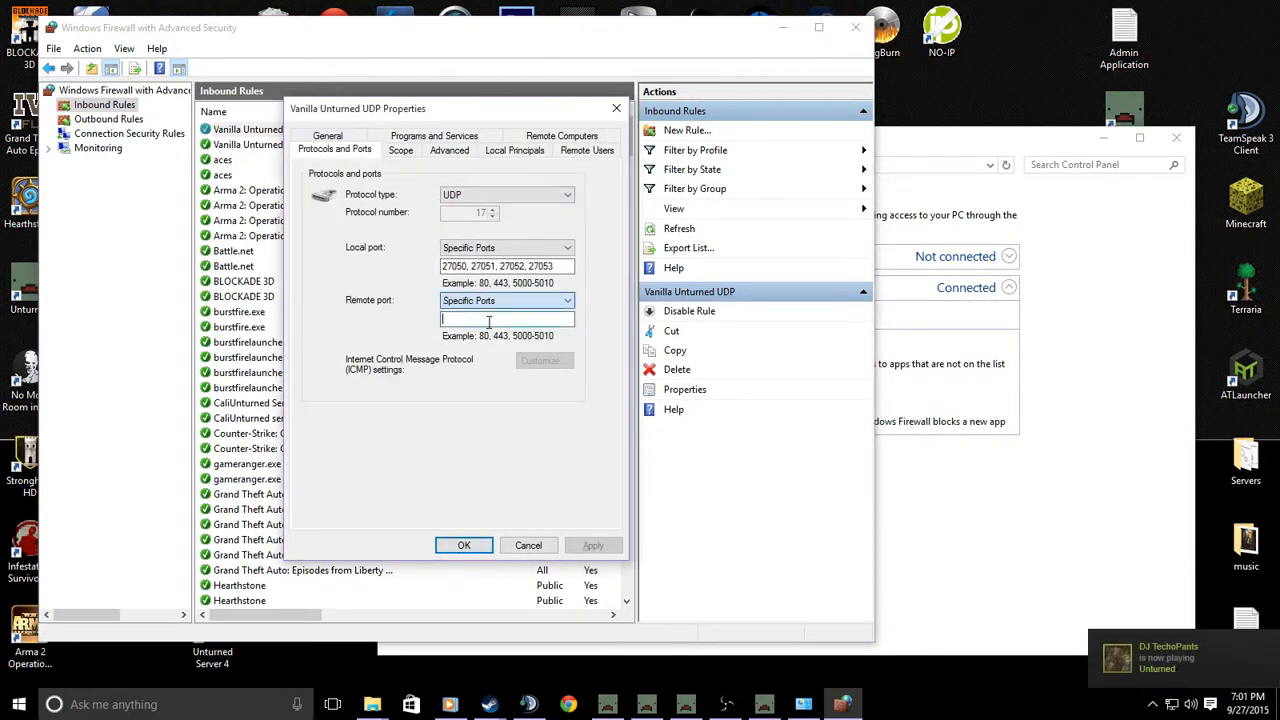
pyautogui.hotkey('ctrl', 'v')
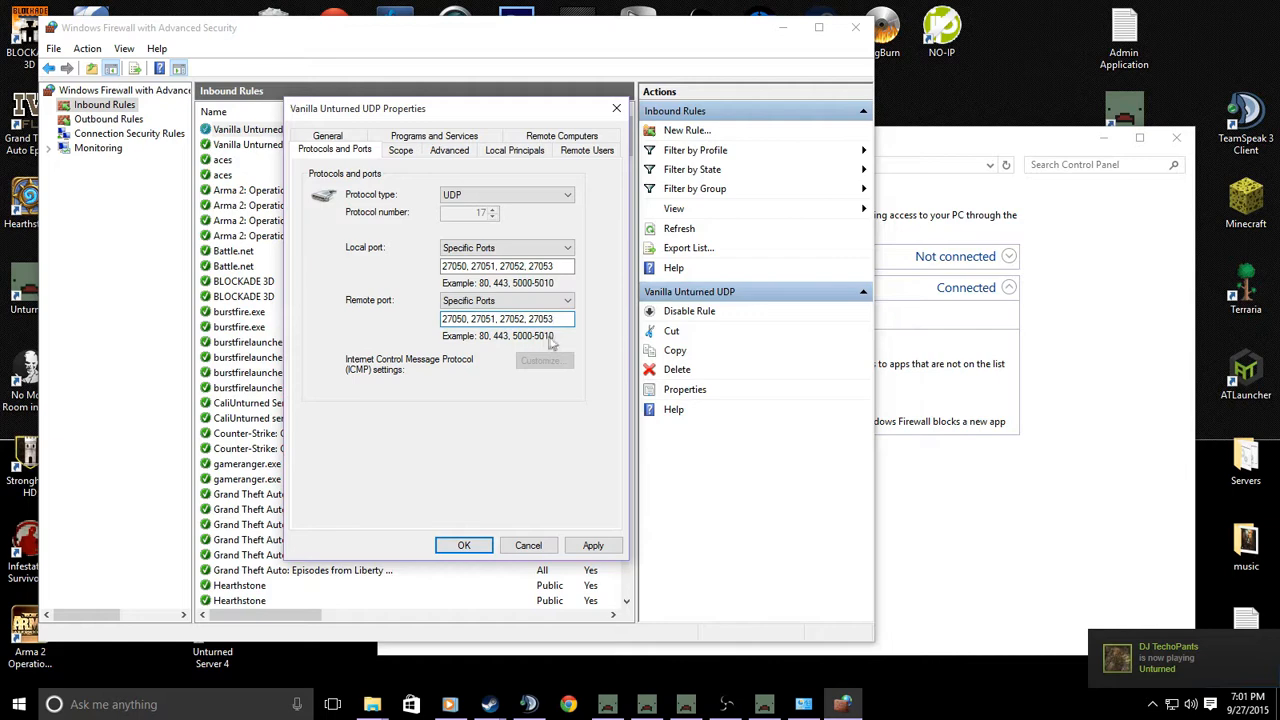
pyautogui.click(464, 545)
# Restrict the Vanilla Unturned TCP rule's remote port to the same specific ports as the UDP rule and save its properties.
pyautogui.rightClick(336, 156)
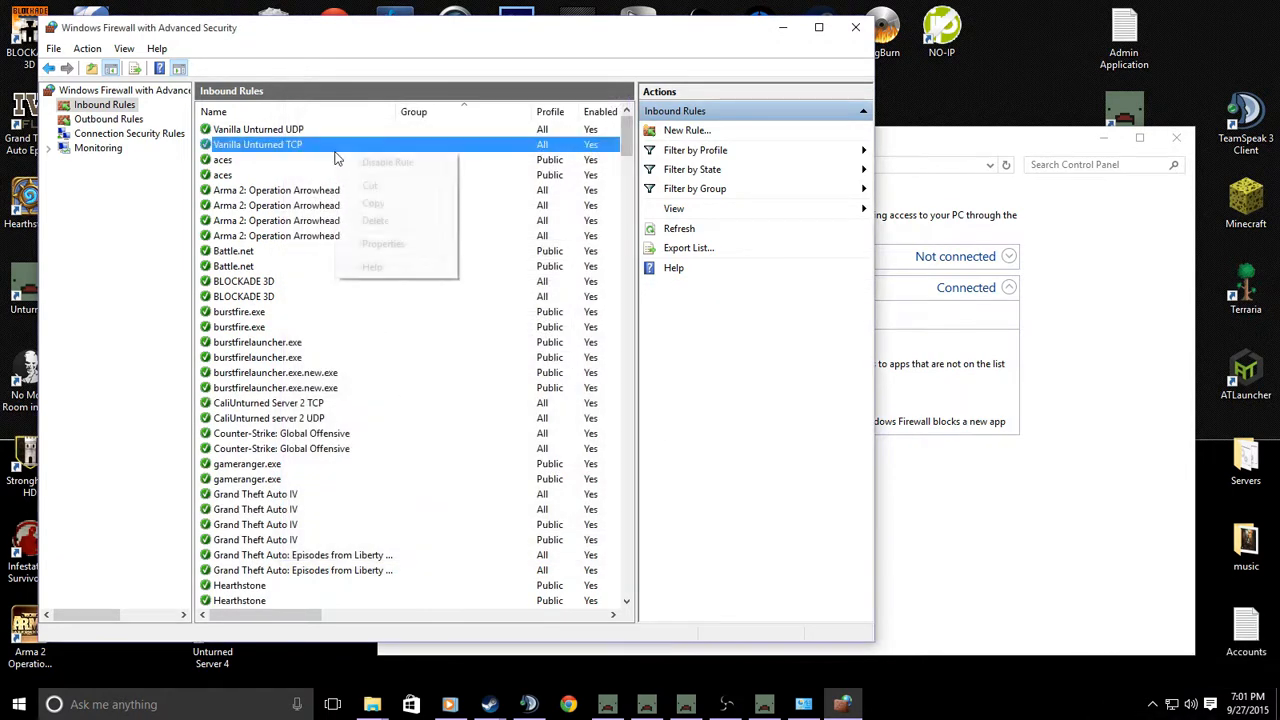
pyautogui.click(383, 243)
pyautogui.click(337, 137)
pyautogui.click(508, 300)
pyautogui.click(508, 324)
pyautogui.click(508, 320)
pyautogui.hotkey('ctrl', 'v')
pyautogui.click(592, 545)
pyautogui.press('Return')
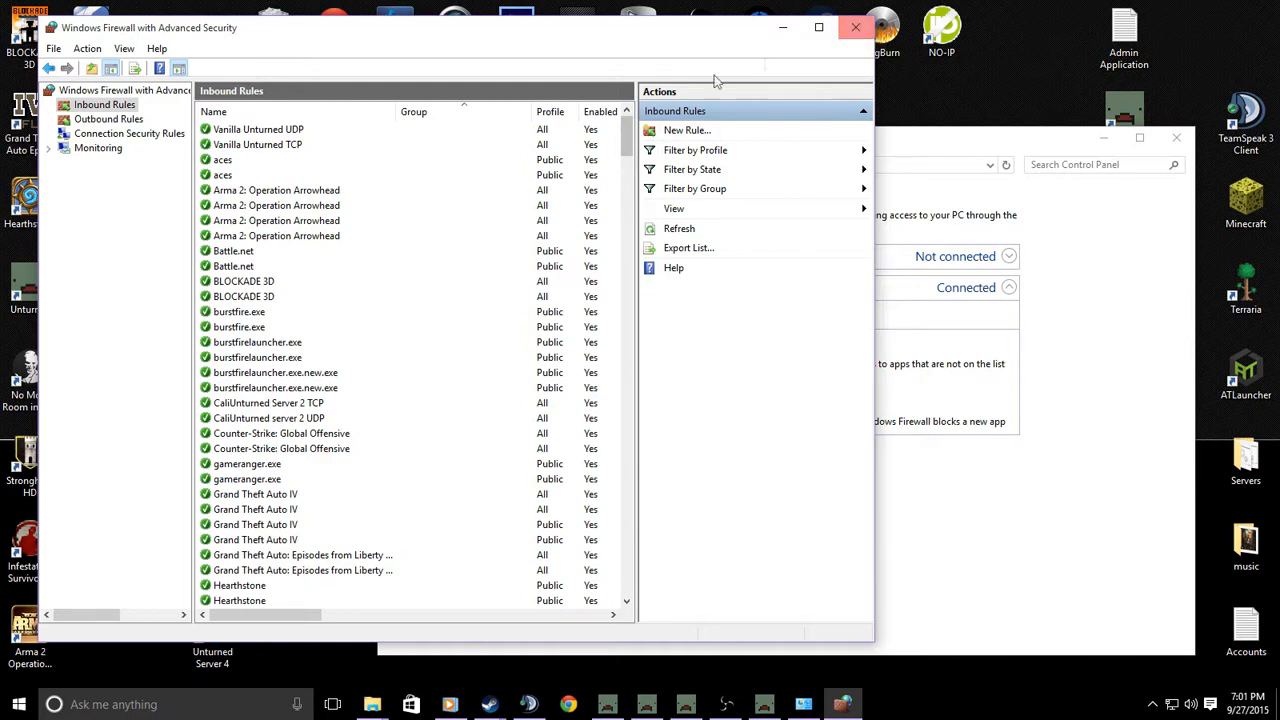
# Close both firewall windows and launch the server from the Vanilla Server desktop shortcut.
pyautogui.click(858, 29)
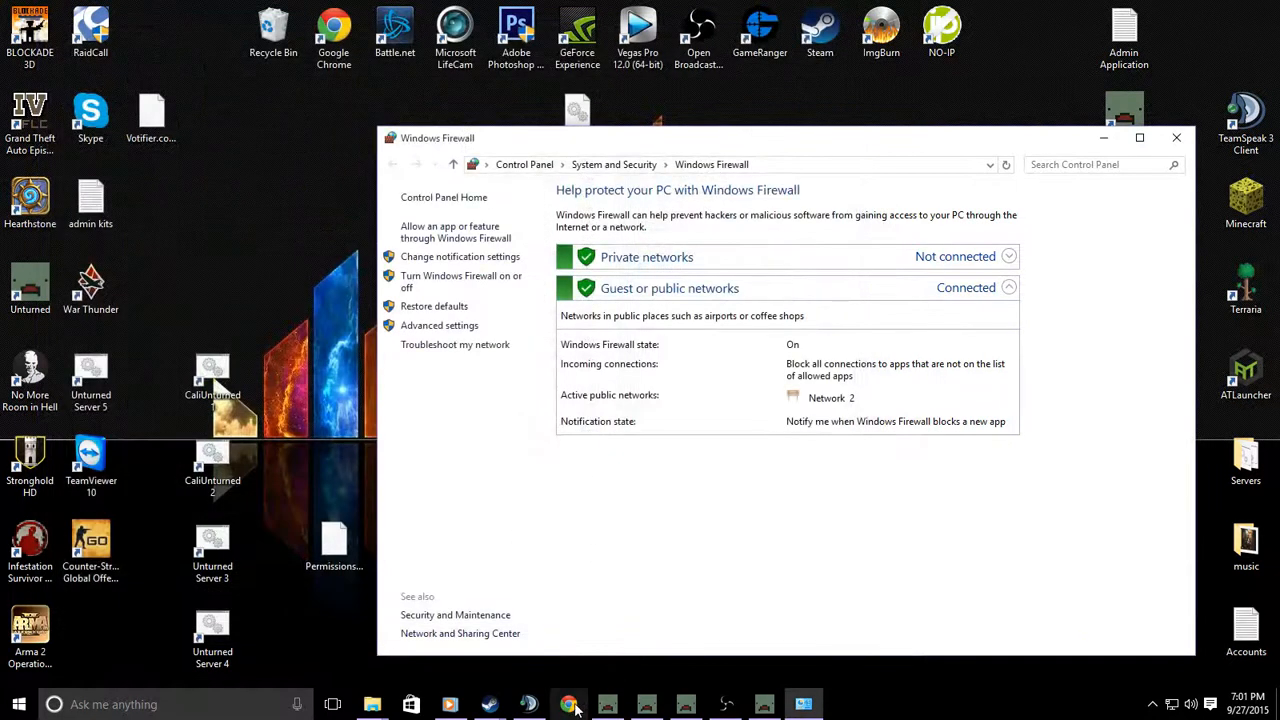
pyautogui.click(1176, 139)
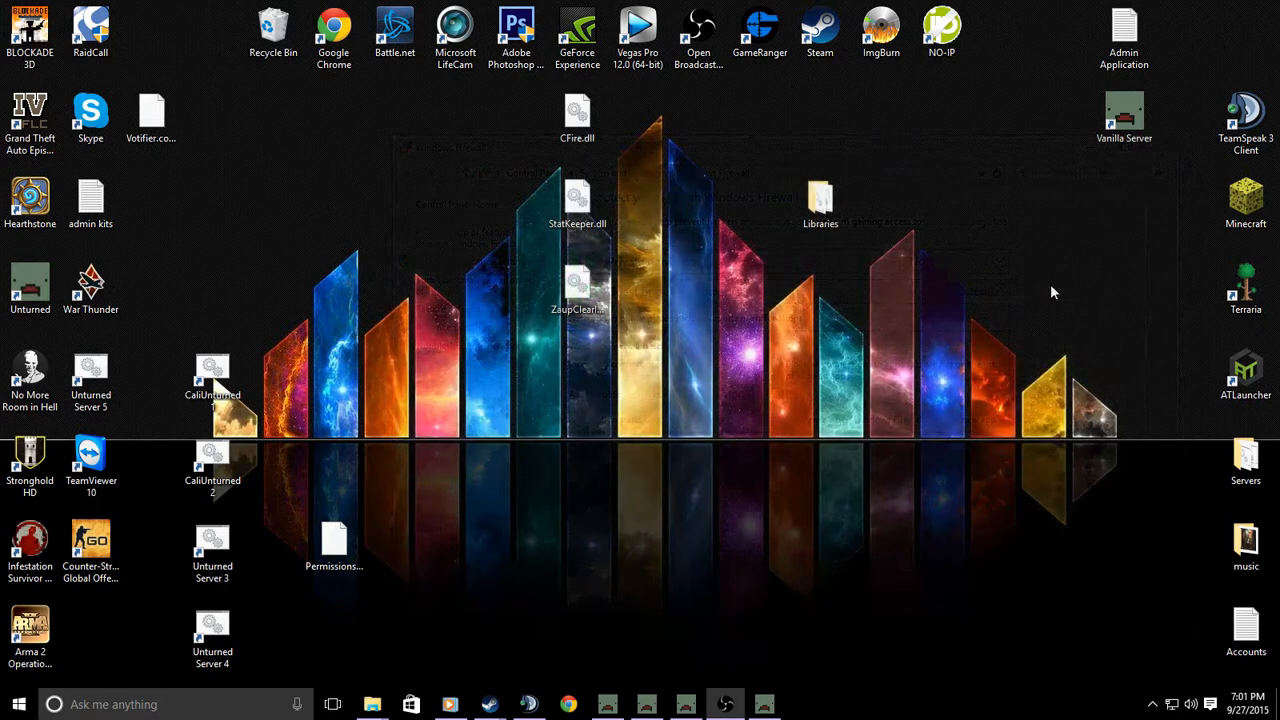
pyautogui.moveTo(1133, 130); pyautogui.dragTo(1025, 203)
pyautogui.doubleClick(1025, 203)
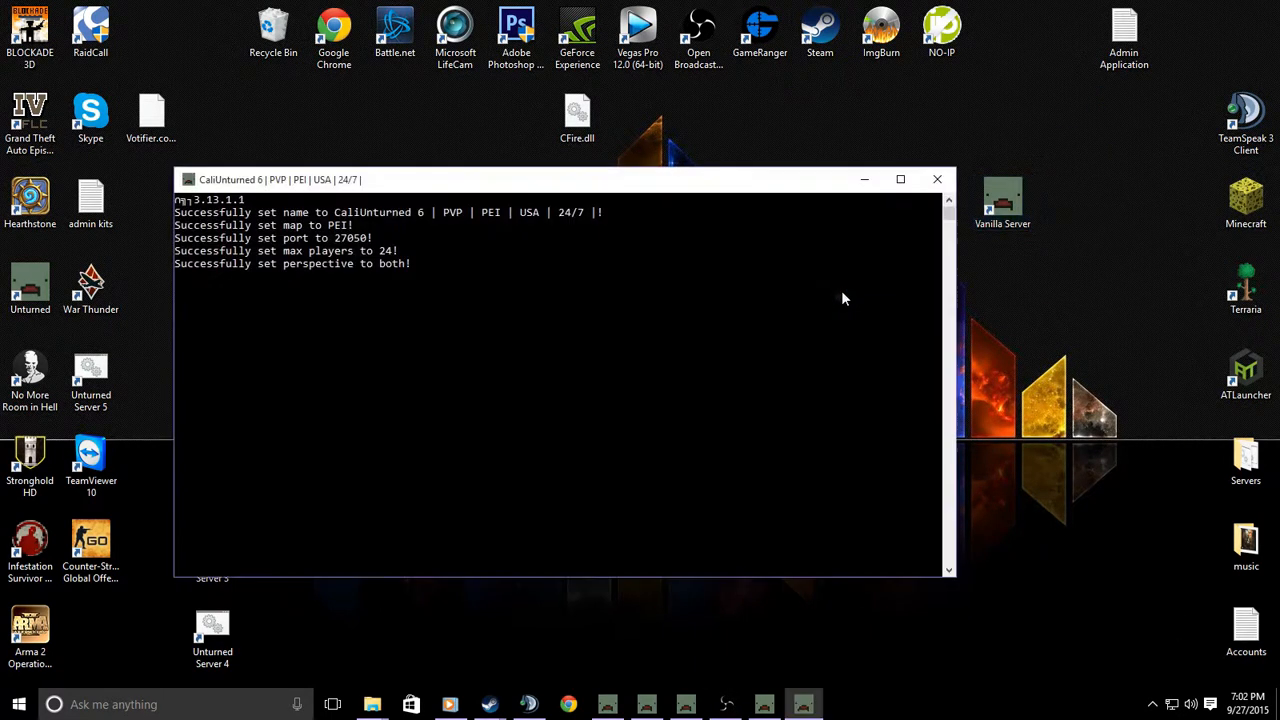
# Switch to Chrome and arrange the browser and the server console side by side, each filling half the screen.
pyautogui.moveTo(750, 180); pyautogui.dragTo(899, 110)
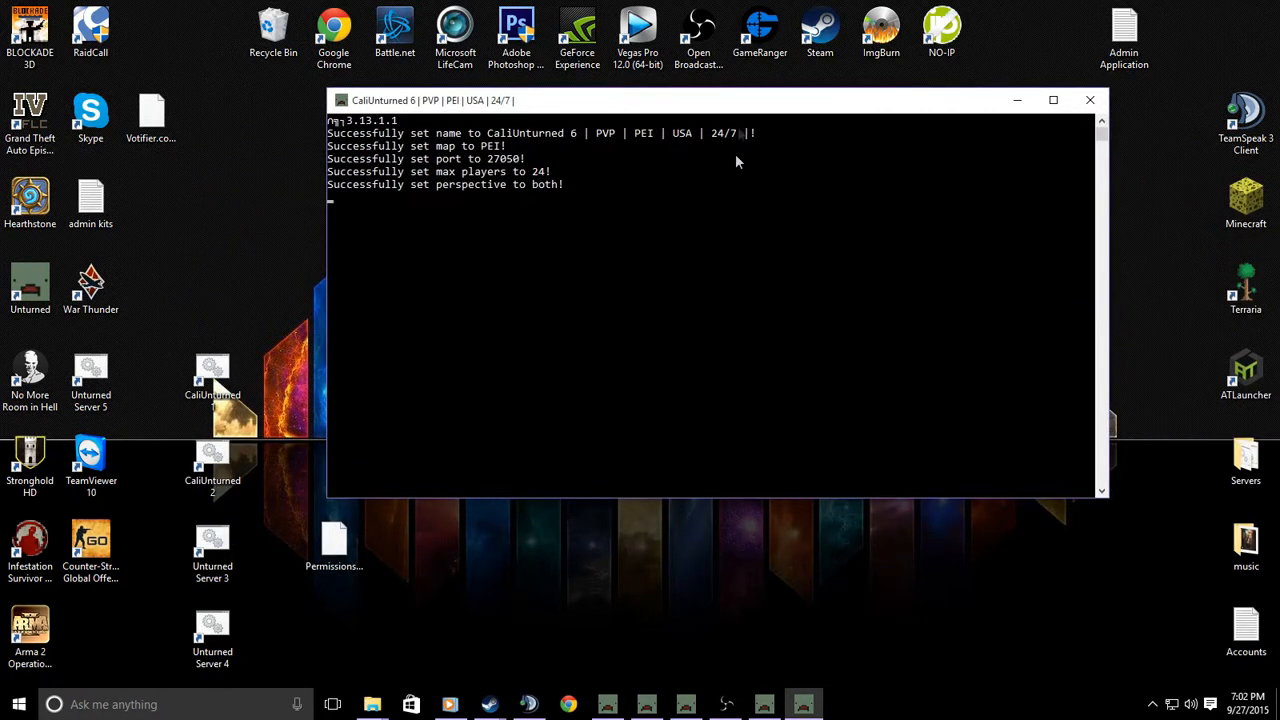
pyautogui.moveTo(751, 103); pyautogui.dragTo(1279, 0)
pyautogui.click(568, 704)
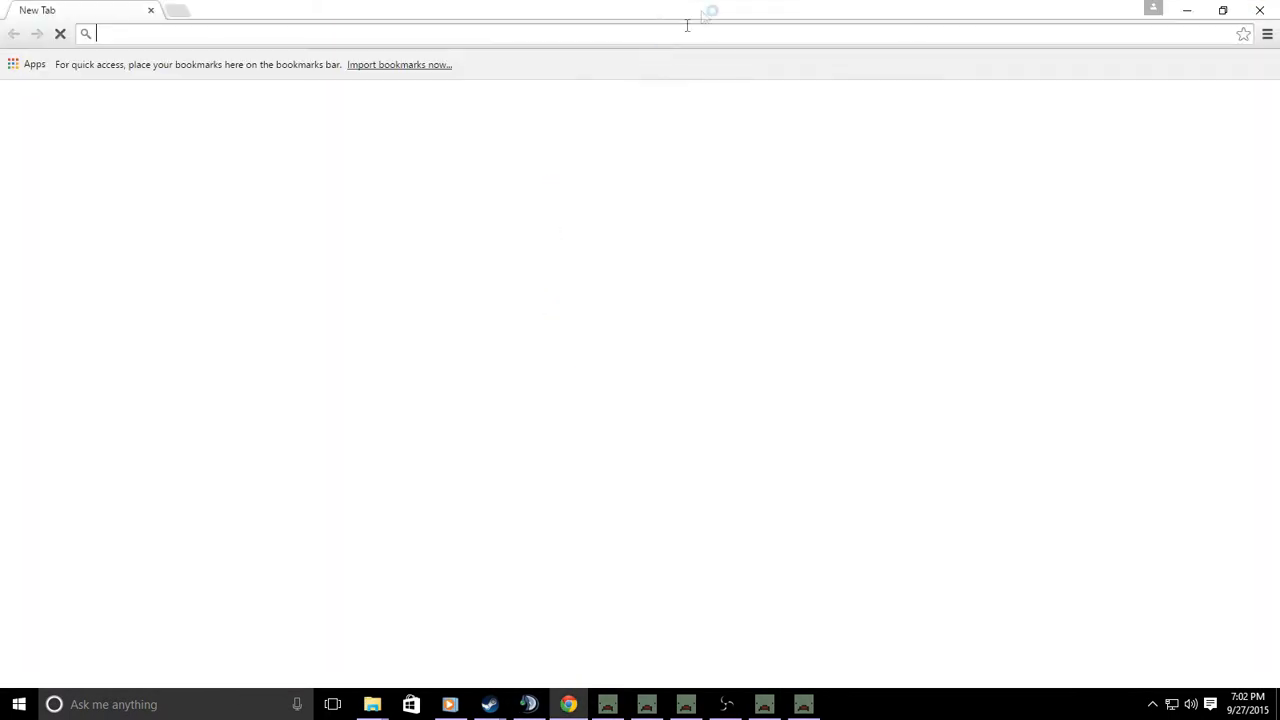
pyautogui.moveTo(687, 25); pyautogui.dragTo(0, 108)
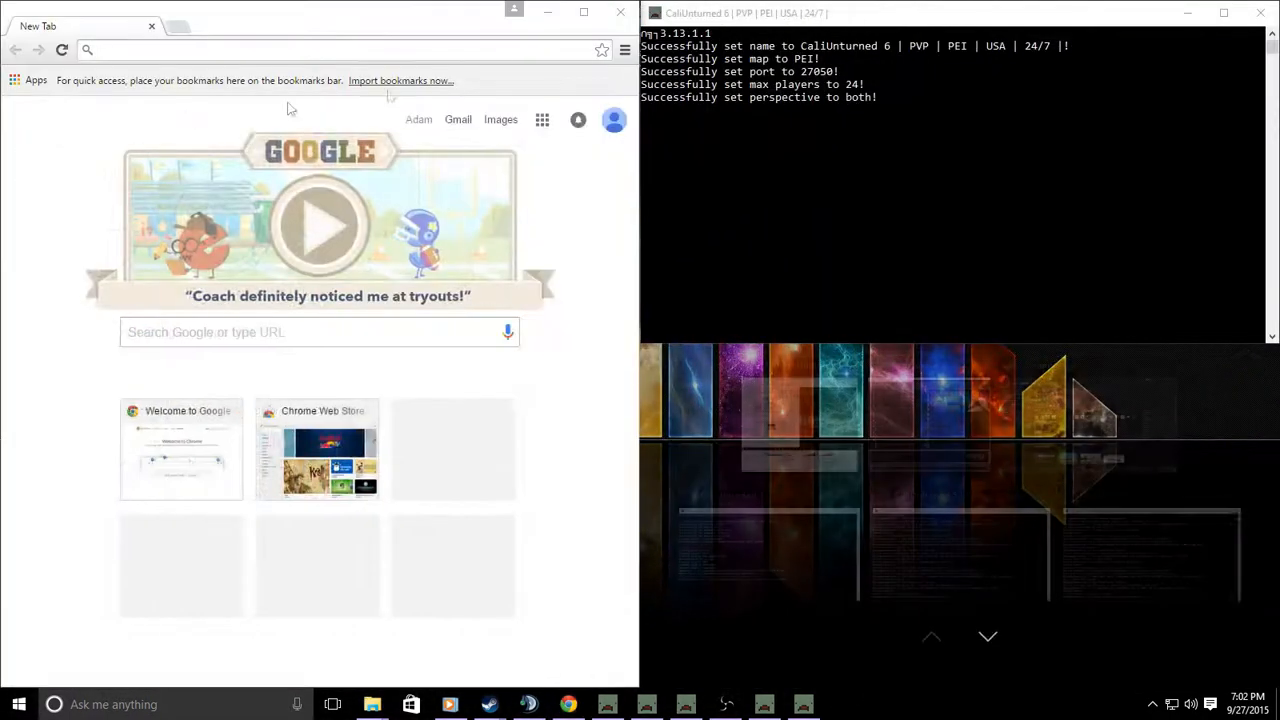
pyautogui.moveTo(780, 14); pyautogui.dragTo(1279, 170)
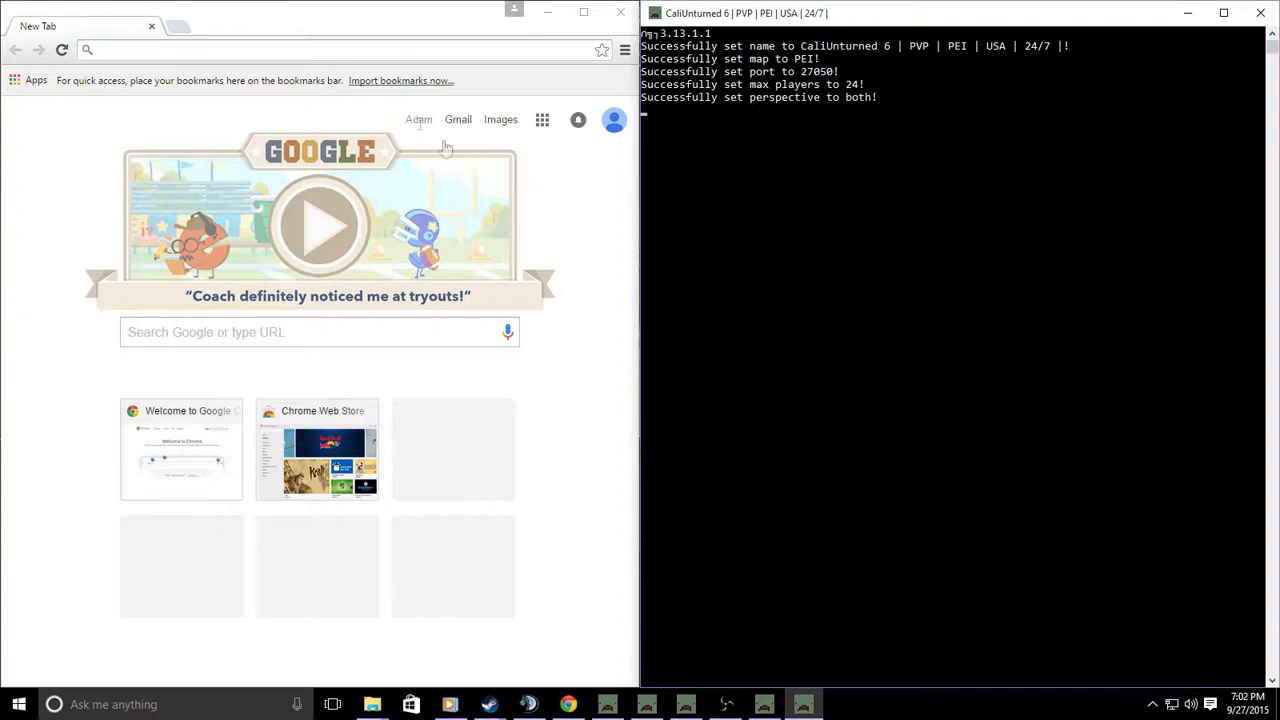
pyautogui.click(328, 54)
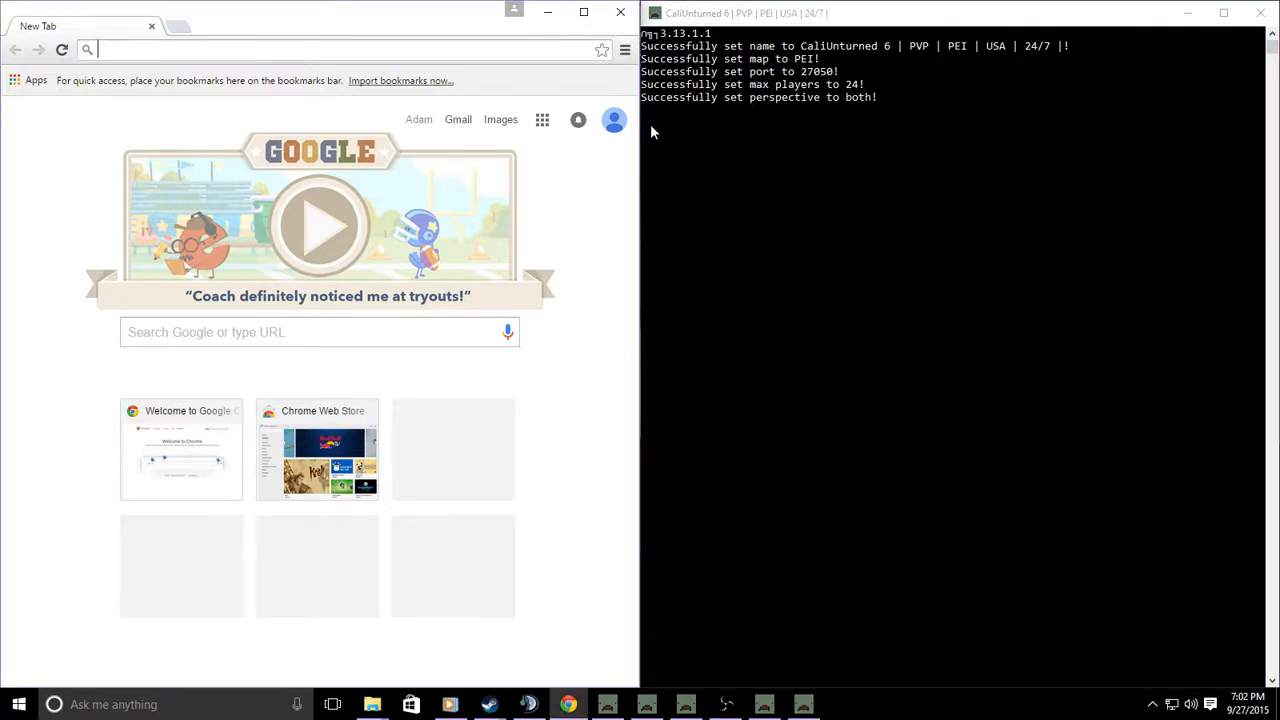
pyautogui.write('www.unturned')
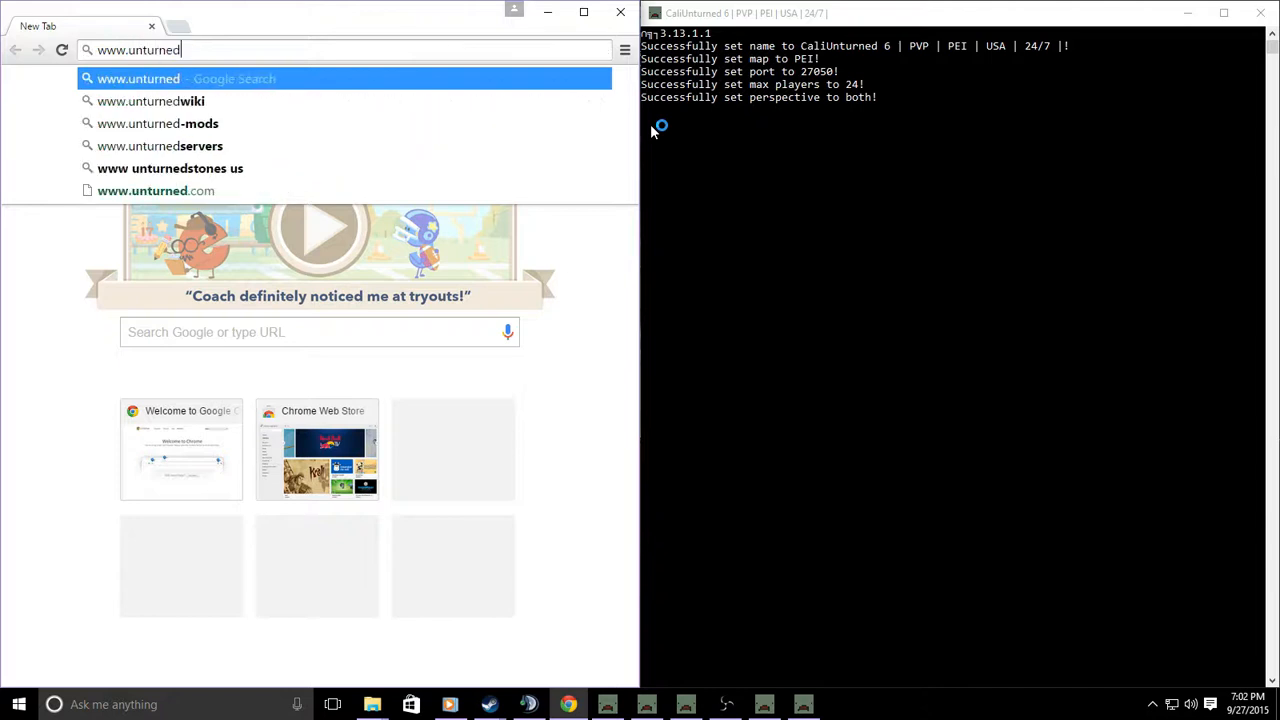
pyautogui.write('-servers.net')
pyautogui.press('Return')
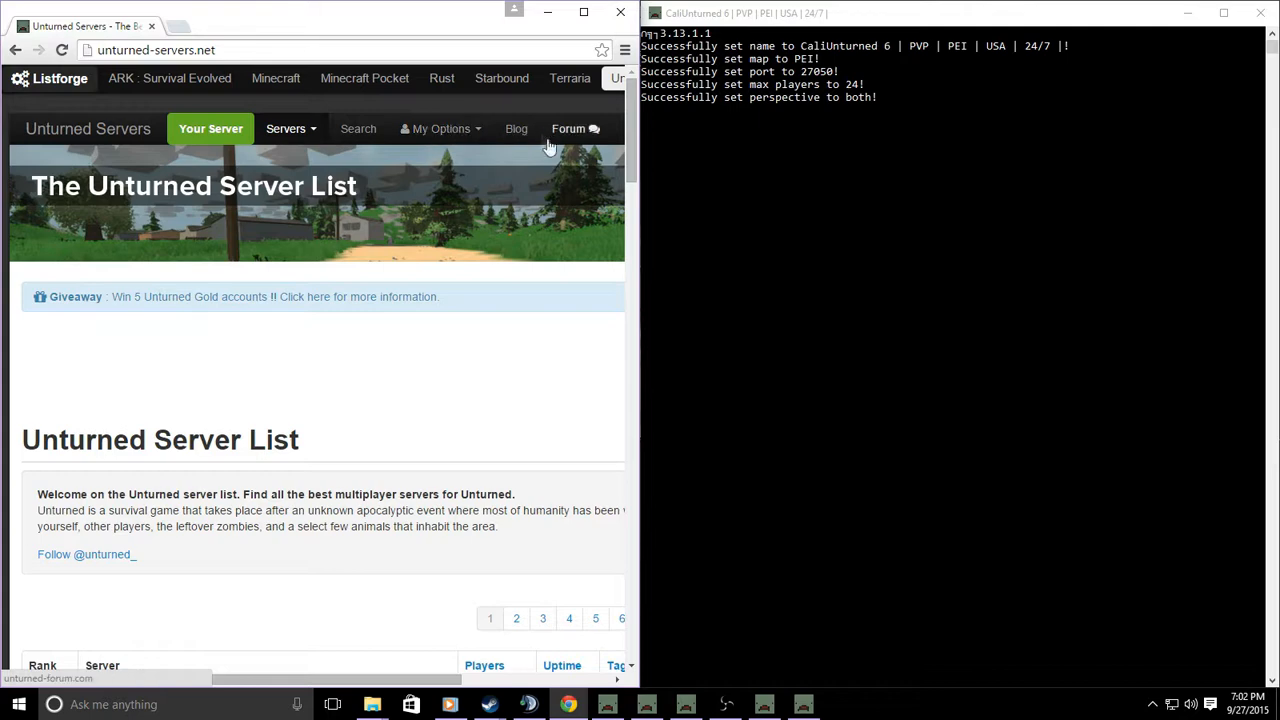
pyautogui.scroll(-10, 452, 202)
pyautogui.scroll(10, 455, 280)
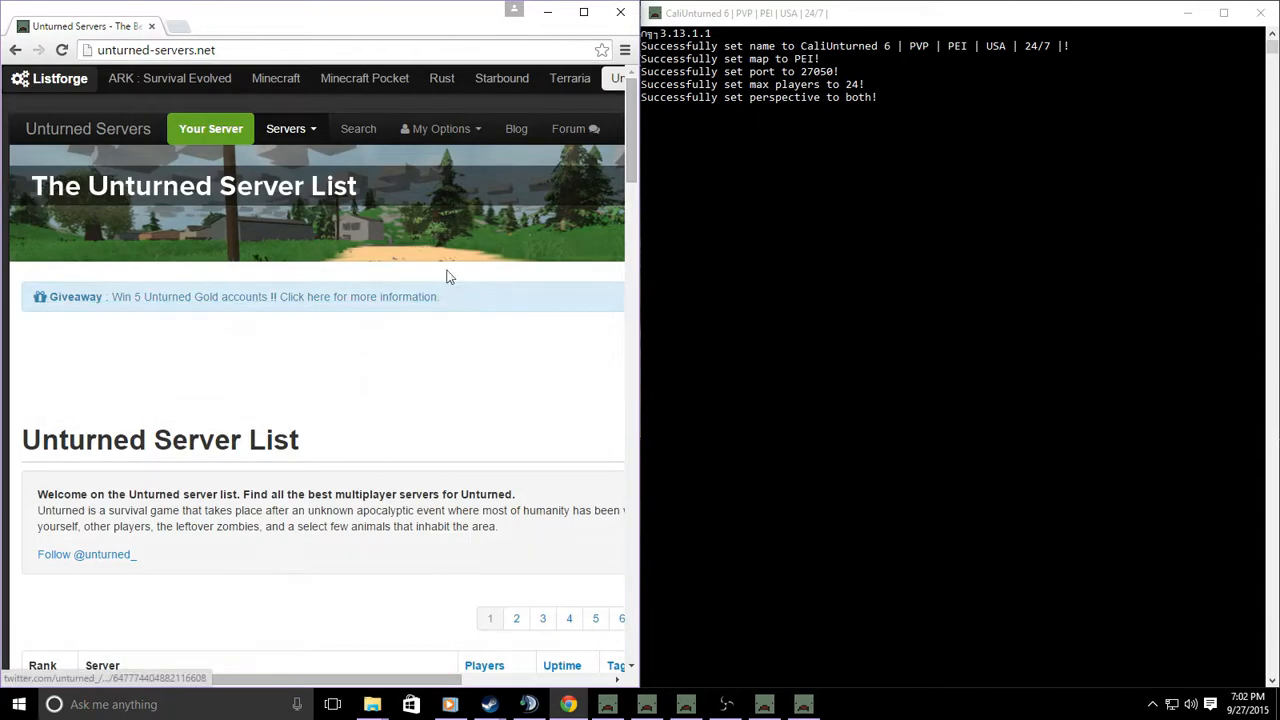
# Open the form for registering a server and go to its address and port fields.
pyautogui.click(466, 137)
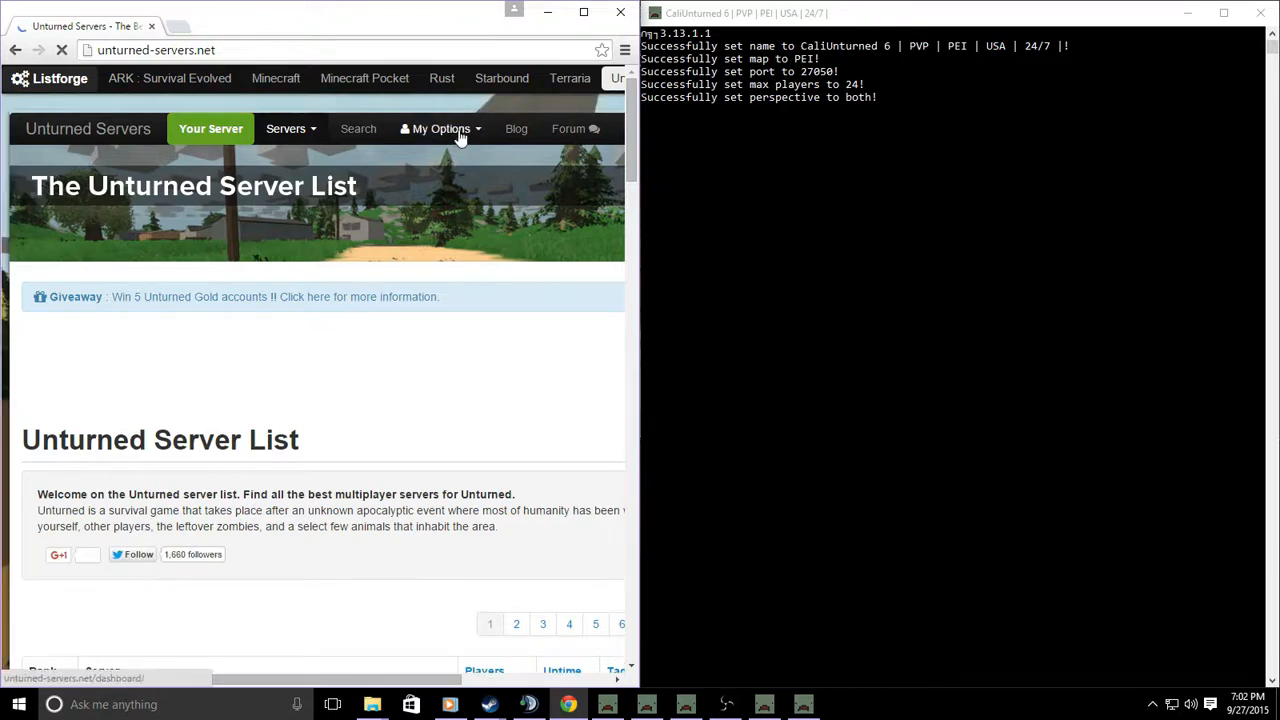
pyautogui.click(462, 136)
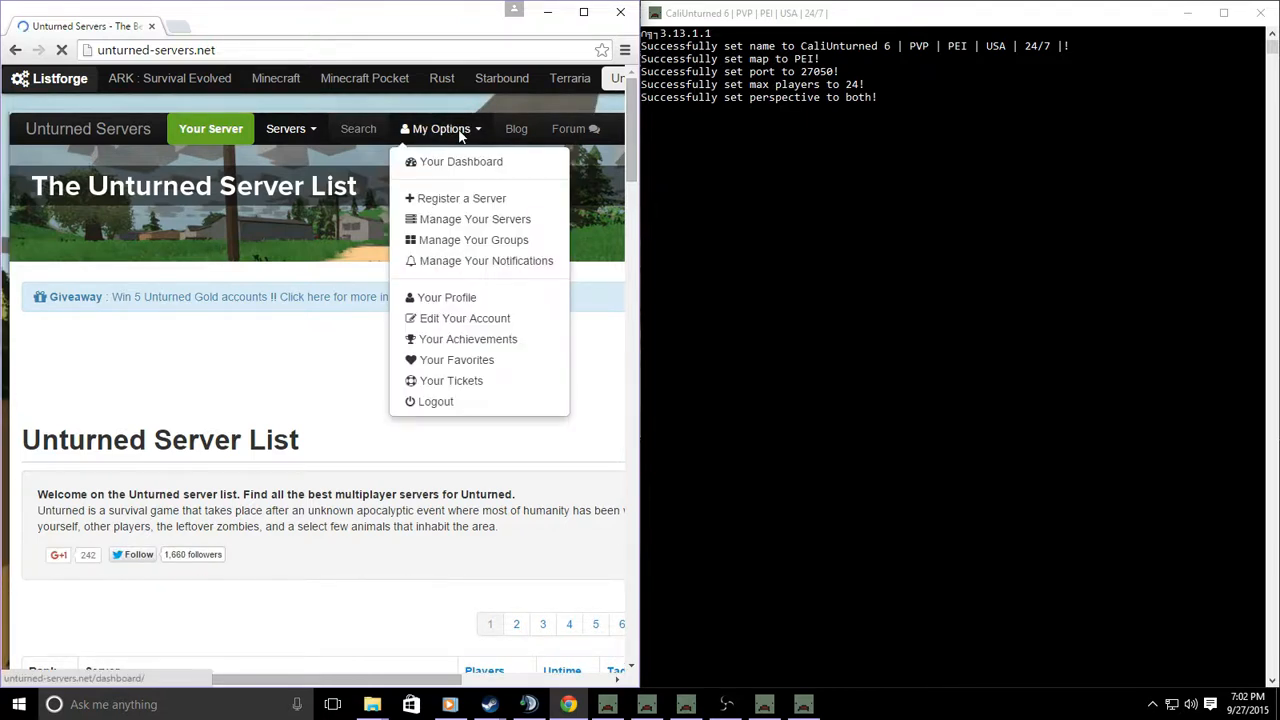
pyautogui.click(470, 198)
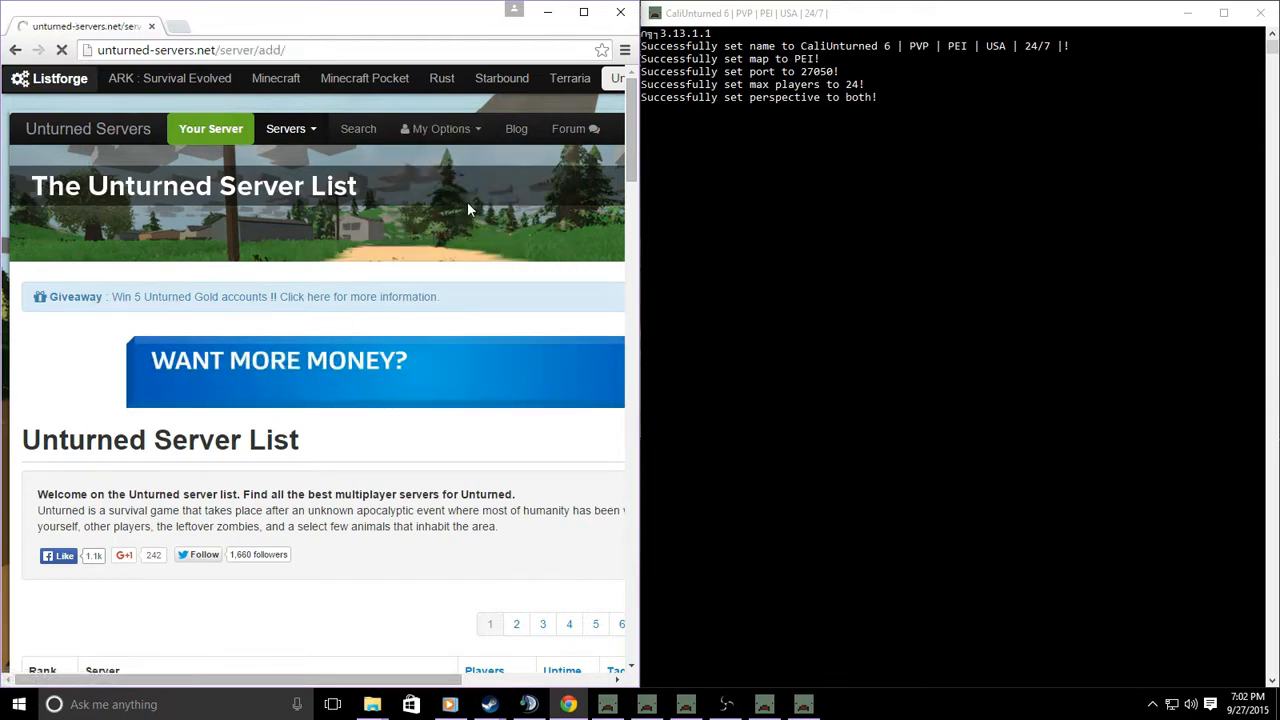
pyautogui.scroll(-5, 349, 314)
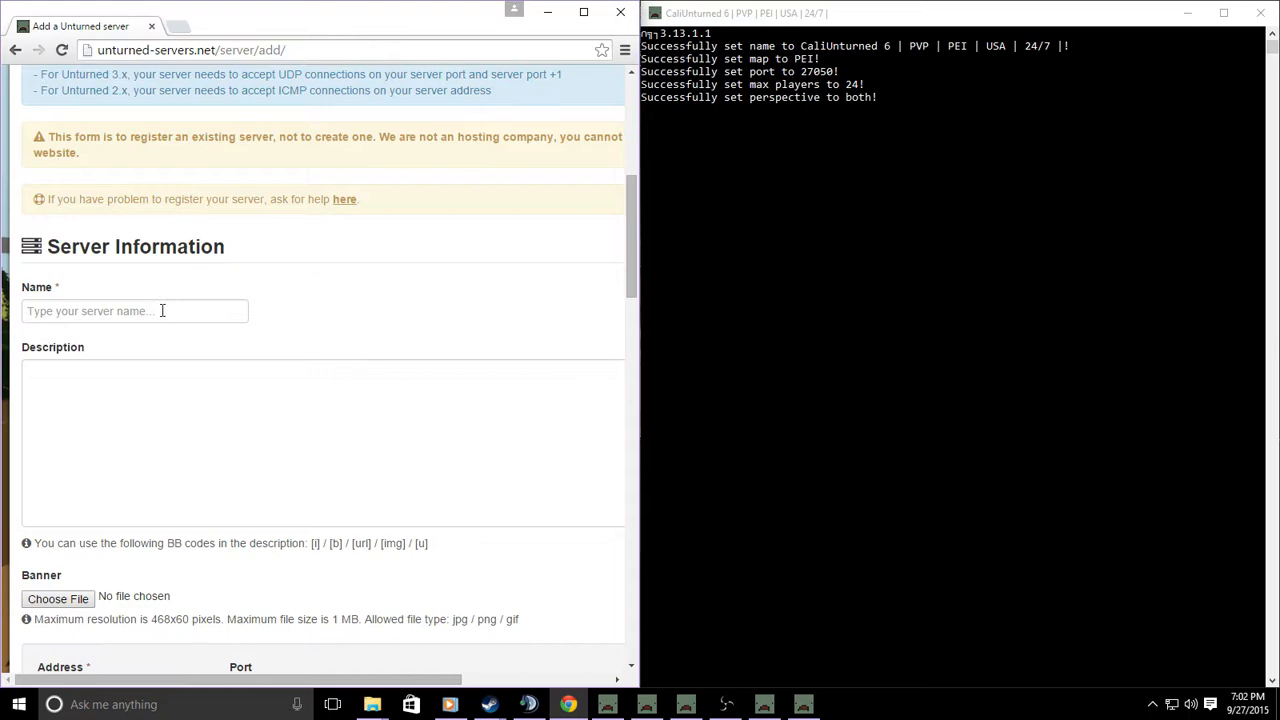
pyautogui.scroll(-4, 237, 334)
# Clear the default port value in the server registration form.
pyautogui.click(93, 296)
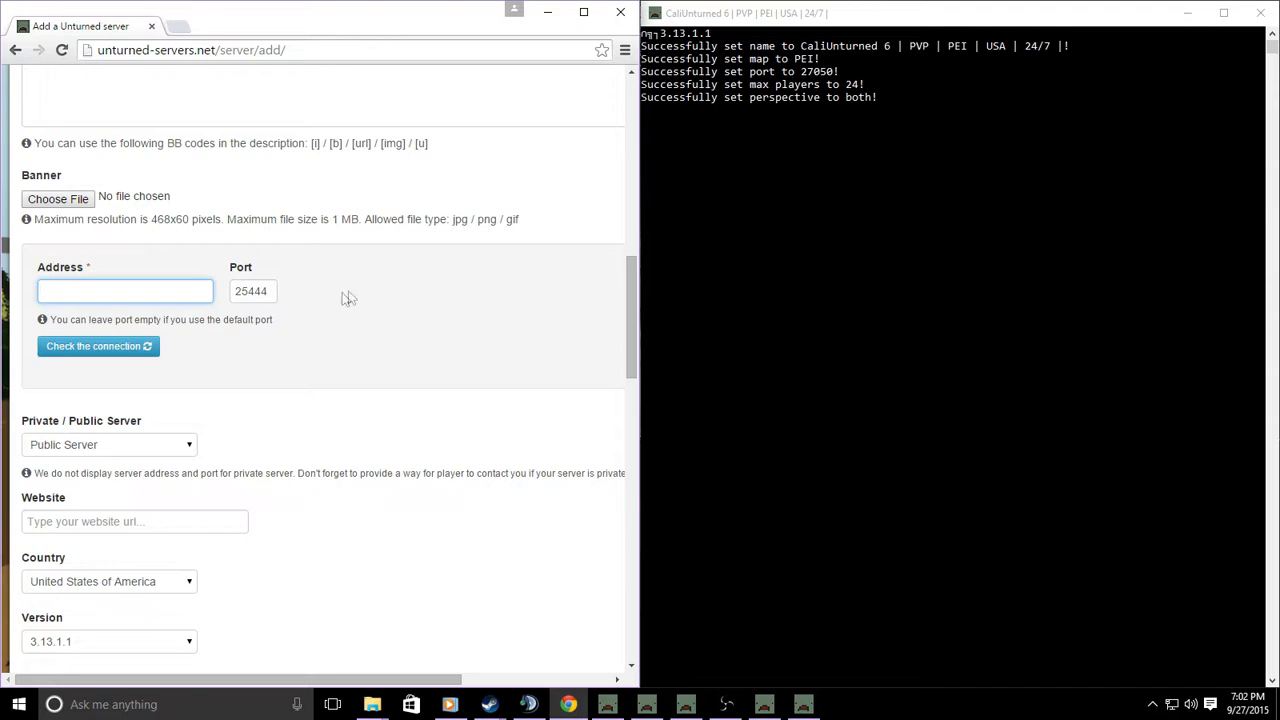
pyautogui.click(274, 290)
pyautogui.doubleClick(269, 291)
pyautogui.press('BackSpace')
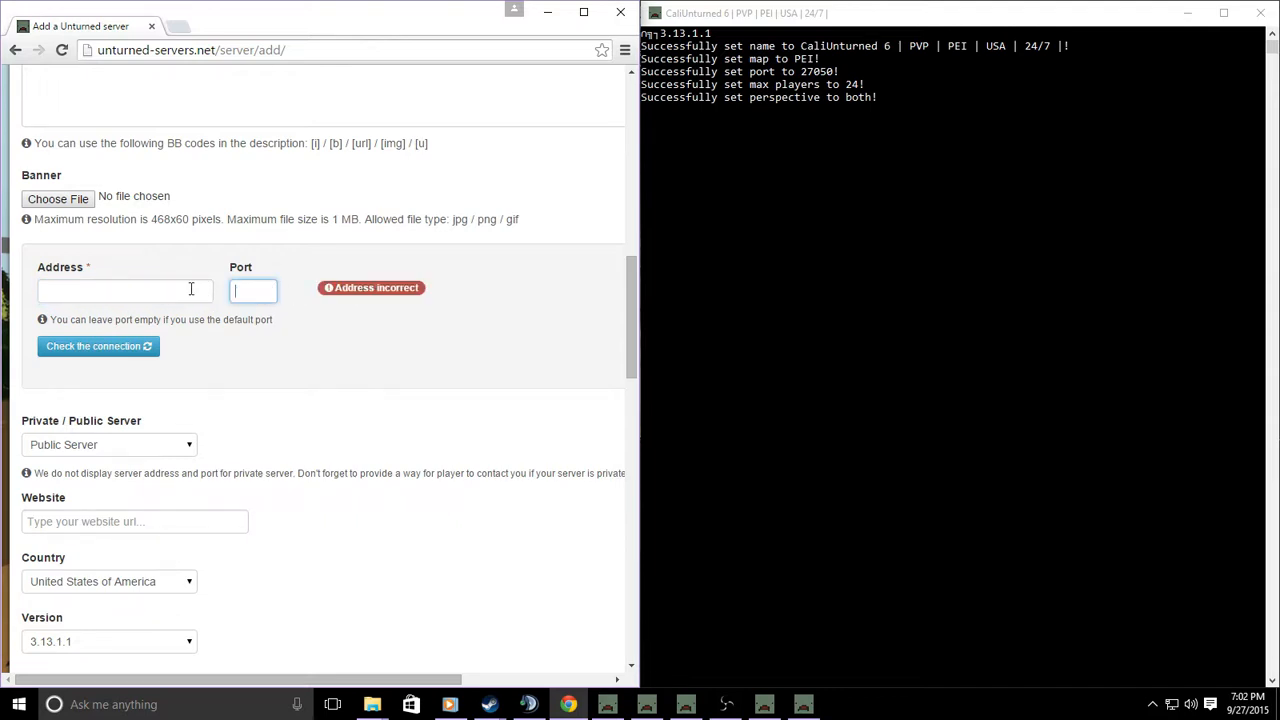
# Search Google for "whats my ip" in a separate browser tab to look up the public IP address.
pyautogui.click(175, 22)
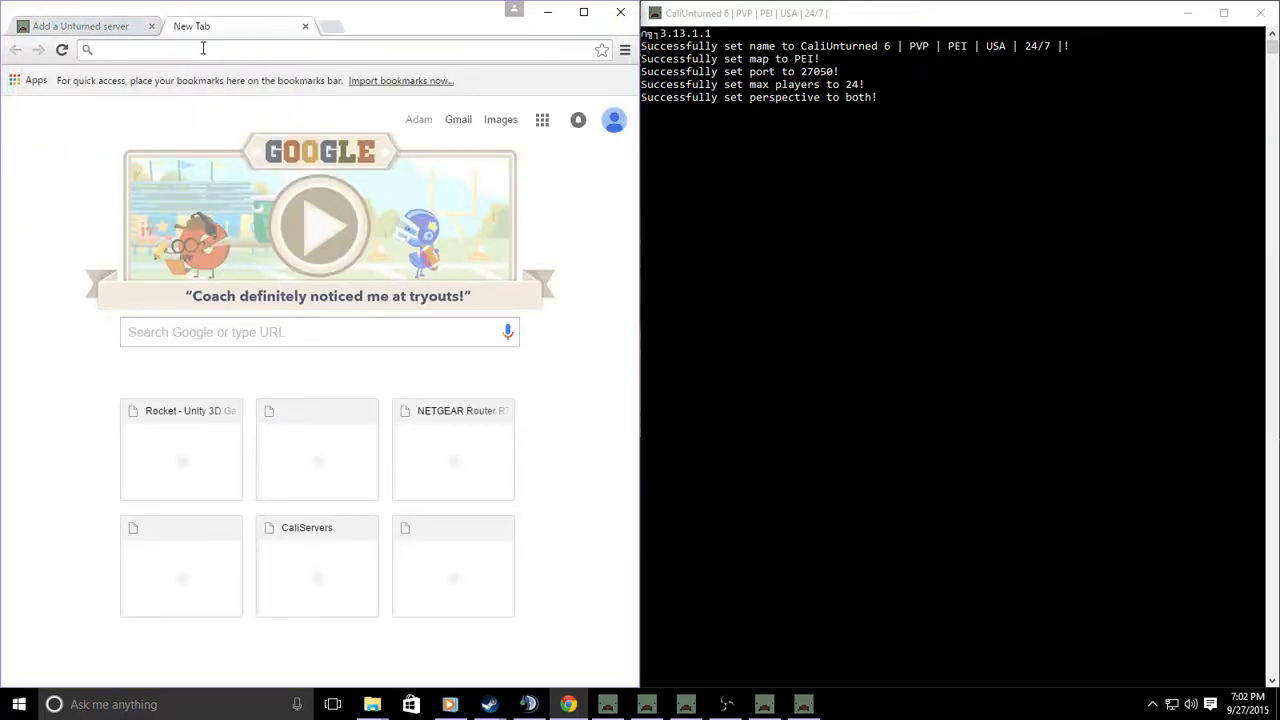
pyautogui.write('whats my')
pyautogui.write('ius')
pyautogui.press('BackSpace')
pyautogui.press('BackSpace')
pyautogui.write('p')
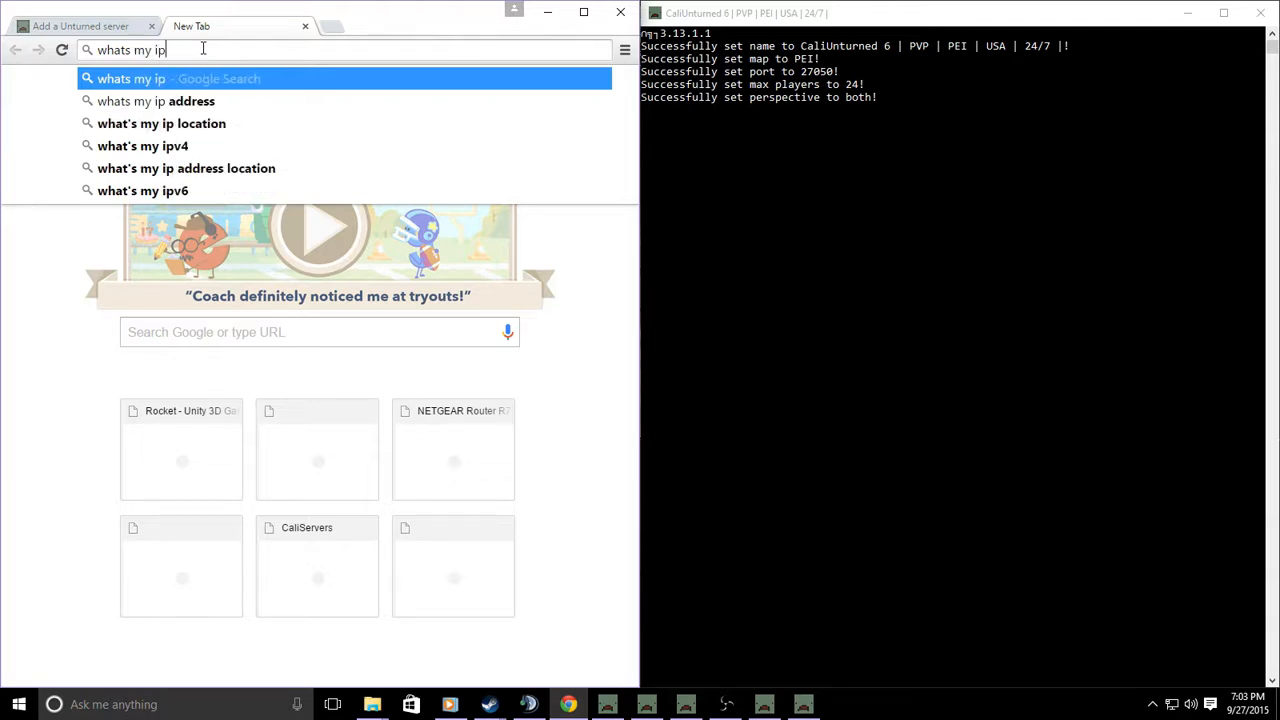
pyautogui.press('Return')
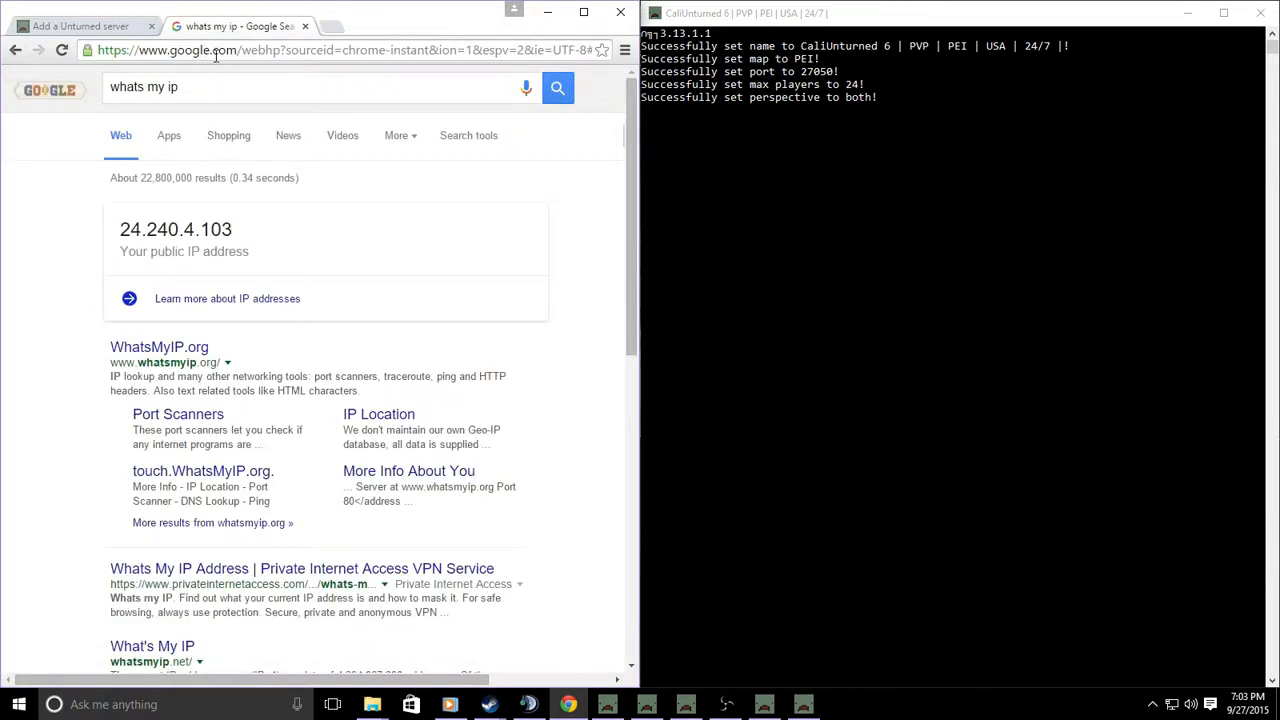
pyautogui.moveTo(257, 226); pyautogui.dragTo(147, 222)
# Fill in the server registration form with the address caliunturned.ddns.net and port 27050.
pyautogui.click(82, 24)
pyautogui.click(140, 285)
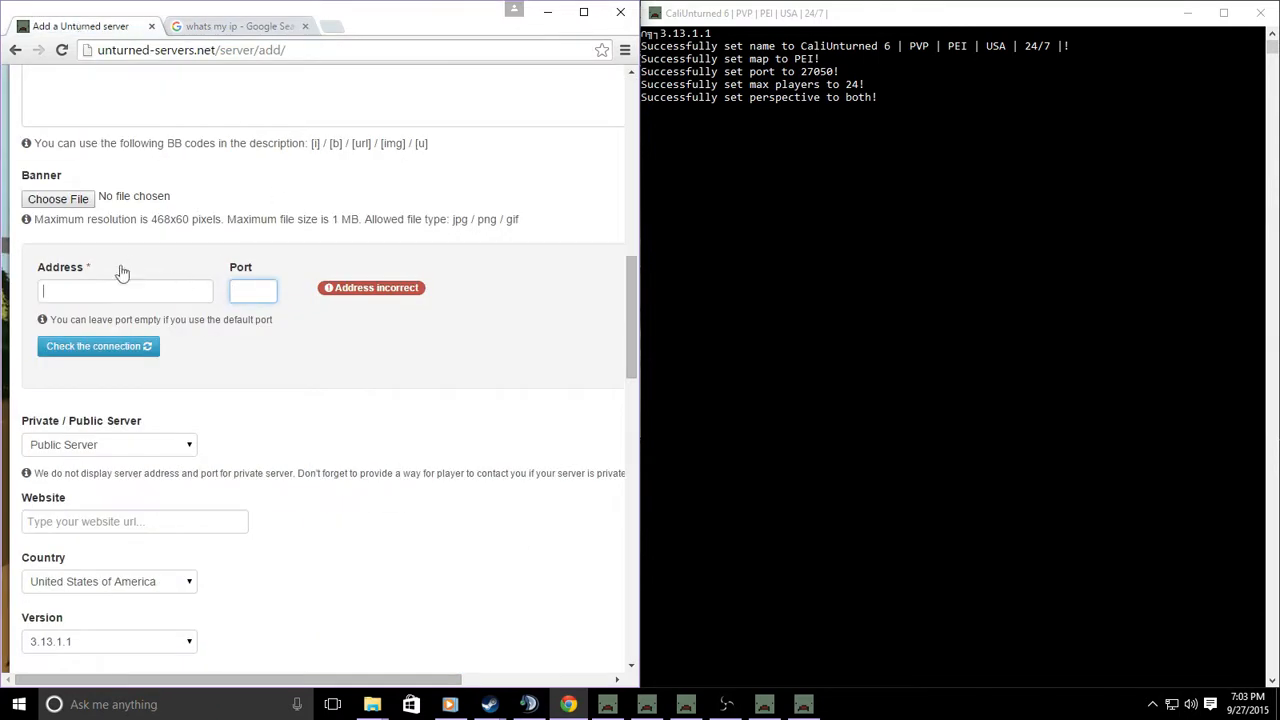
pyautogui.click(152, 286)
pyautogui.click(214, 290)
pyautogui.write('caliunturned.ddns.net')
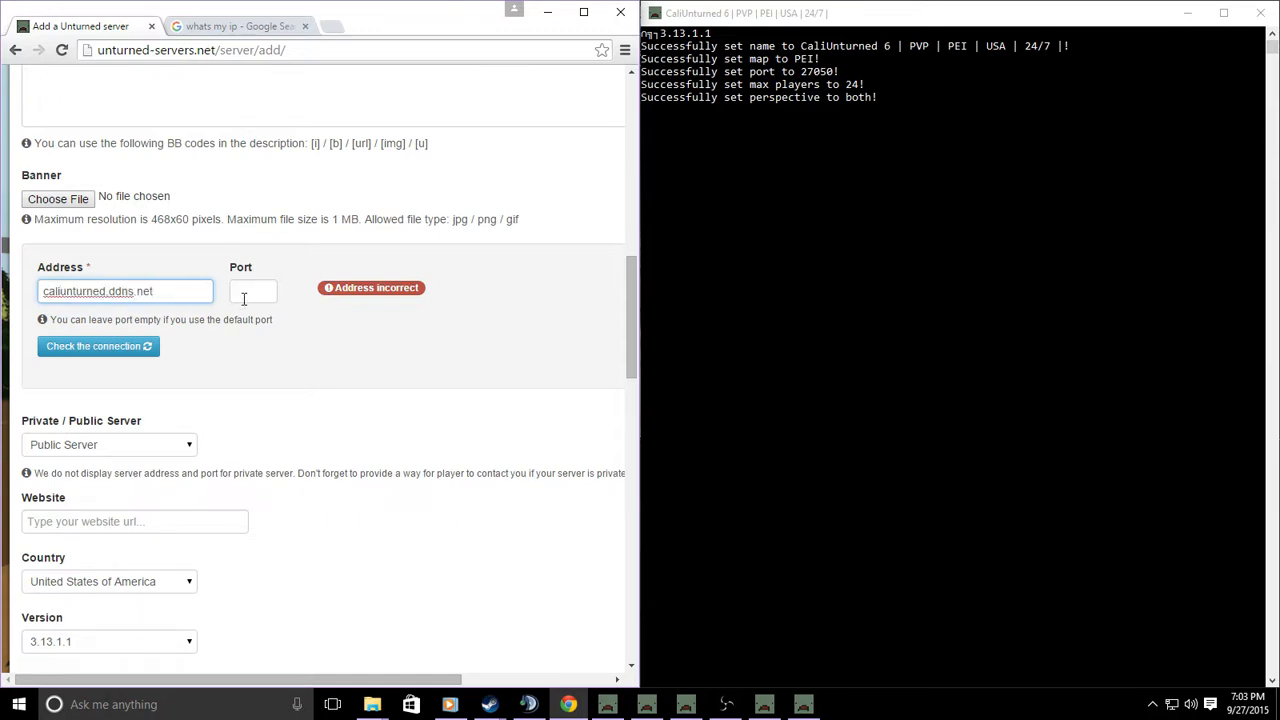
pyautogui.click(257, 290)
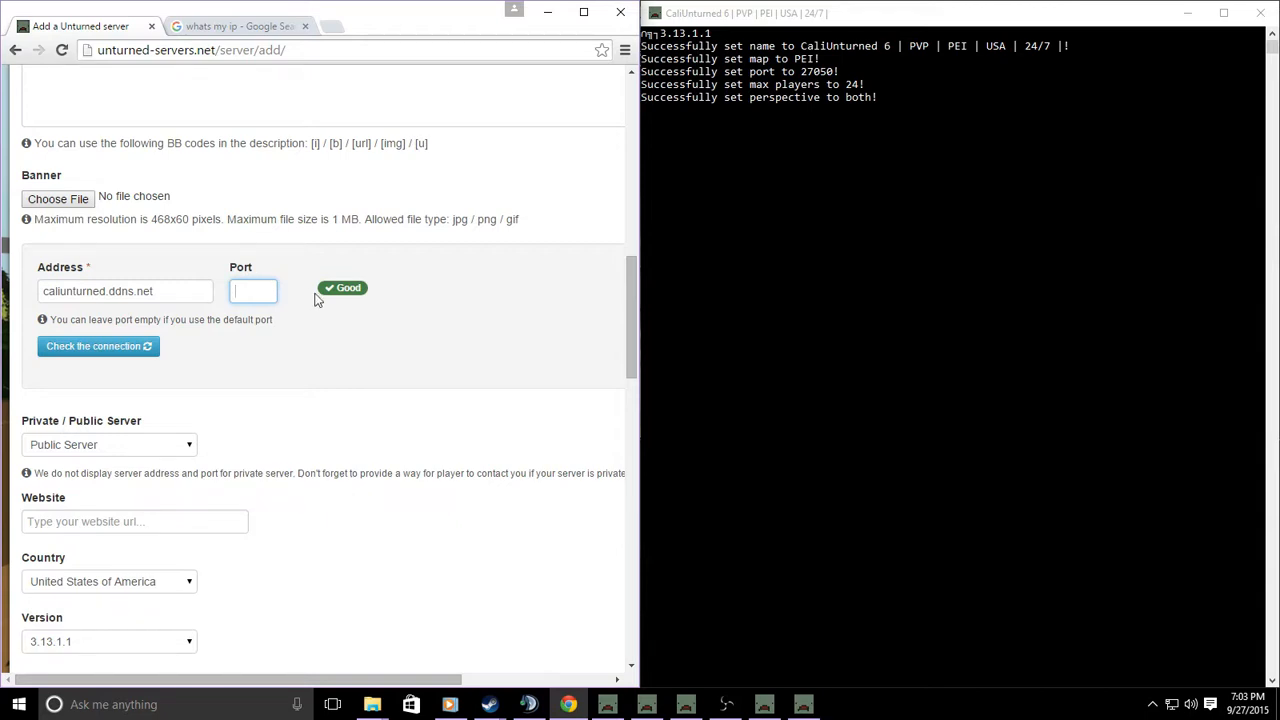
pyautogui.write('27050')
# Compare the port with the server console and run the form's connection check for the entered address.
pyautogui.moveTo(852, 72); pyautogui.dragTo(663, 80)
pyautogui.click(727, 148)
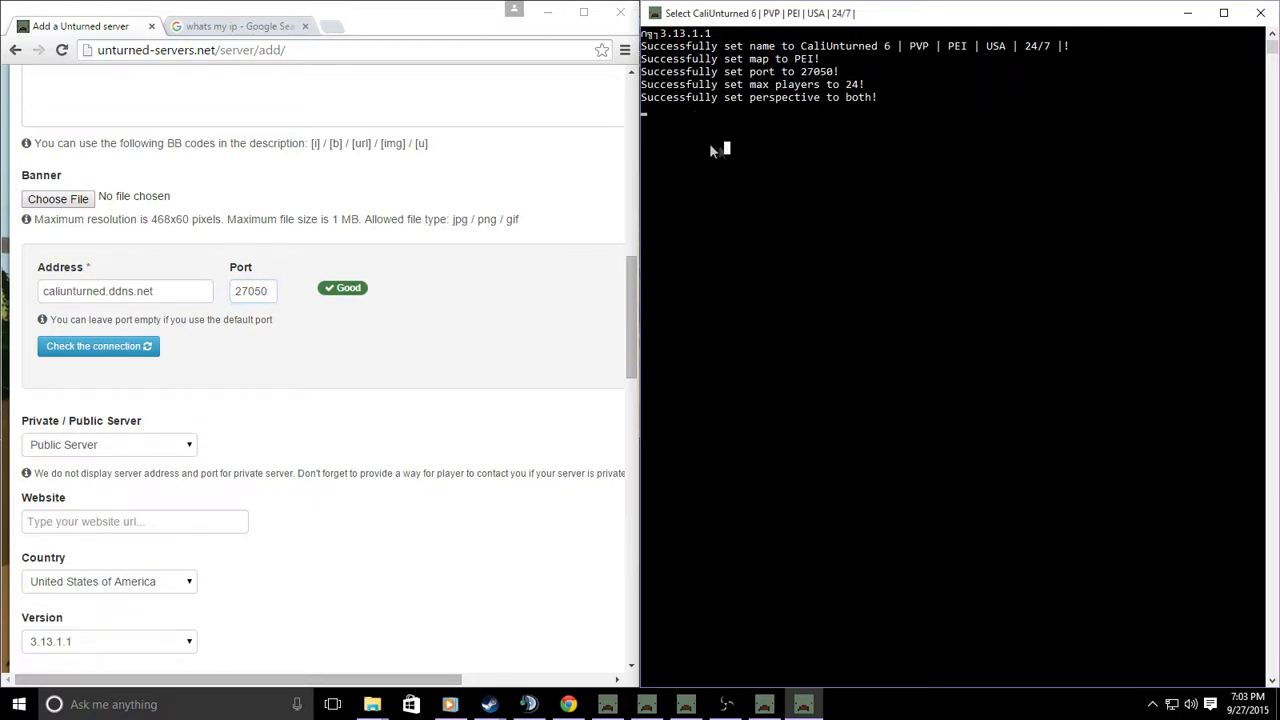
pyautogui.click(78, 350)
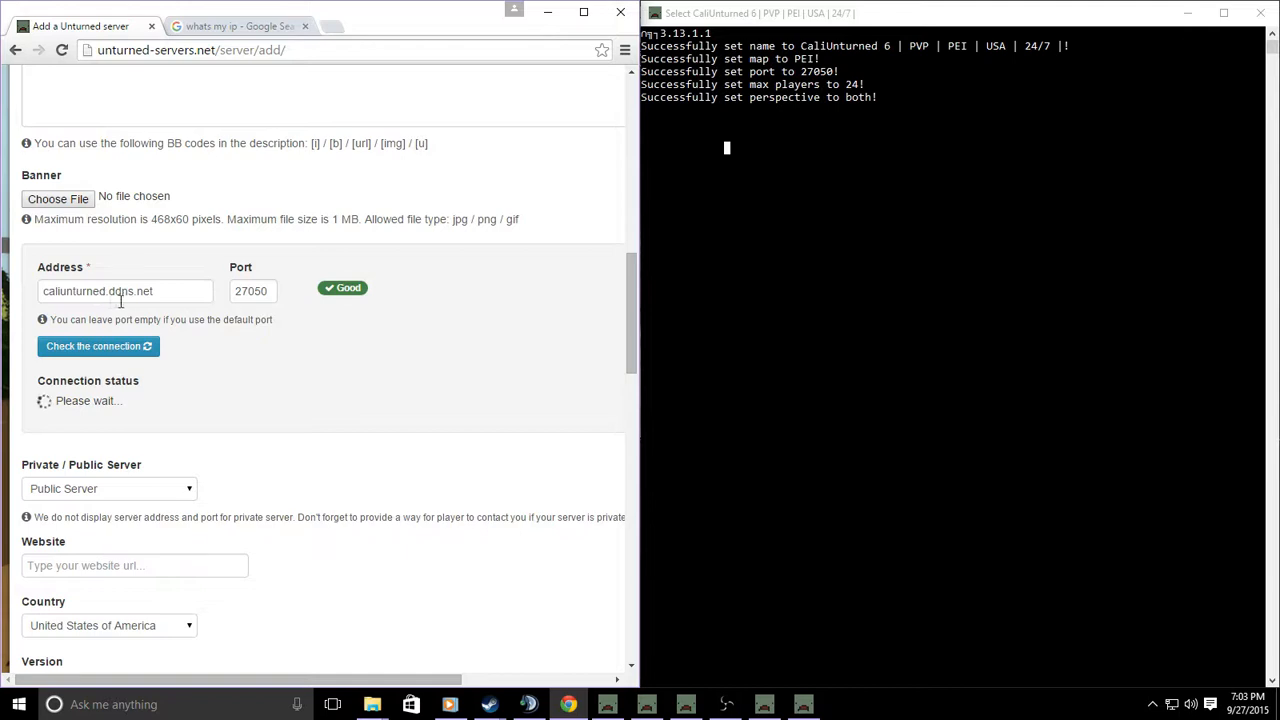
pyautogui.click(102, 350)
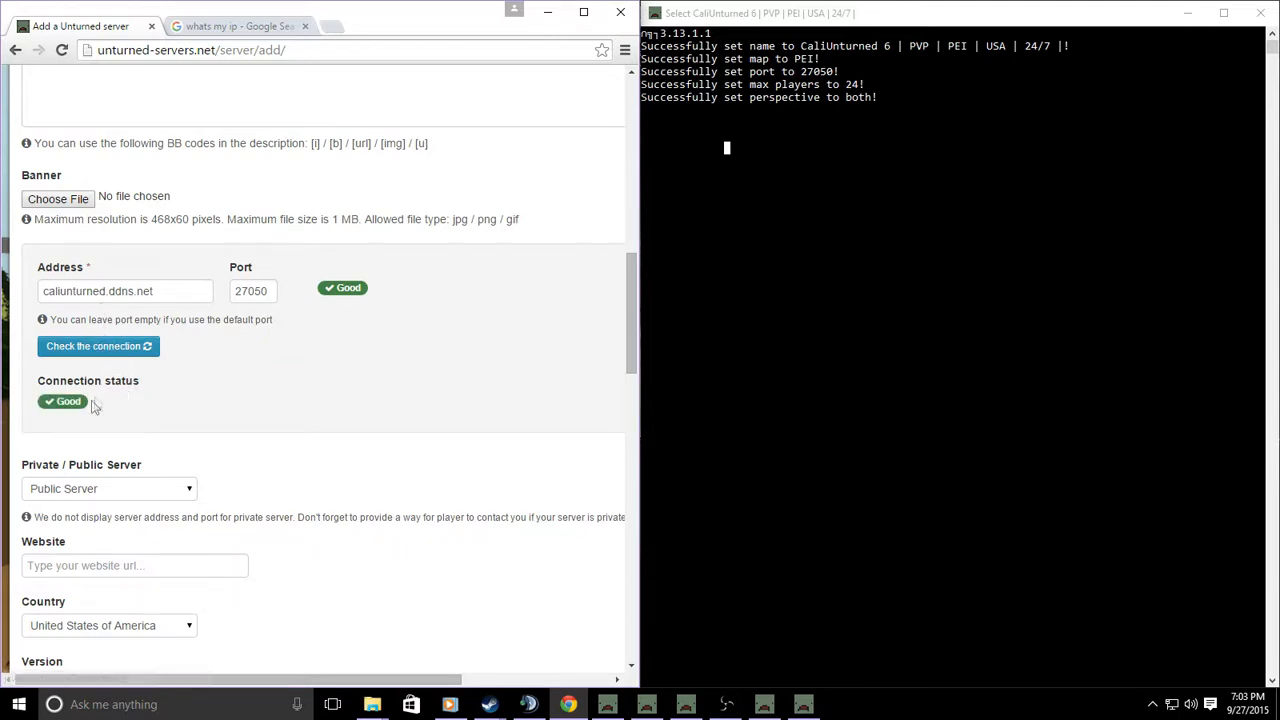
pyautogui.click(100, 348)
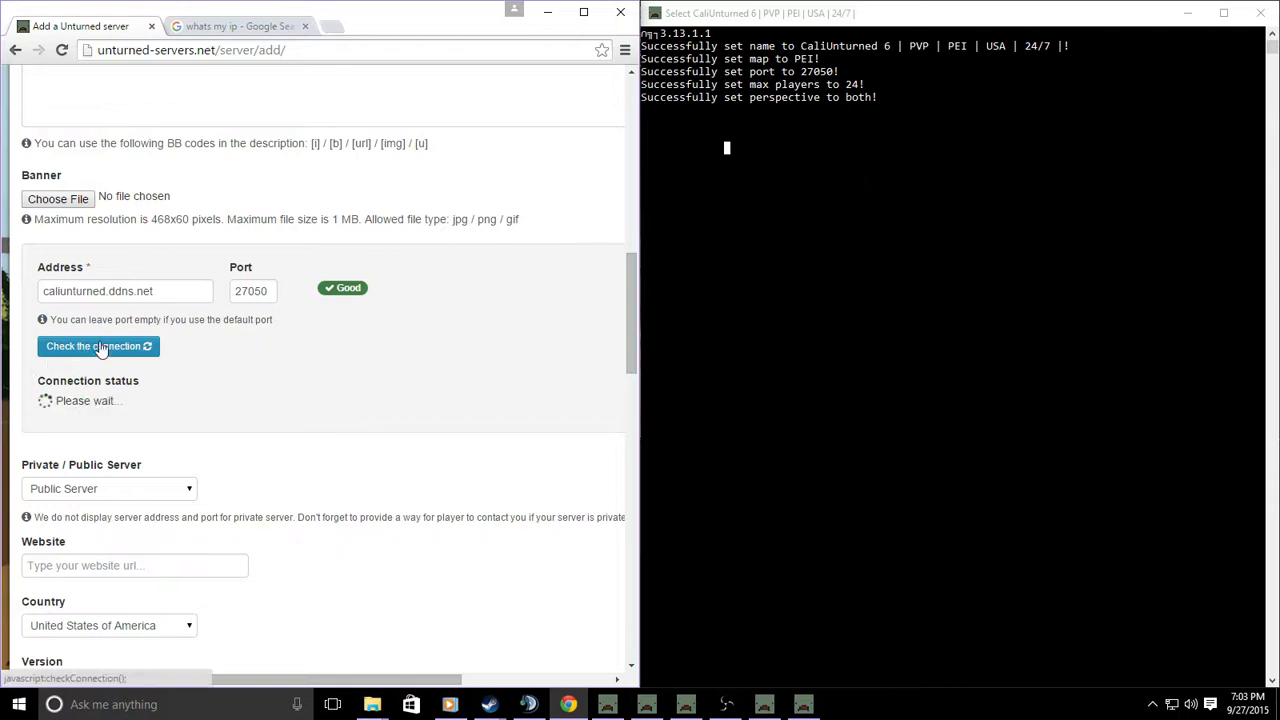
# Copy the full public IP address from the Google results and return to the server registration form.
pyautogui.click(200, 30)
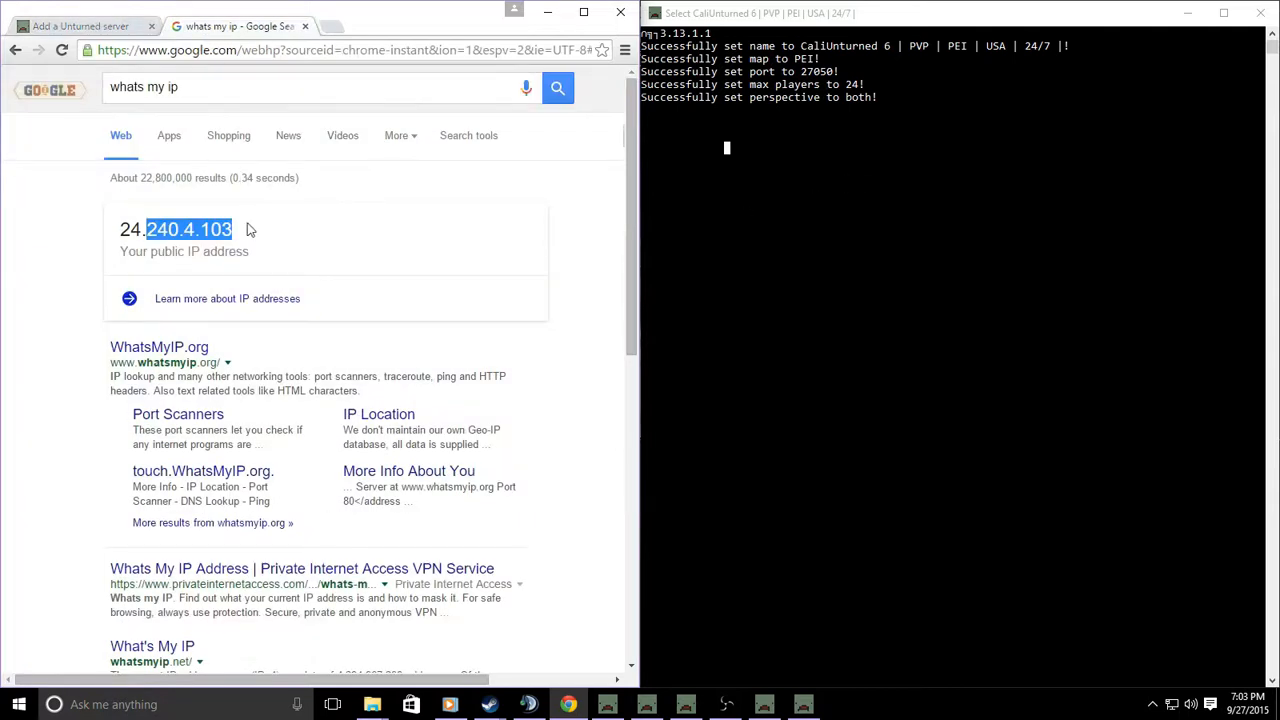
pyautogui.moveTo(241, 228); pyautogui.dragTo(121, 236)
pyautogui.hotkey('ctrl', 'c')
pyautogui.click(115, 30)
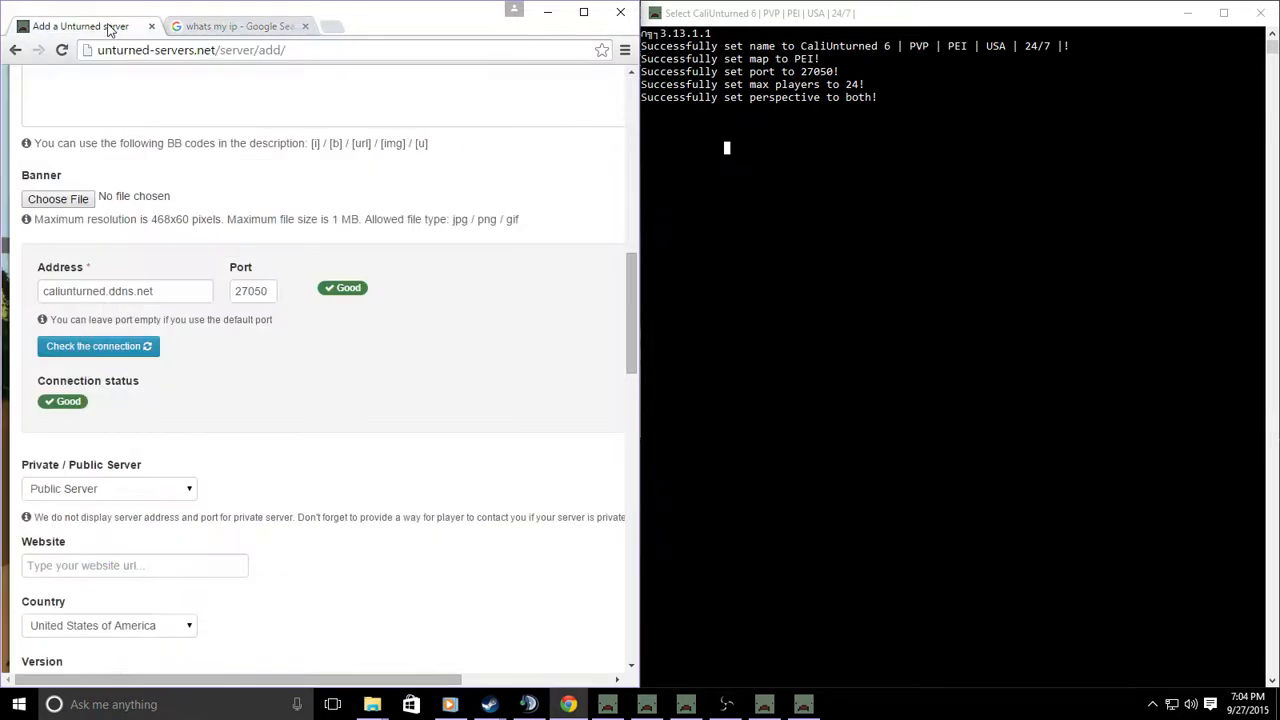
# Replace the server address in the registration form with the copied public IP address and check the connection again.
pyautogui.moveTo(174, 290); pyautogui.dragTo(55, 303)
pyautogui.hotkey('ctrl', 'v')
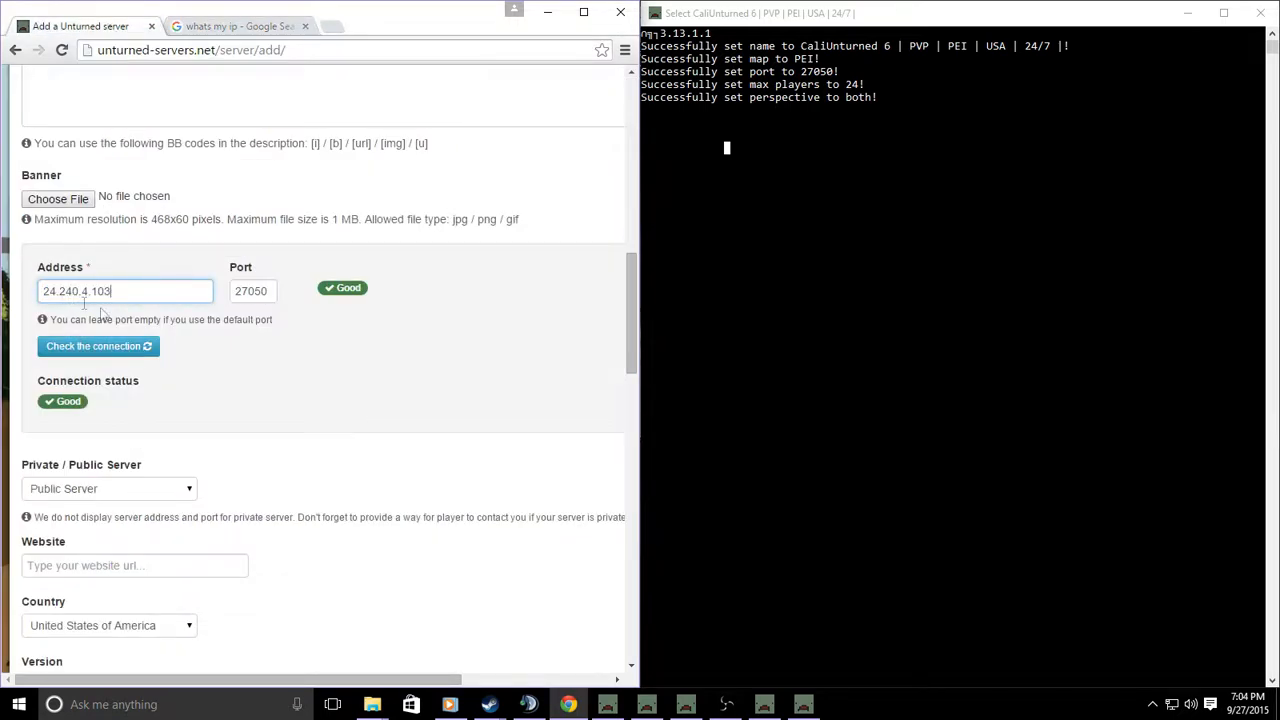
pyautogui.click(128, 348)
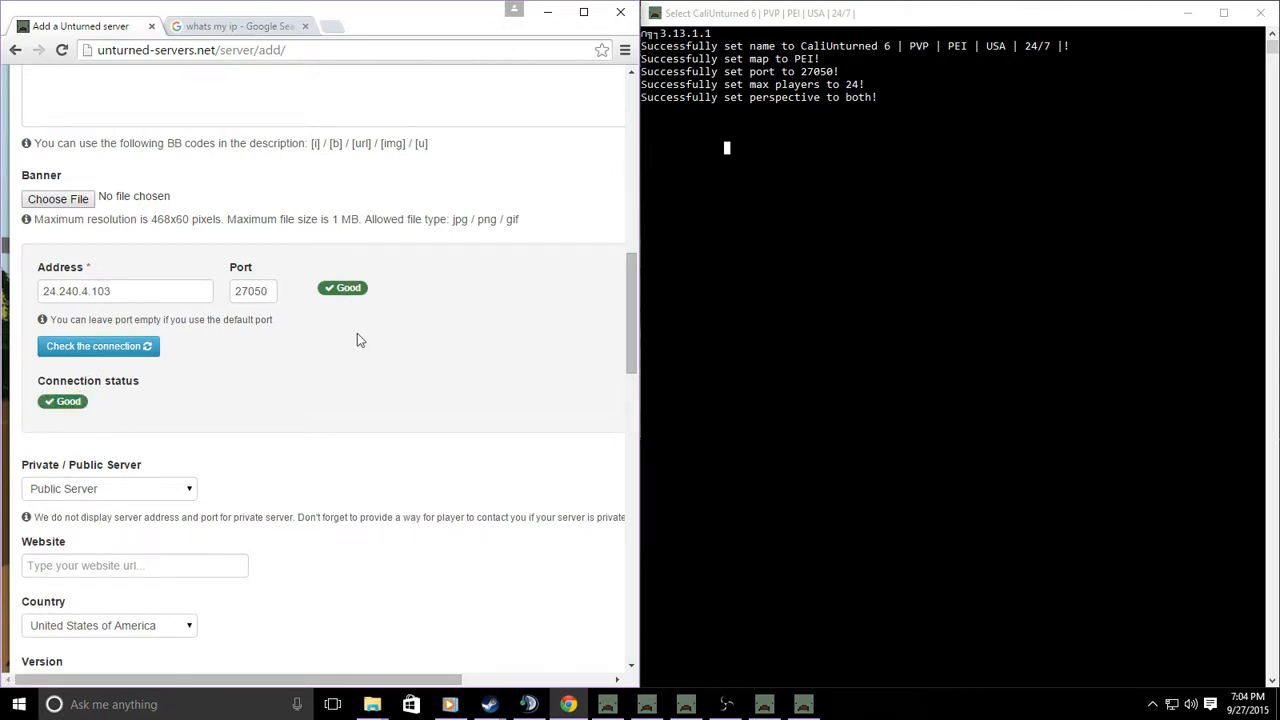
# Stop the CaliUnturned 6 server with the shutdown command in its console and close the browser.
pyautogui.click(775, 150)
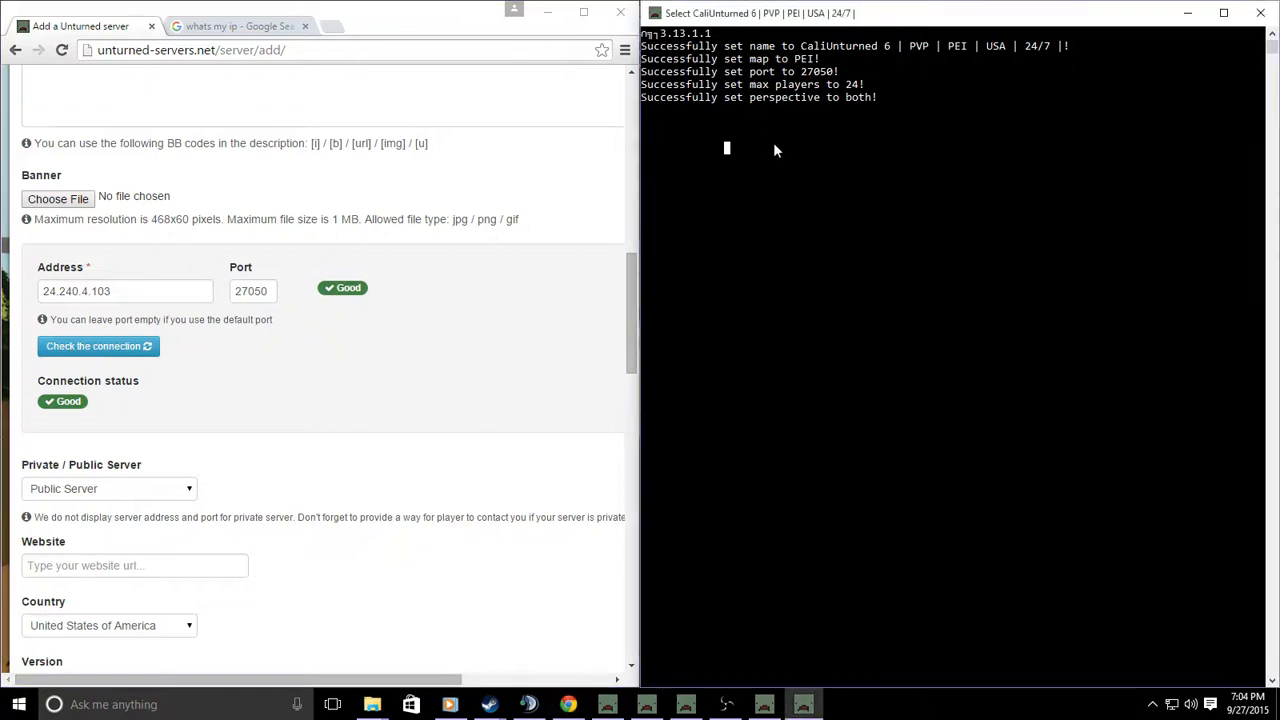
pyautogui.write('shu')
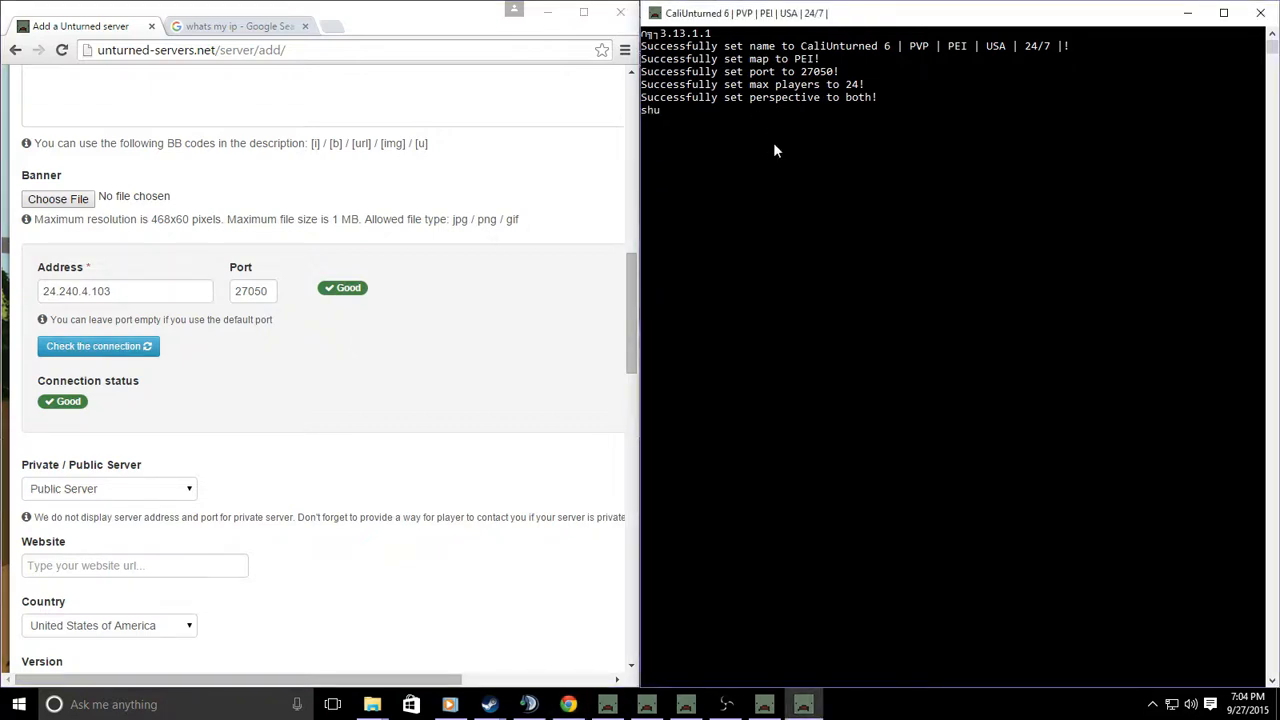
pyautogui.write('tdown')
pyautogui.press('Return')
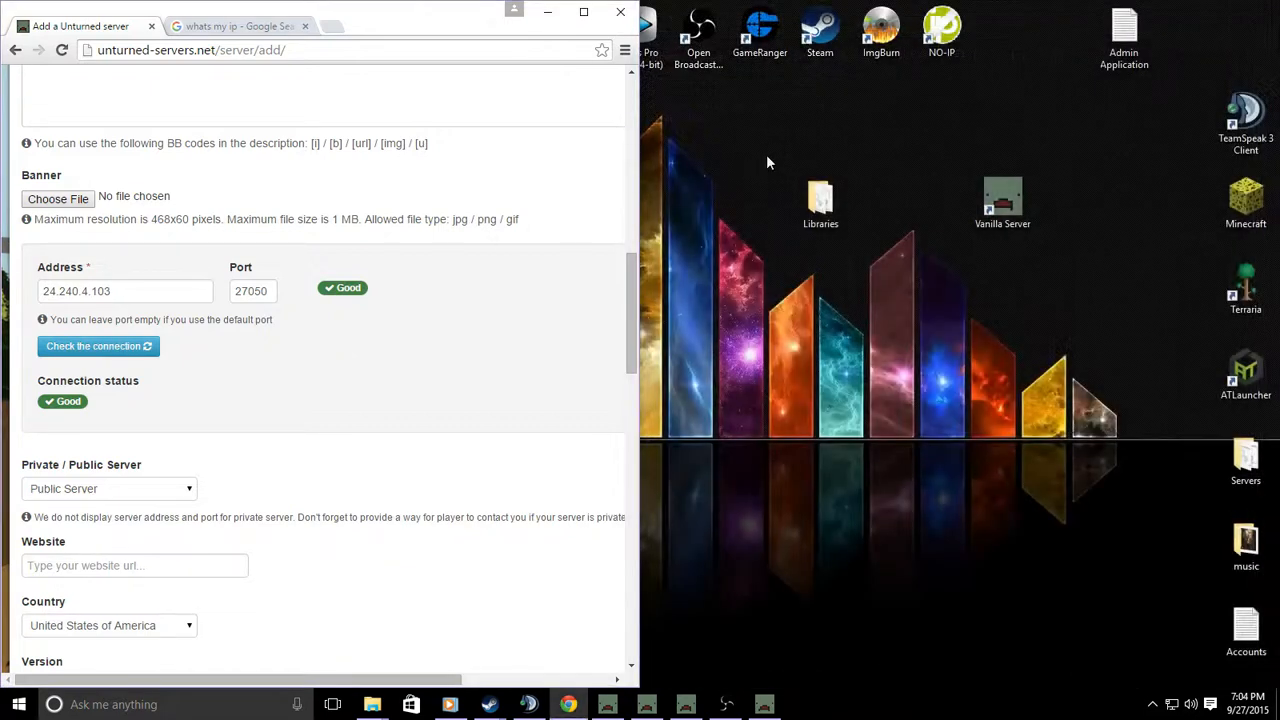
pyautogui.click(619, 13)
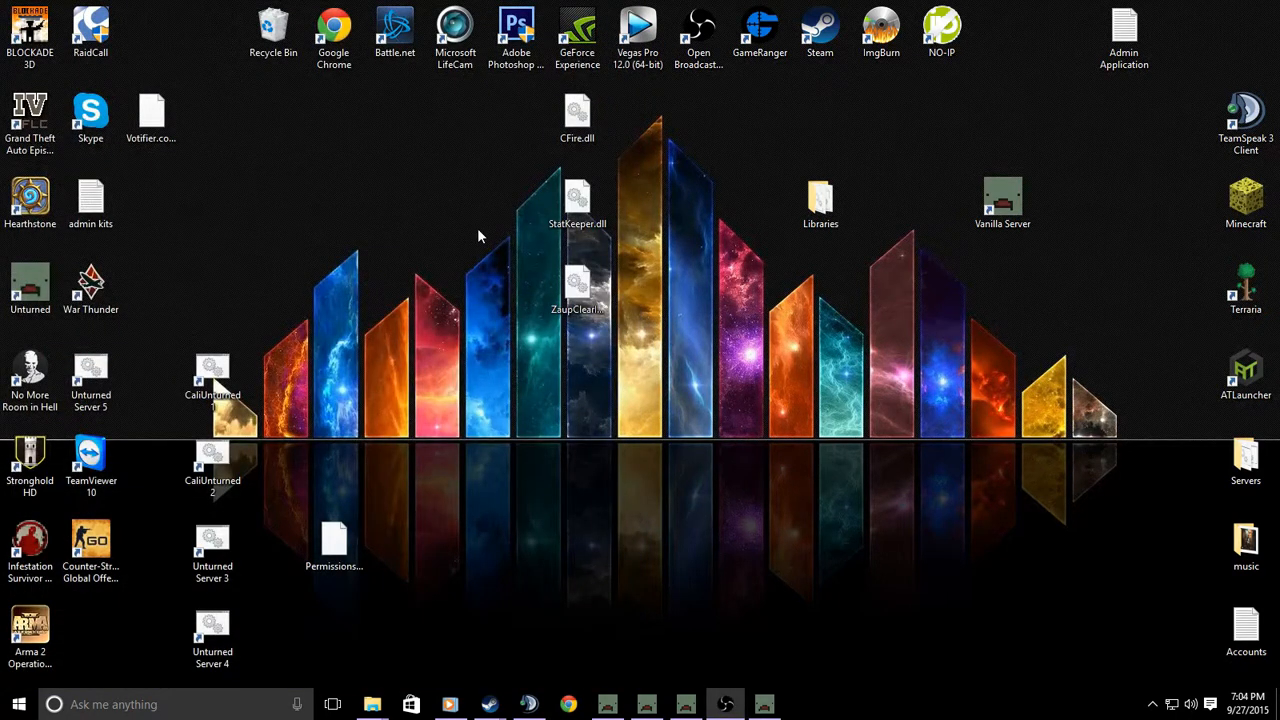